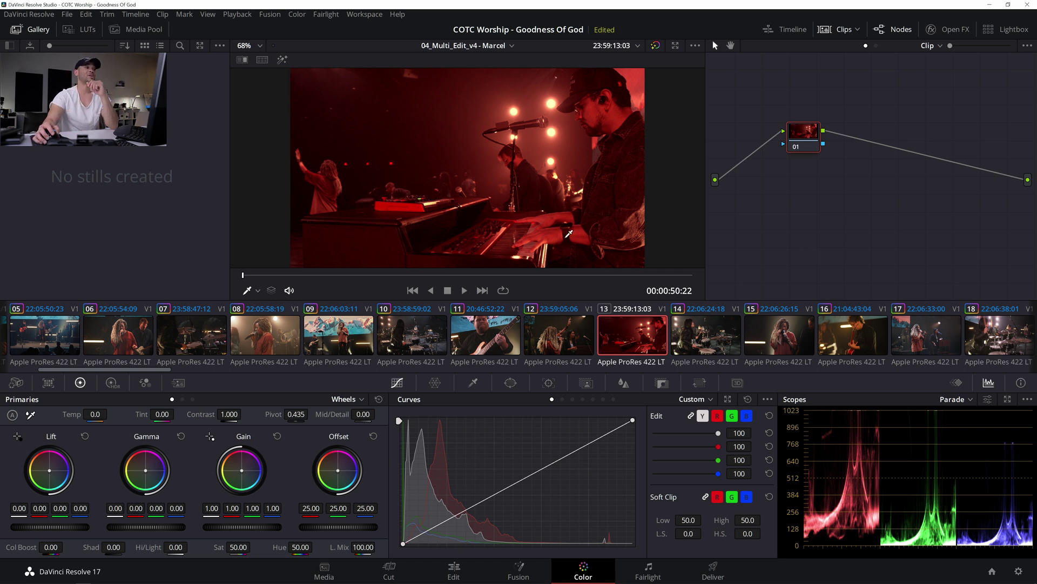
# - Play back clips 09 and 10 and check clip 10 with all grades bypassed
pyautogui.click(352, 338)
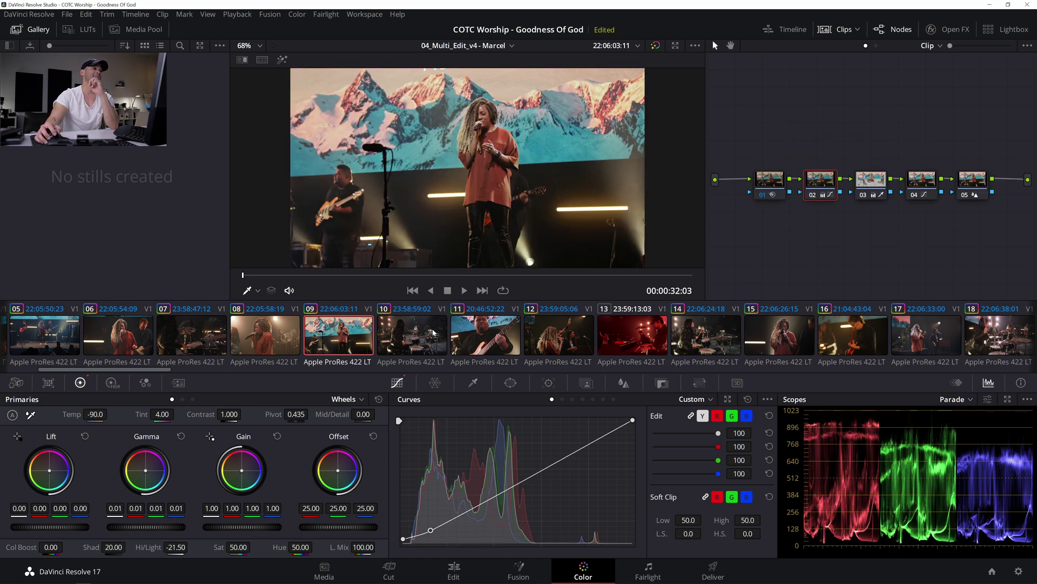
pyautogui.press('space')
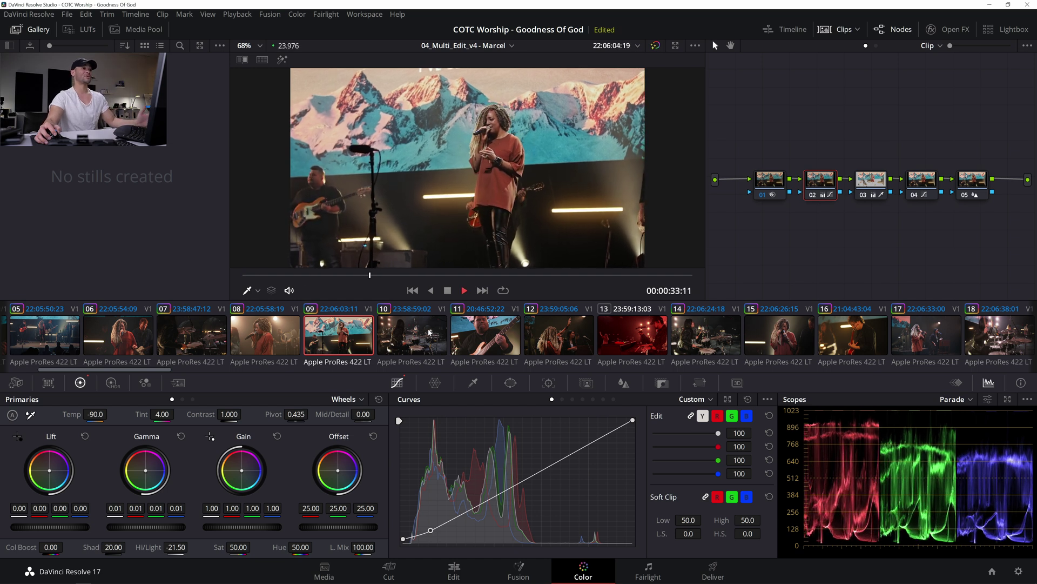
pyautogui.click(434, 339)
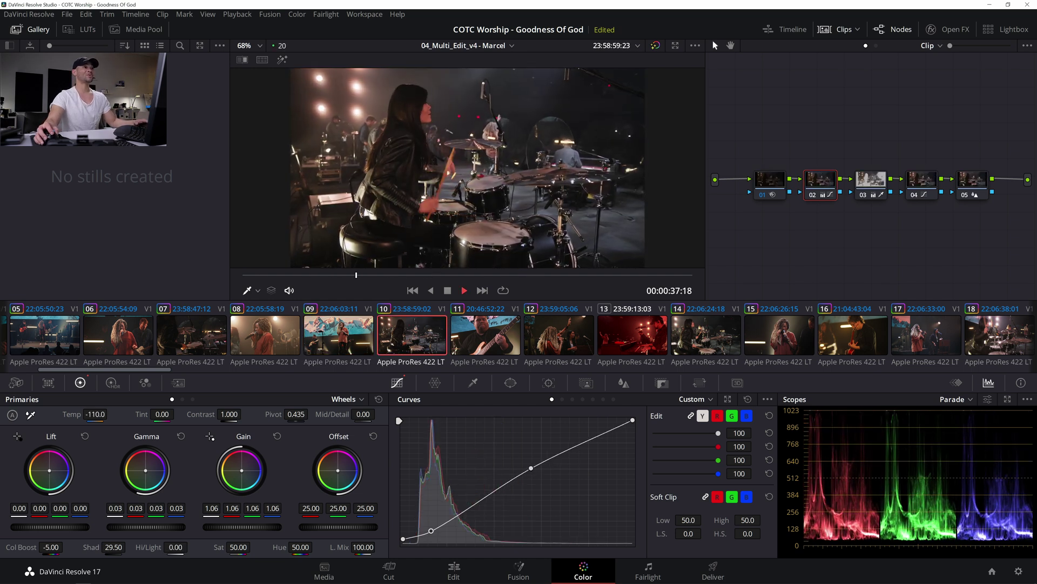
pyautogui.press('space')
pyautogui.click(657, 46)
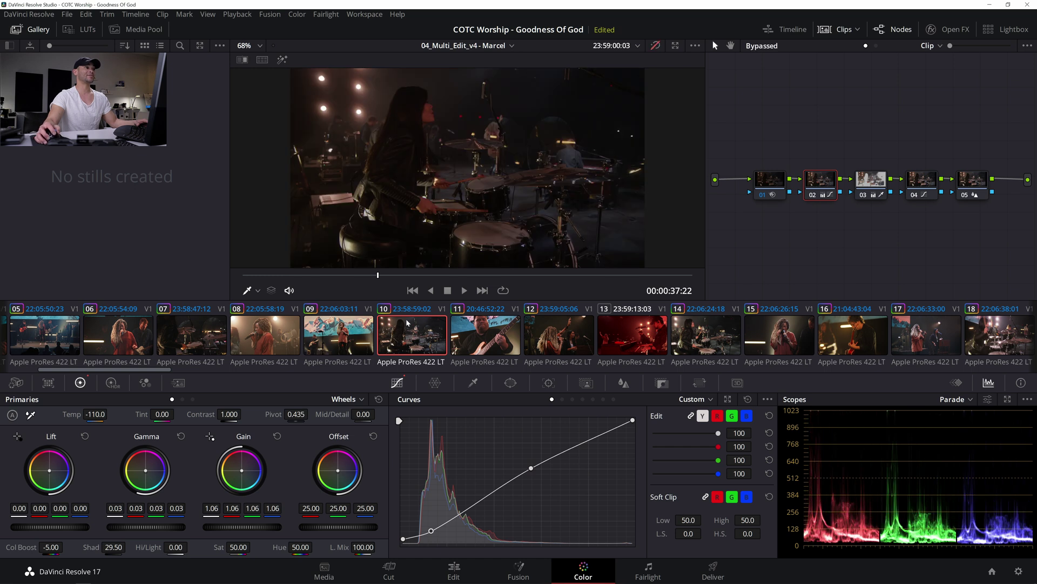
pyautogui.click(357, 330)
pyautogui.press('space')
pyautogui.click(485, 338)
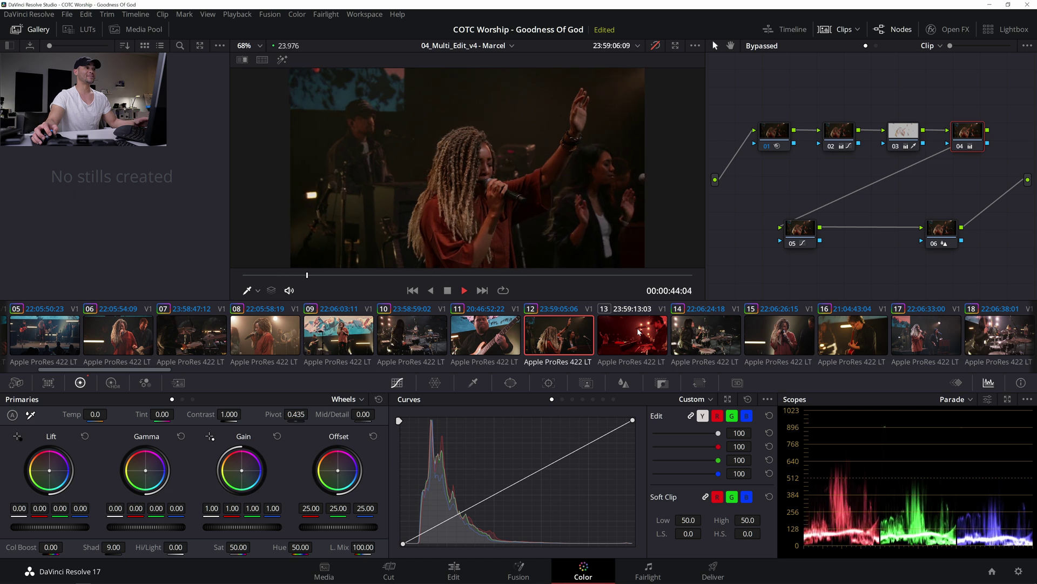
# - Compare red-lit clip 13 with neighbouring clips 12 and 14 and the other keyboard shot, clip 34, ending on clip 13
pyautogui.click(640, 332)
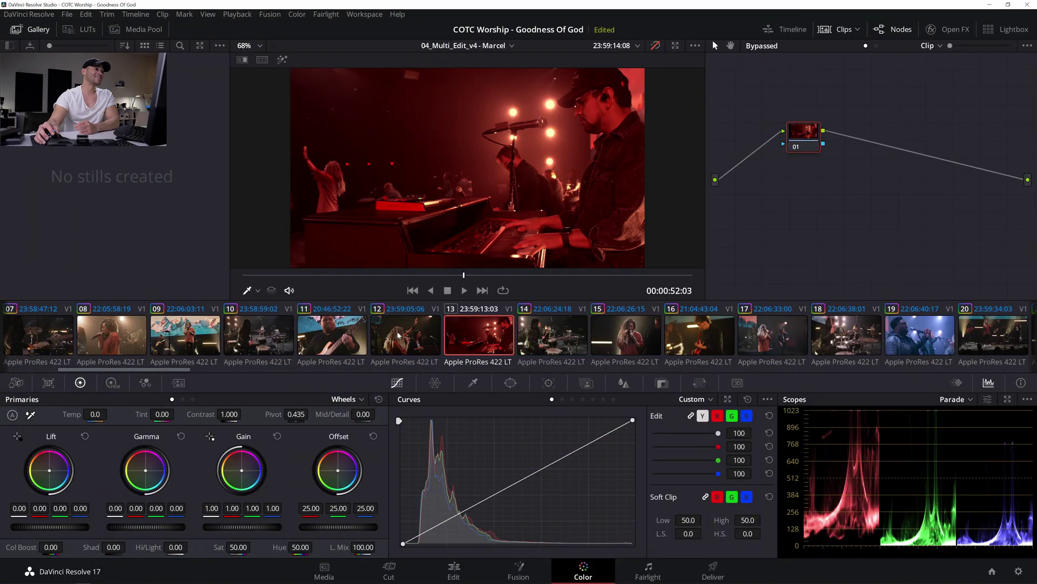
pyautogui.click(401, 335)
pyautogui.click(553, 338)
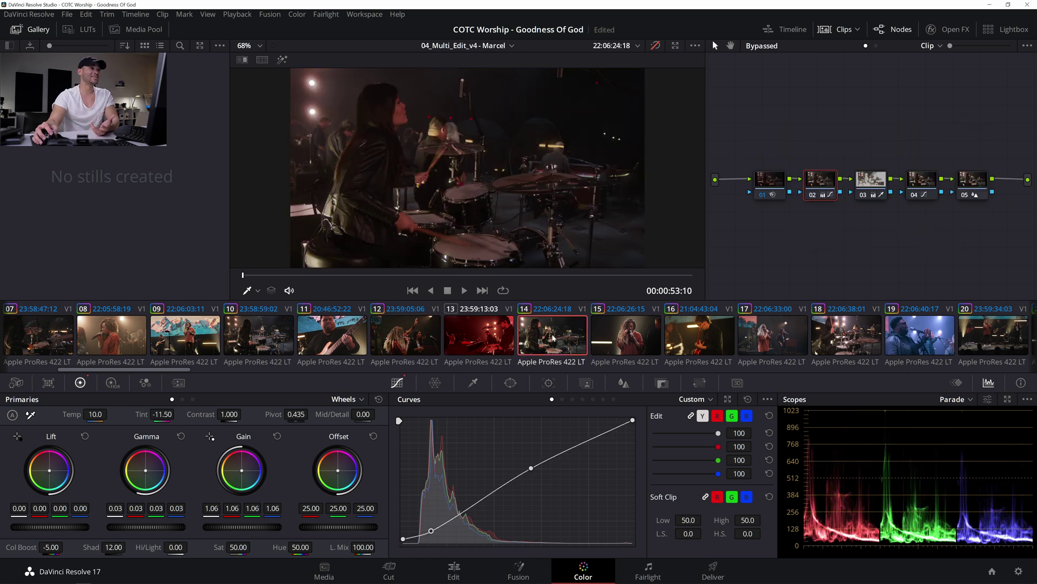
pyautogui.click(488, 342)
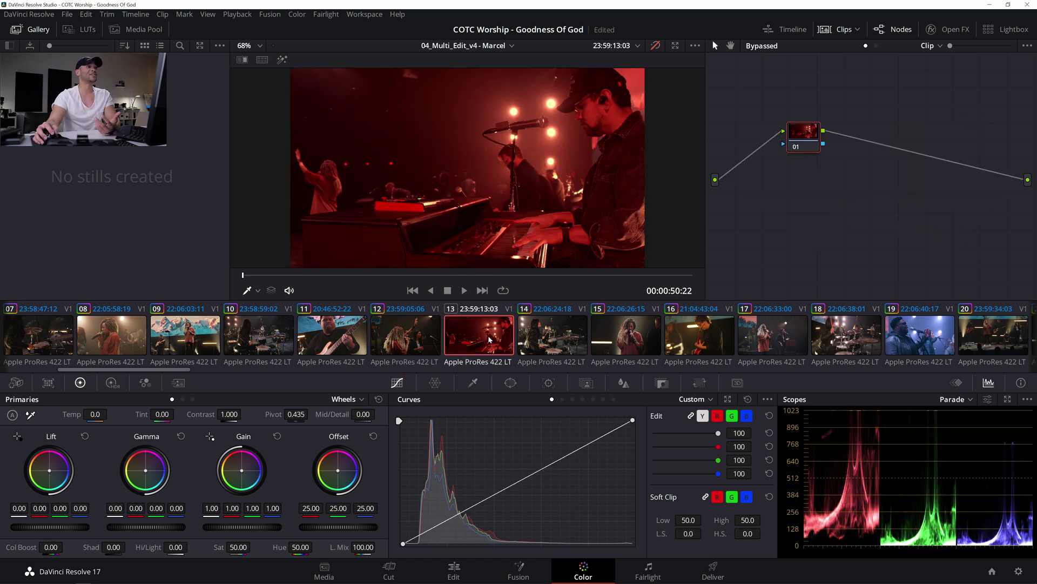
pyautogui.moveTo(172, 369); pyautogui.dragTo(360, 371)
pyautogui.click(610, 335)
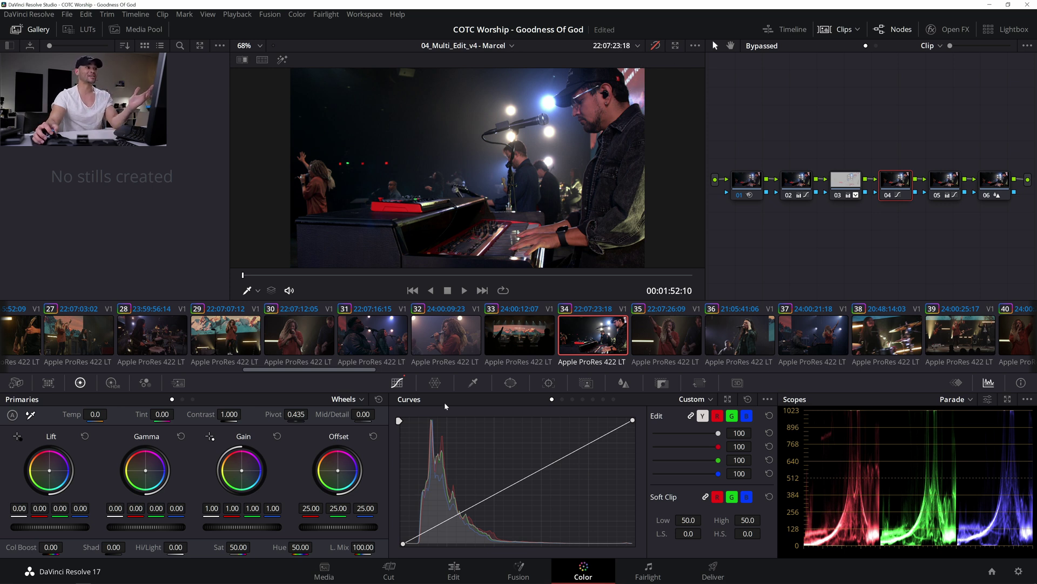
pyautogui.moveTo(344, 371); pyautogui.dragTo(166, 372)
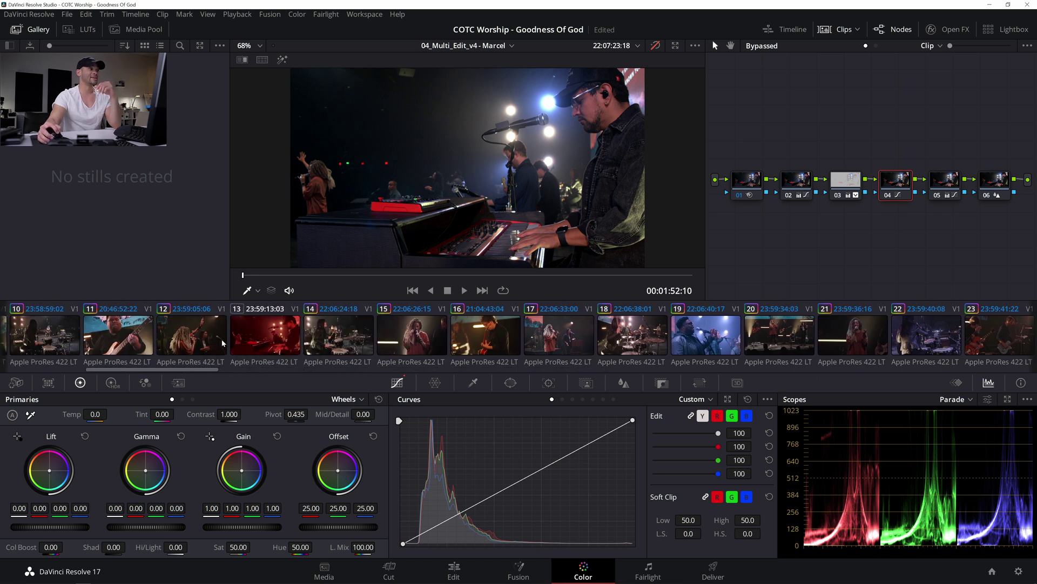
pyautogui.click(275, 338)
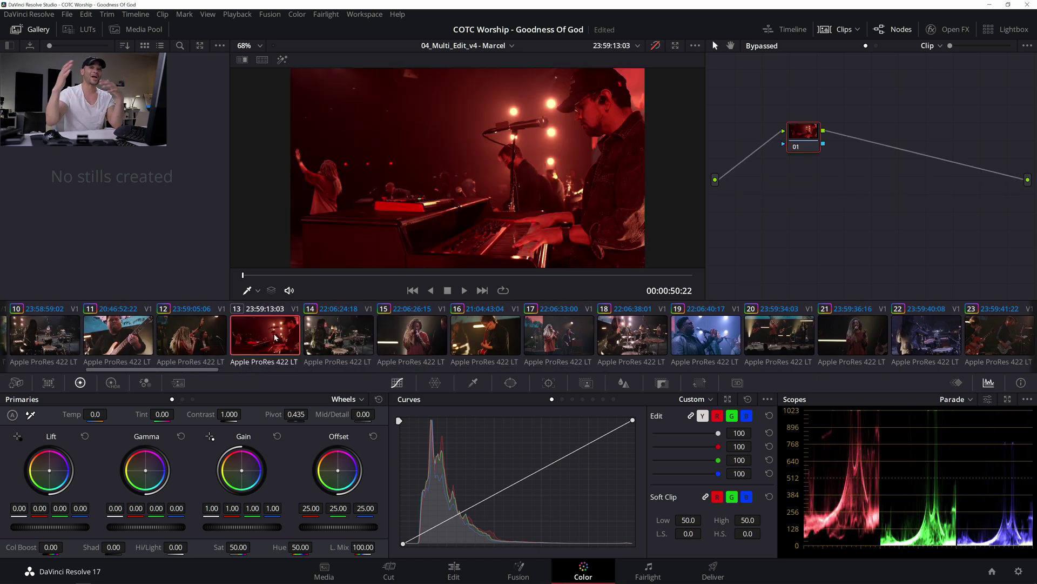
# - Move clip 13's node 01 close to the source input and add two serial nodes after it
pyautogui.scroll(-1, 485, 223)
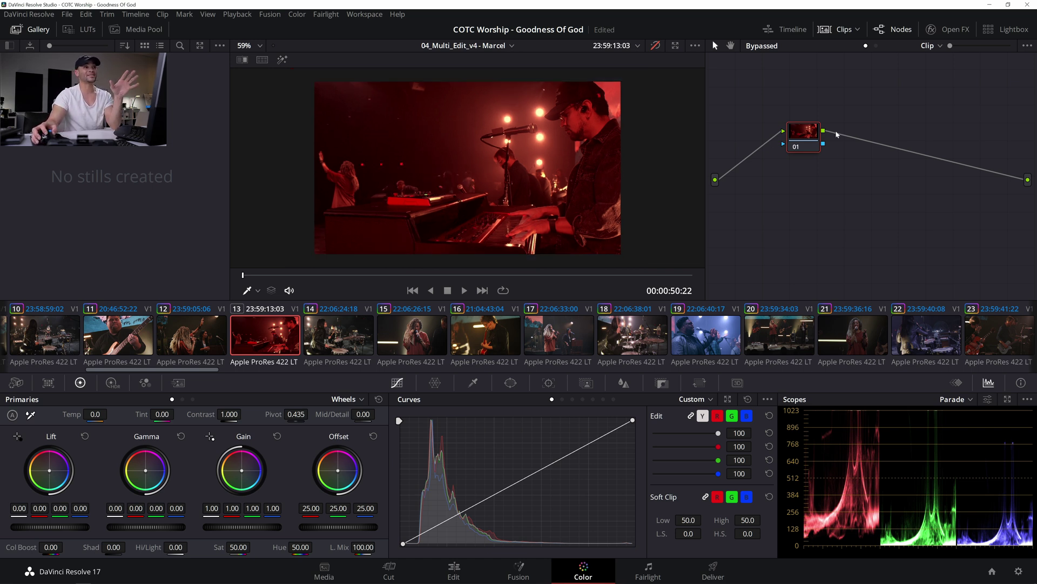
pyautogui.moveTo(812, 135); pyautogui.dragTo(765, 183)
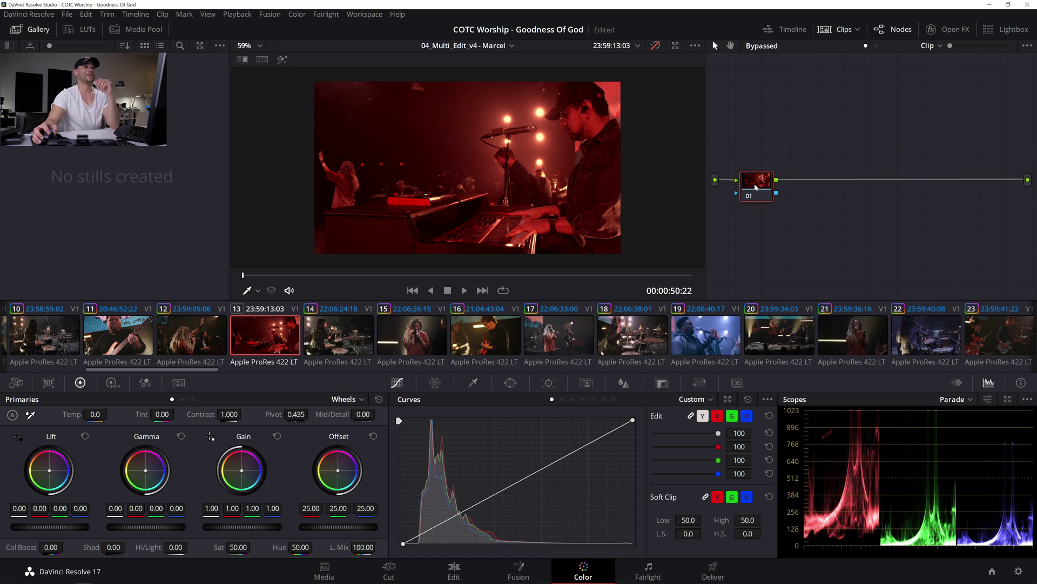
pyautogui.hotkey('alt', 's')
pyautogui.hotkey('alt', 's')
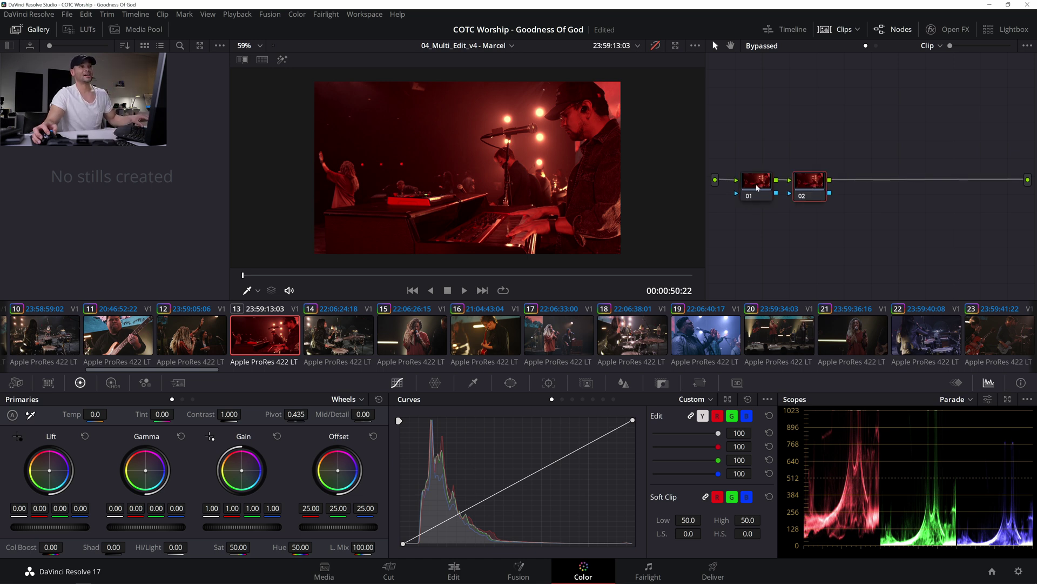
# - Label node 01 as EXPOSURE
pyautogui.click(758, 186)
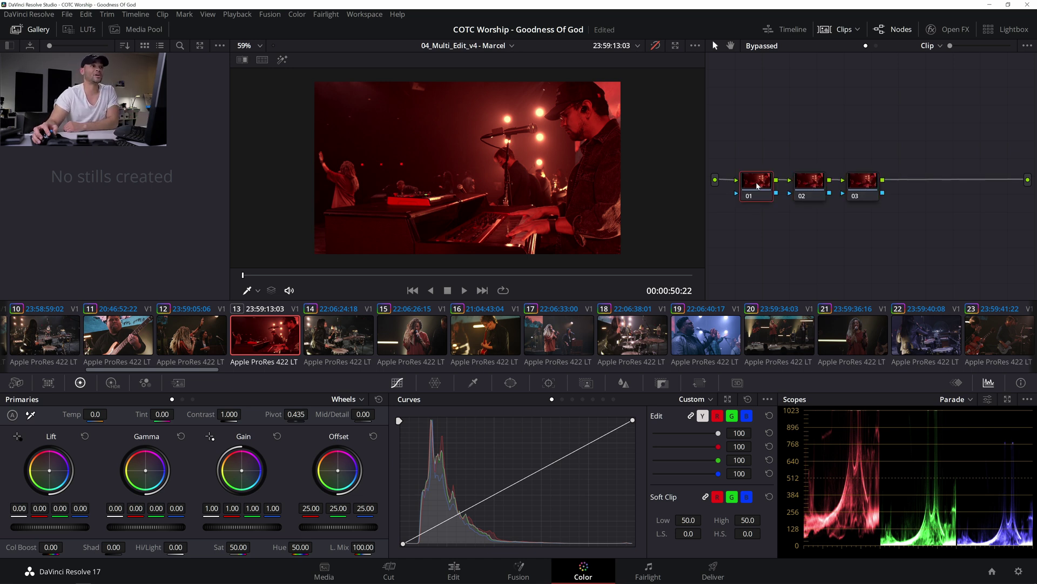
pyautogui.rightClick(757, 186)
pyautogui.click(792, 205)
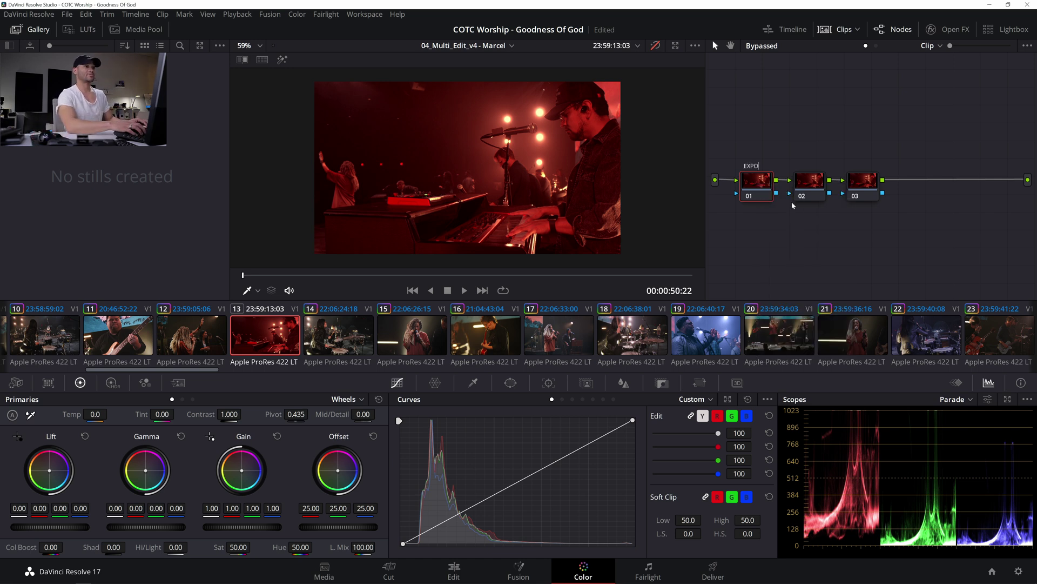
pyautogui.write('EXPOSURE')
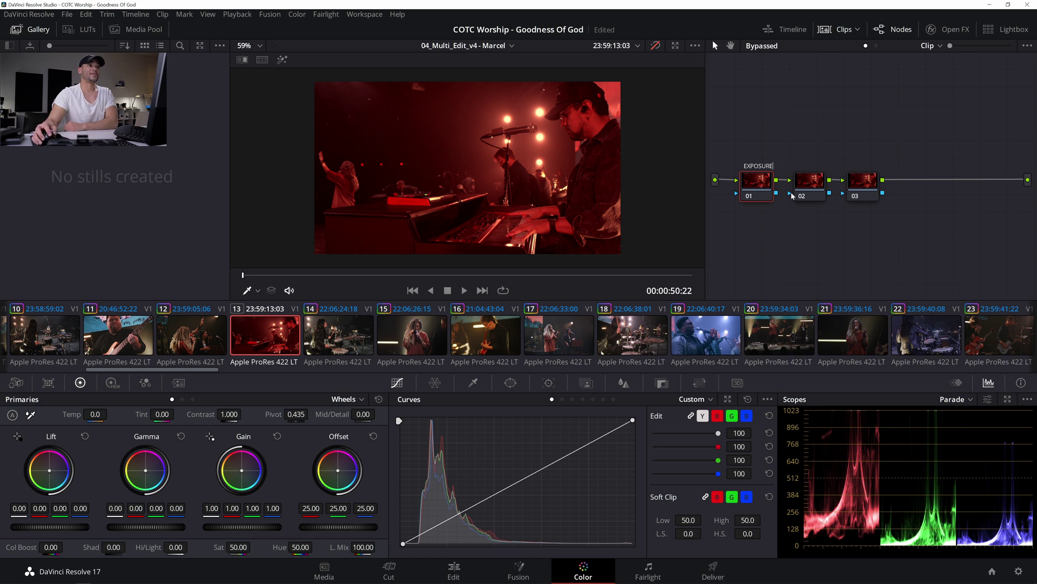
# - Label node 02 as WHITE BALANCE
pyautogui.click(803, 184)
pyautogui.rightClick(803, 183)
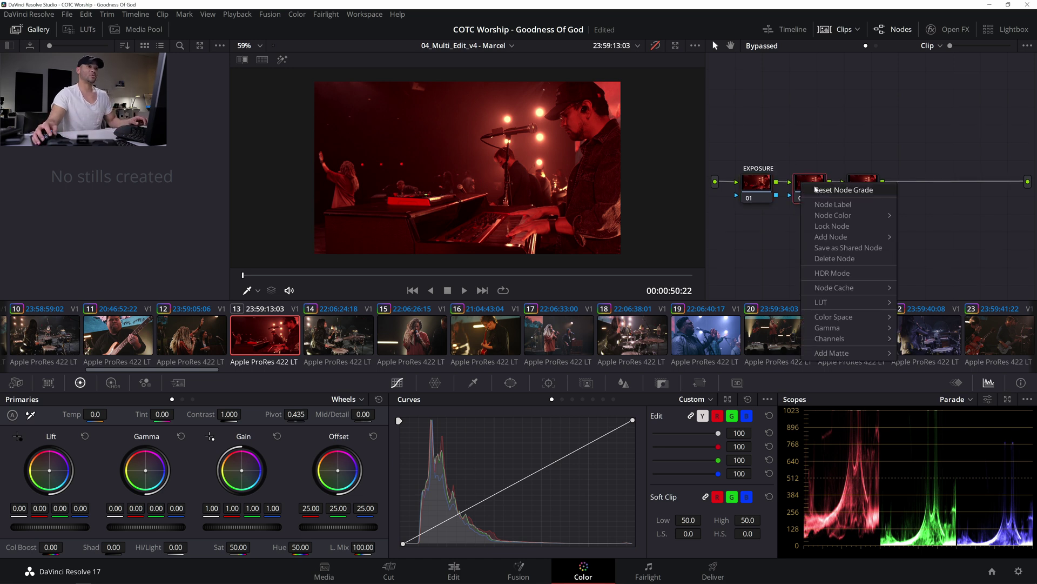
pyautogui.click(824, 189)
pyautogui.write('W')
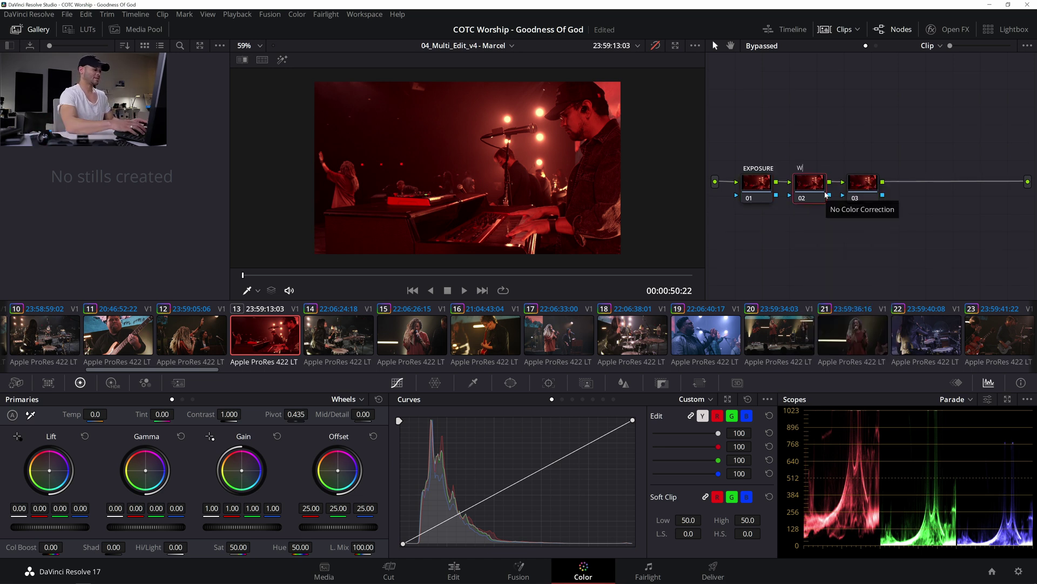
pyautogui.write('HITE BA')
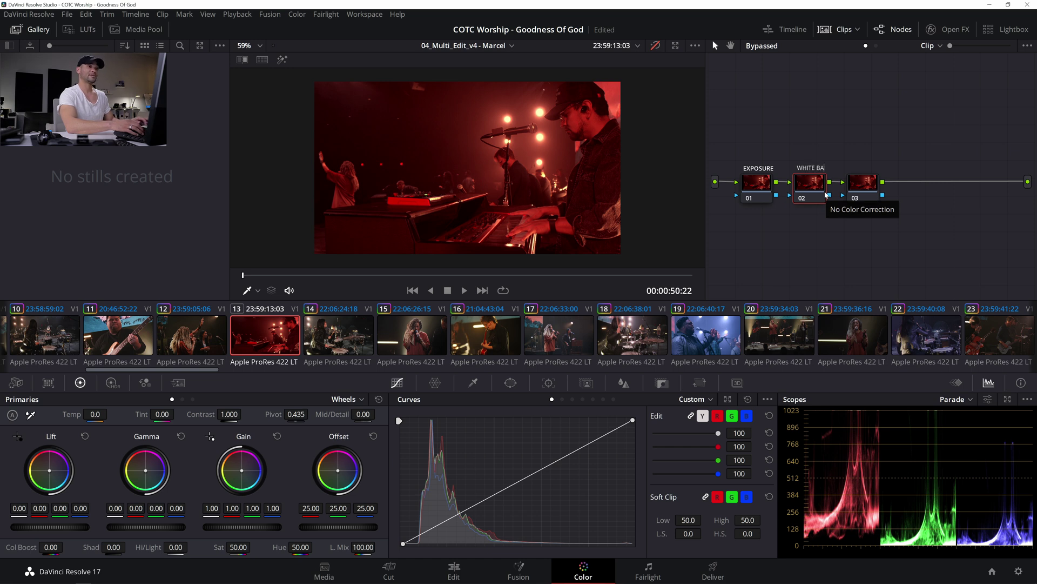
pyautogui.write('LANCE')
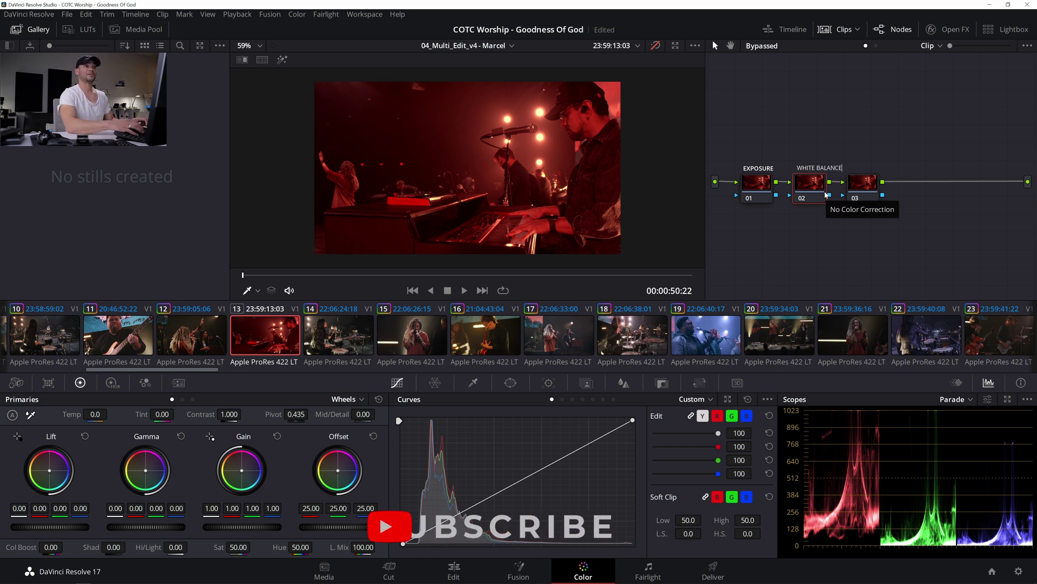
# - Move node 03 farther from node 02 and label it DEPTH
pyautogui.click(870, 187)
pyautogui.moveTo(870, 187); pyautogui.dragTo(897, 185)
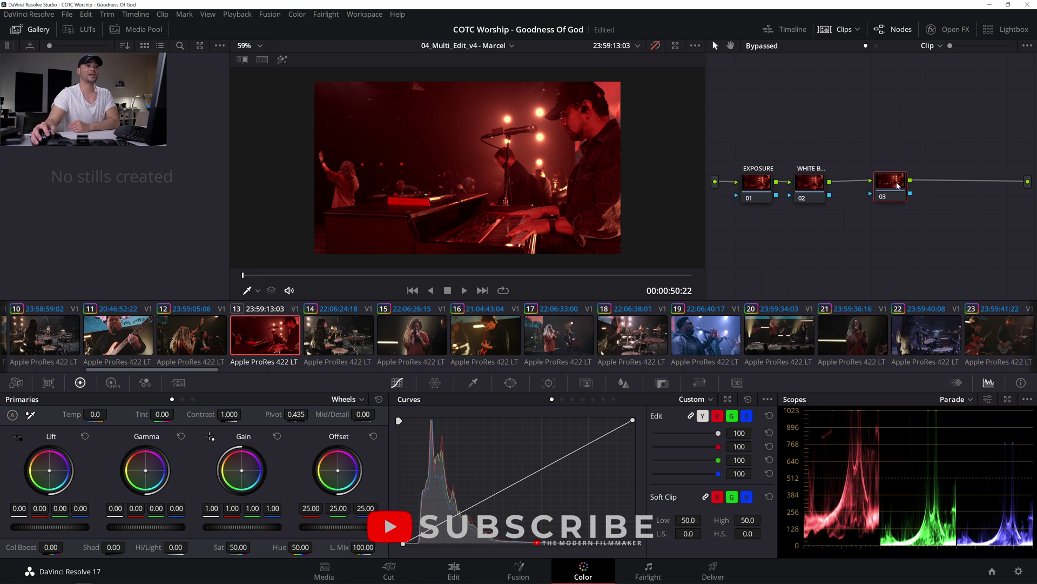
pyautogui.rightClick(896, 183)
pyautogui.click(918, 202)
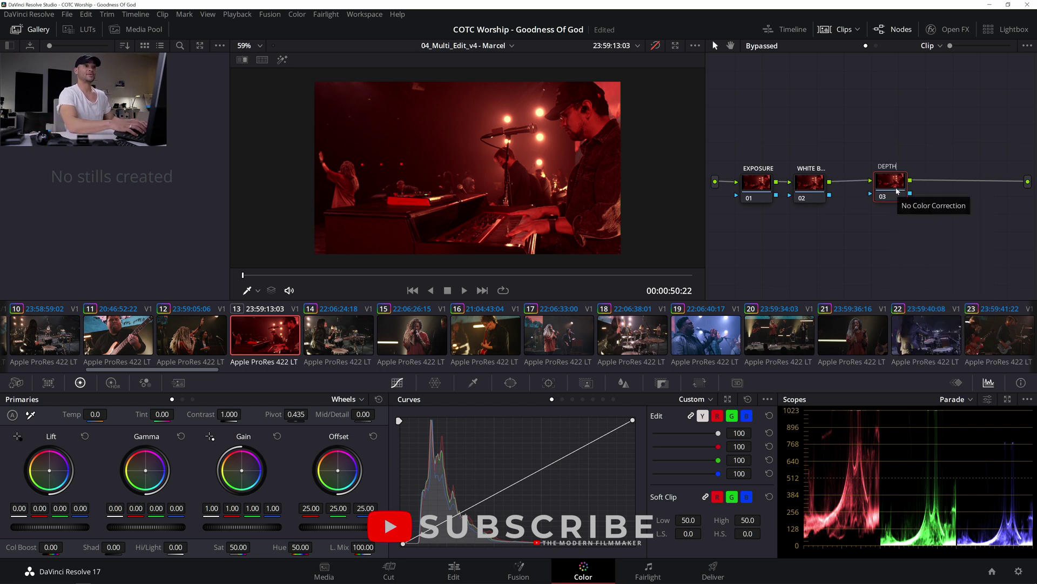
# - Try raising the EXPOSURE node's Lift to 0.01 and its Shadows to 14.50, resetting each
pyautogui.click(764, 182)
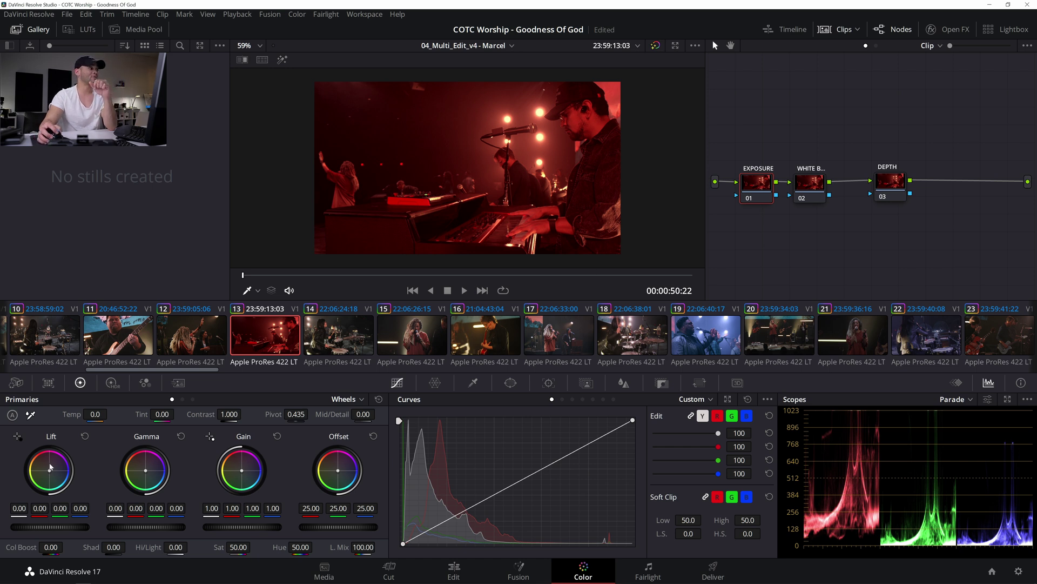
pyautogui.click(362, 400)
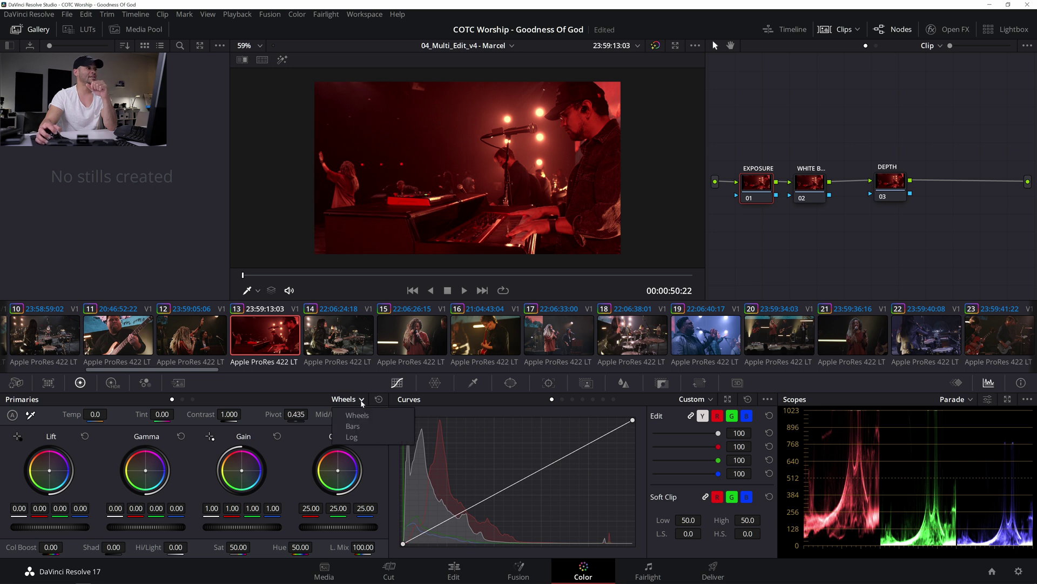
pyautogui.click(65, 513)
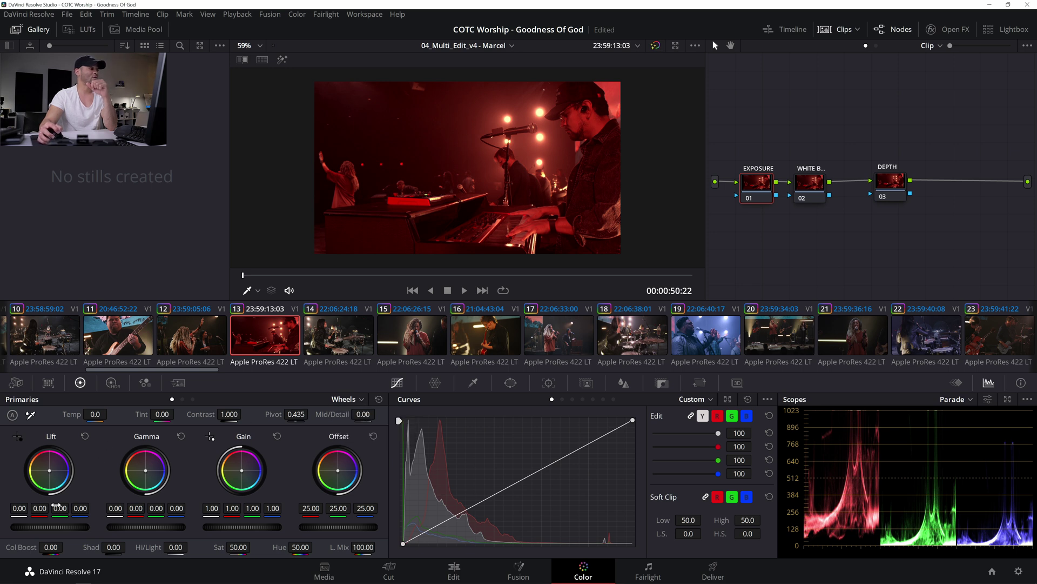
pyautogui.moveTo(49, 526); pyautogui.dragTo(57, 527)
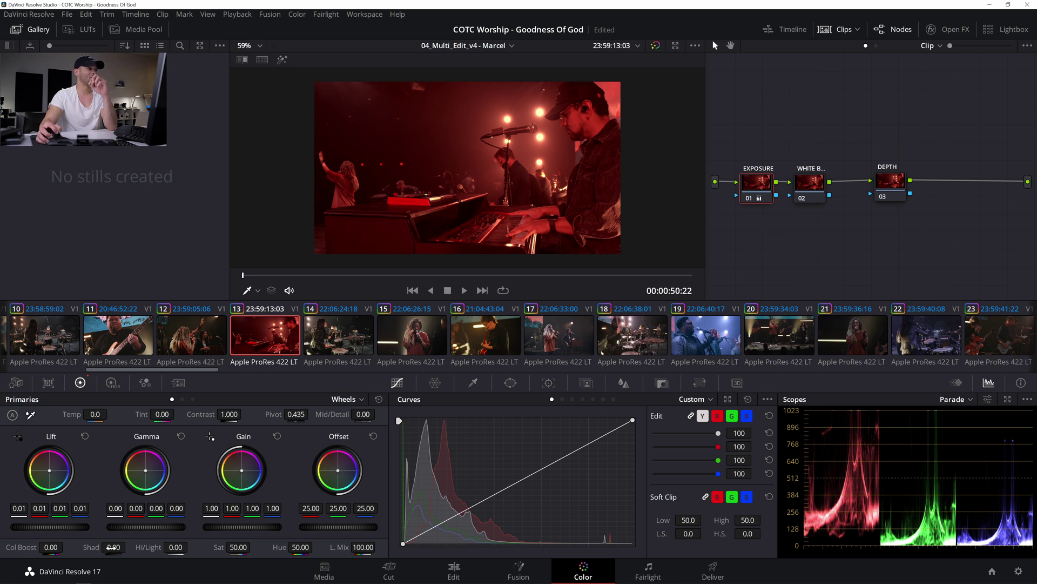
pyautogui.click(85, 436)
pyautogui.moveTo(114, 547)
pyautogui.mouseDown()
pyautogui.moveTo(129, 546)
pyautogui.moveTo(118, 544)
pyautogui.mouseUp()
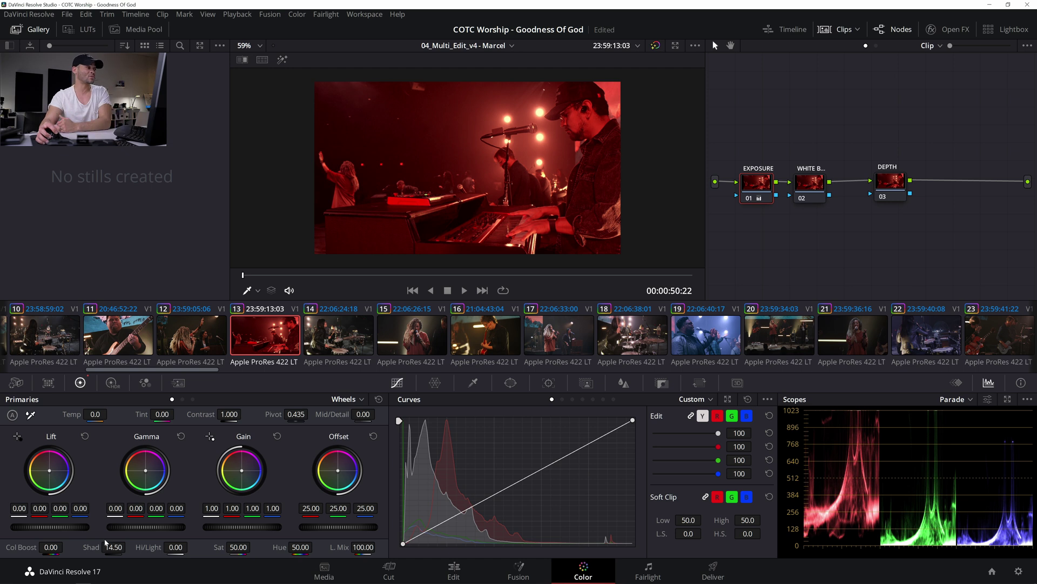
pyautogui.doubleClick(115, 547)
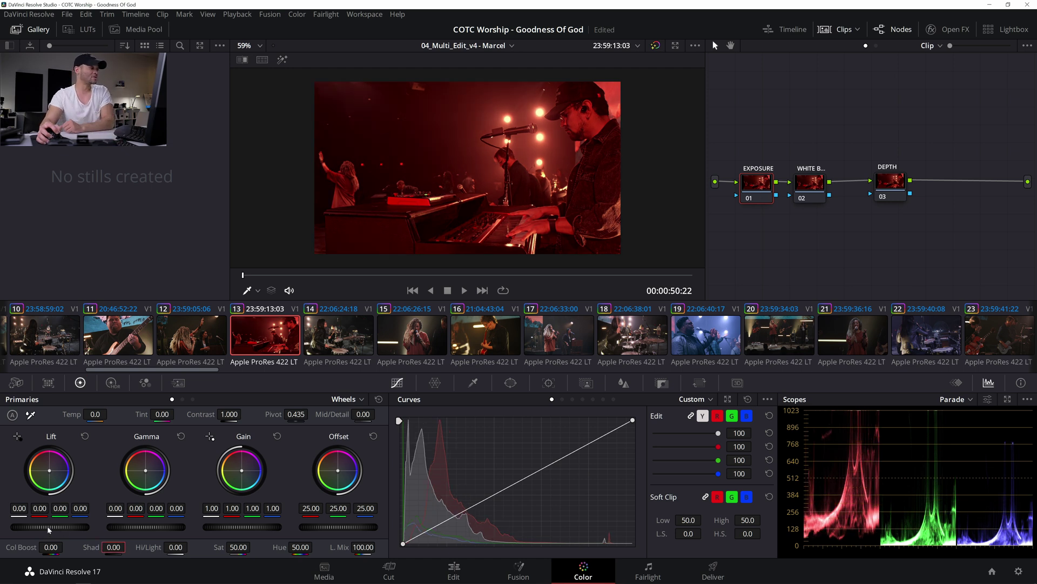
# - Raise the EXPOSURE node's master Lift to 0.02, then select the WHITE BALANCE node and even out the node spacing
pyautogui.moveTo(47, 527); pyautogui.dragTo(57, 526)
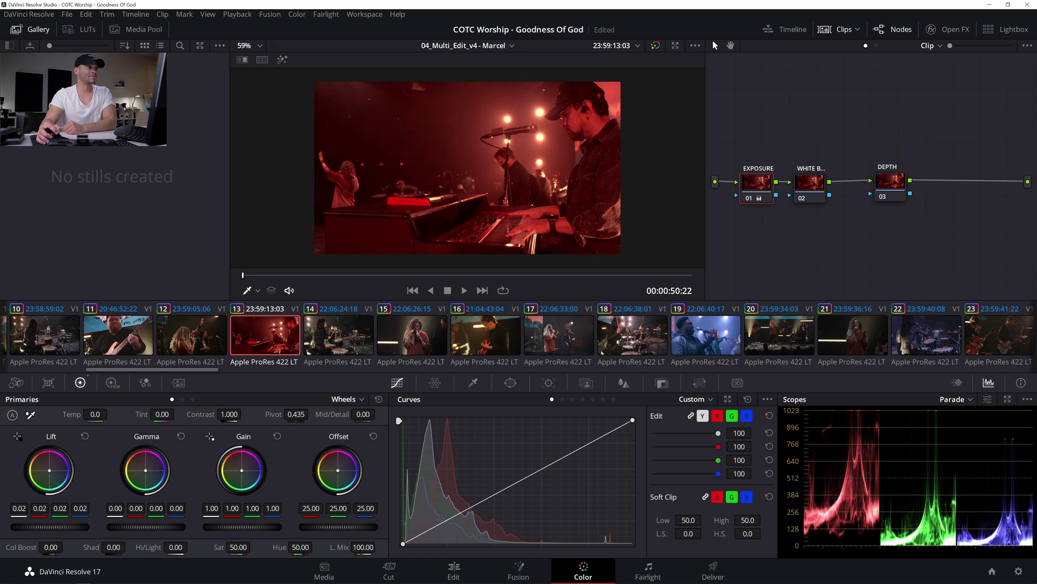
pyautogui.click(815, 187)
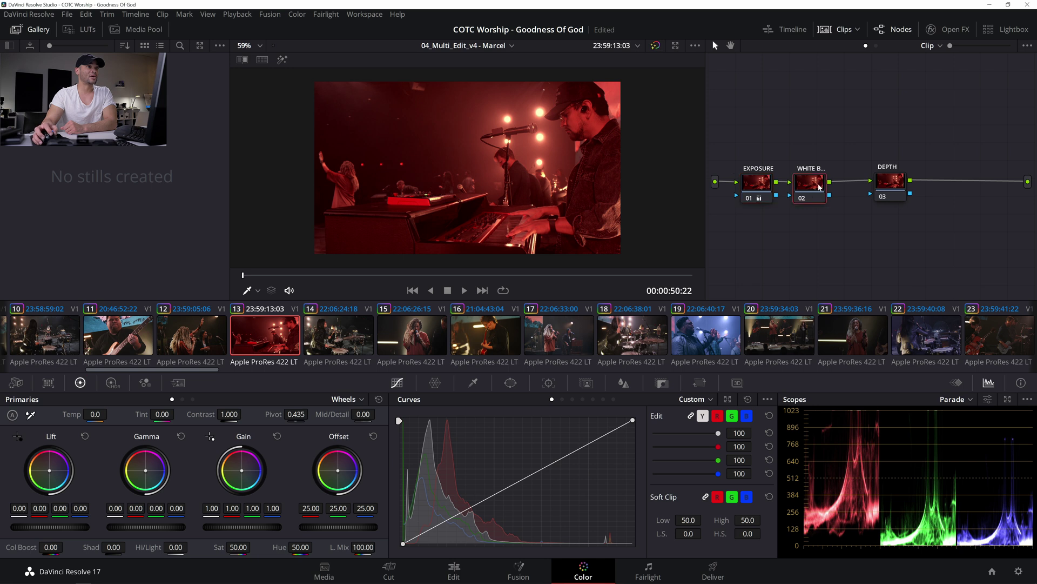
pyautogui.moveTo(759, 194); pyautogui.dragTo(813, 189)
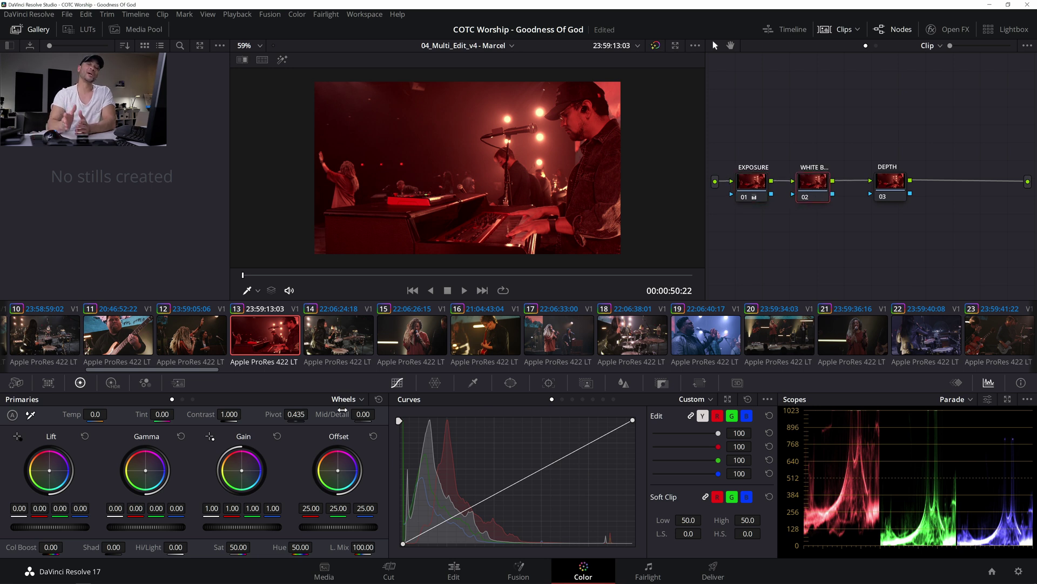
# - Set the white balance on the WHITE BALANCE node by sampling the white piano keys in the image
pyautogui.scroll(4, 435, 215)
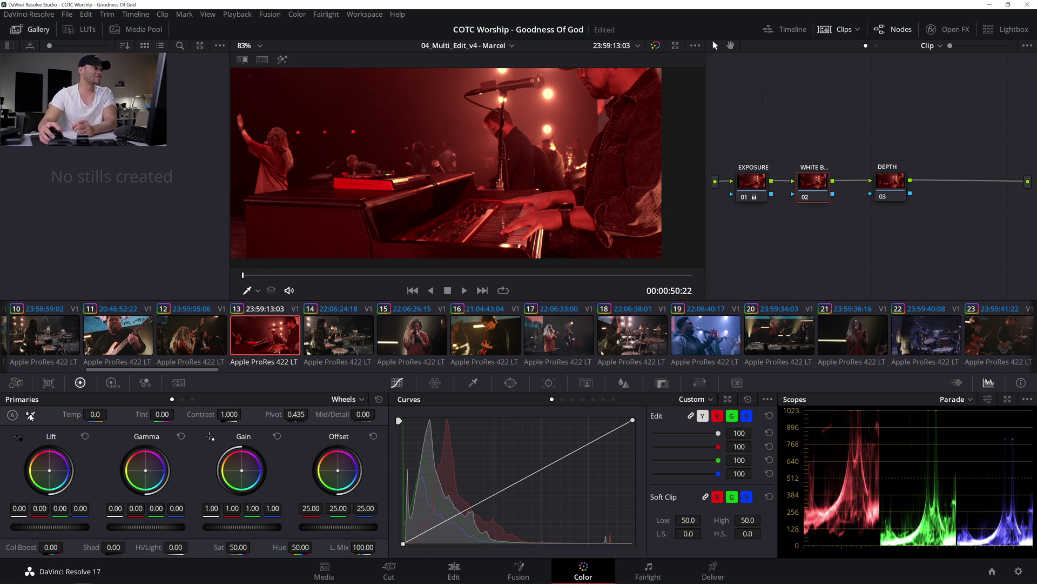
pyautogui.click(30, 414)
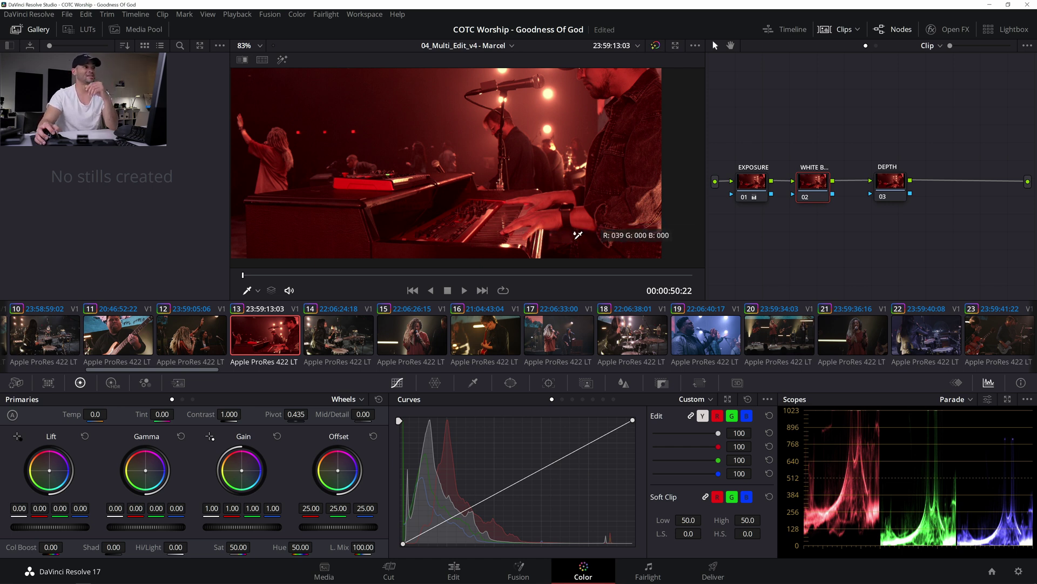
pyautogui.click(526, 238)
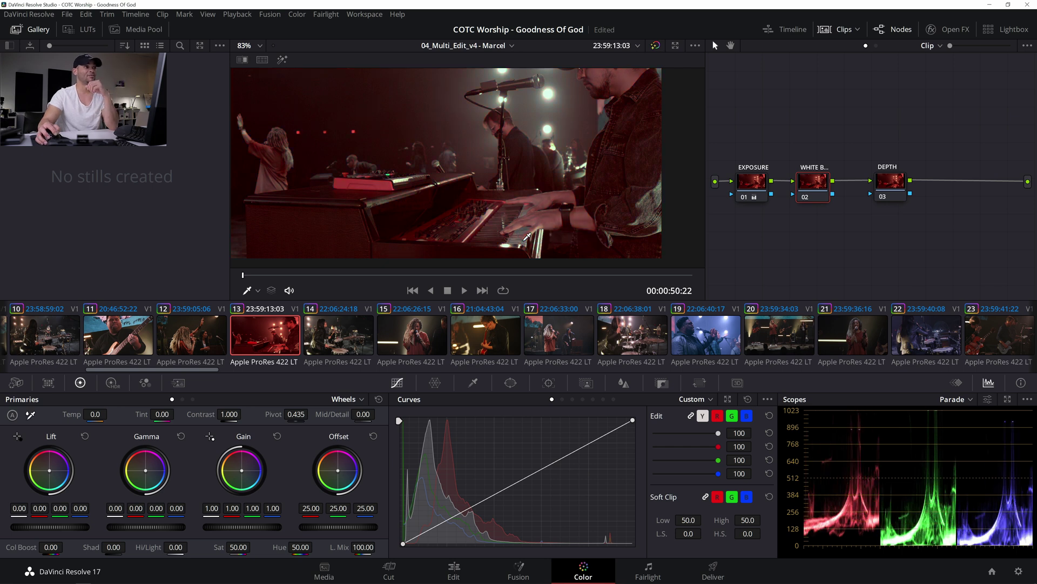
# - Reset the grade on the WHITE BALANCE node to discard the sampled white balance
pyautogui.scroll(-3, 528, 125)
pyautogui.scroll(-2, 528, 127)
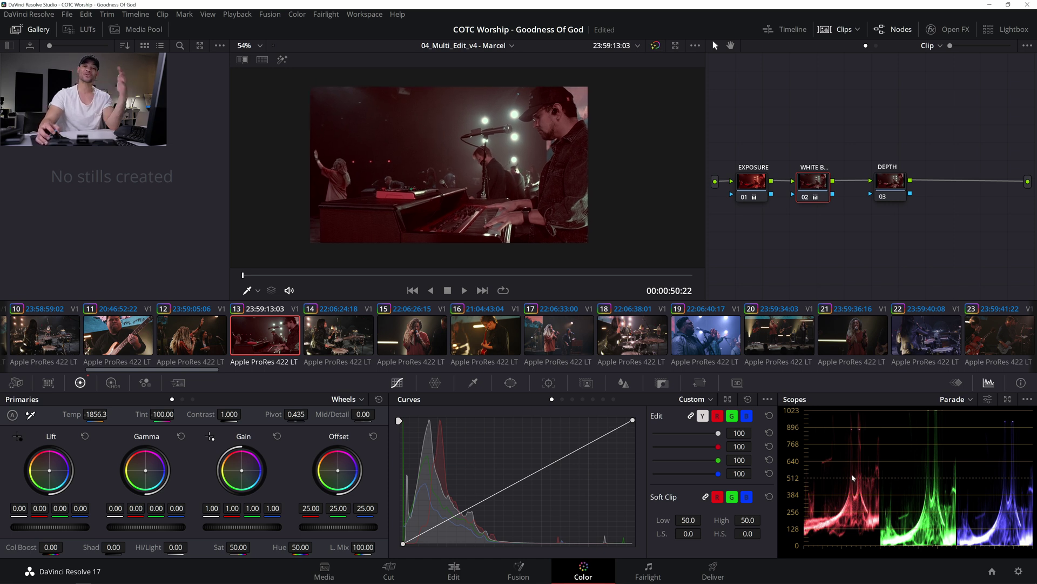
pyautogui.rightClick(818, 187)
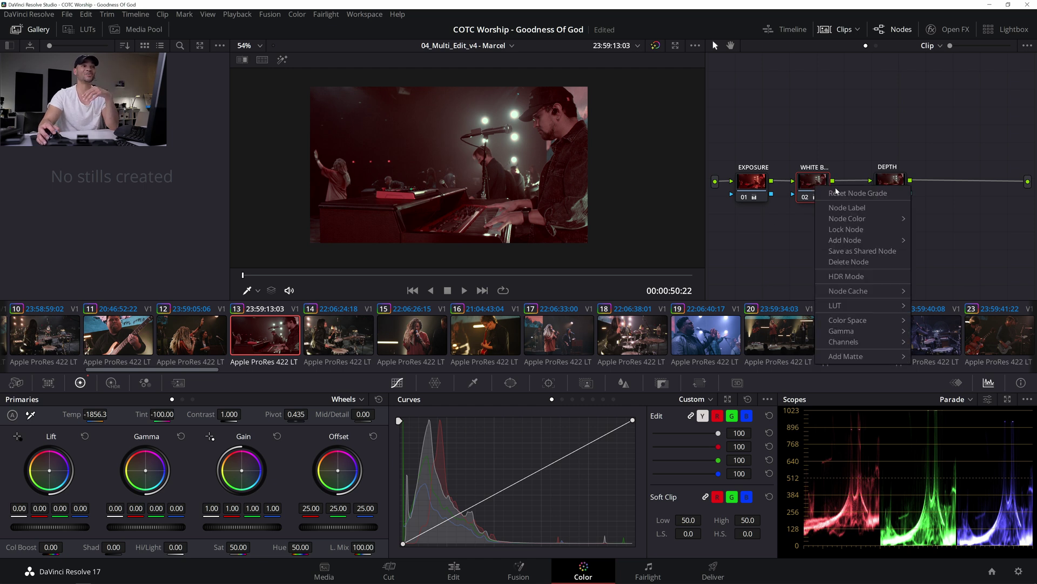
pyautogui.click(840, 194)
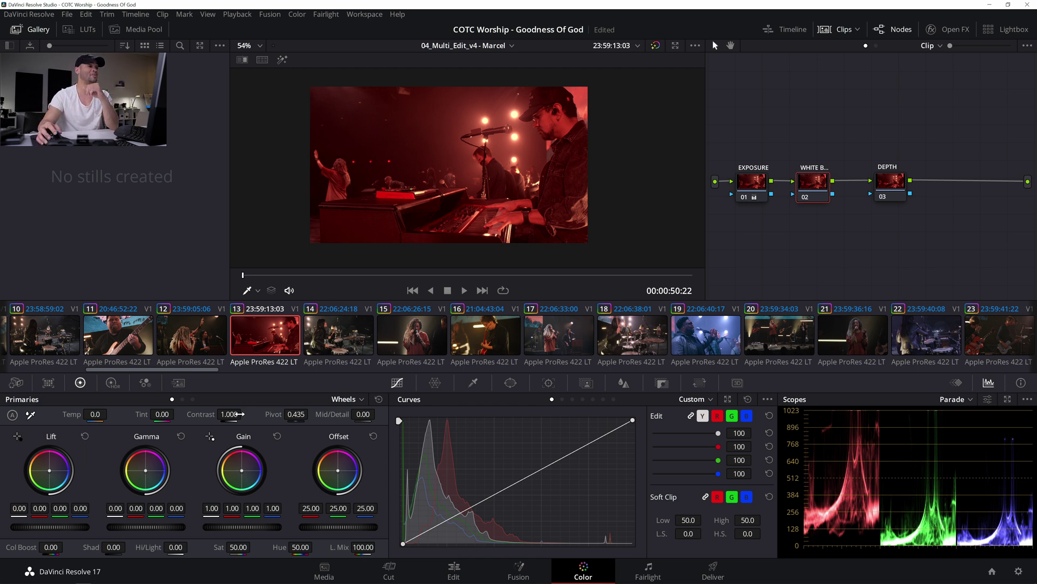
# - Switch the primaries to Bars and set the WHITE BALANCE node's Lift to red -0.03, green 0.02 and blue 0.03
pyautogui.click(357, 402)
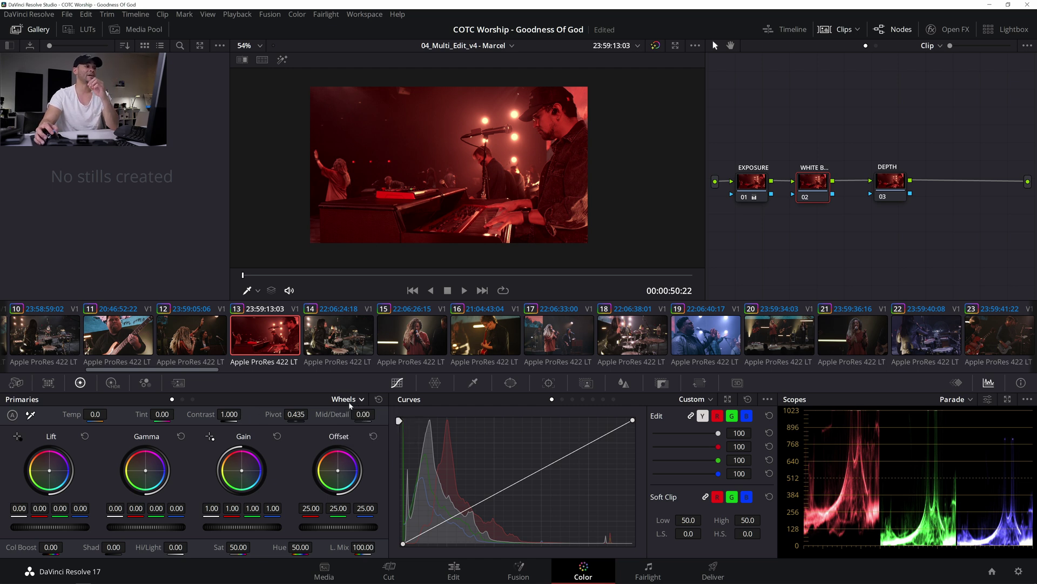
pyautogui.click(361, 426)
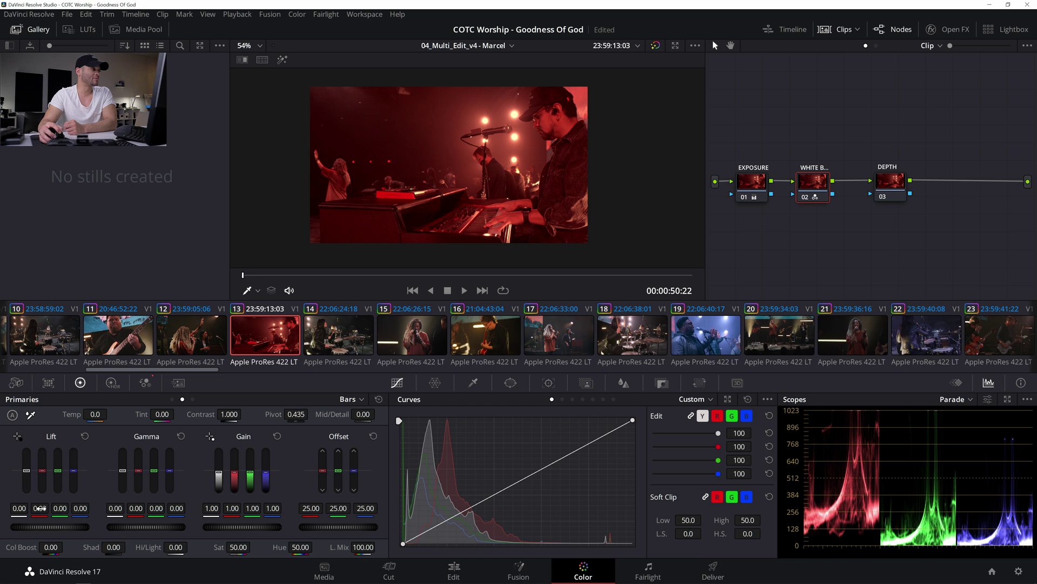
pyautogui.moveTo(42, 470); pyautogui.dragTo(42, 471)
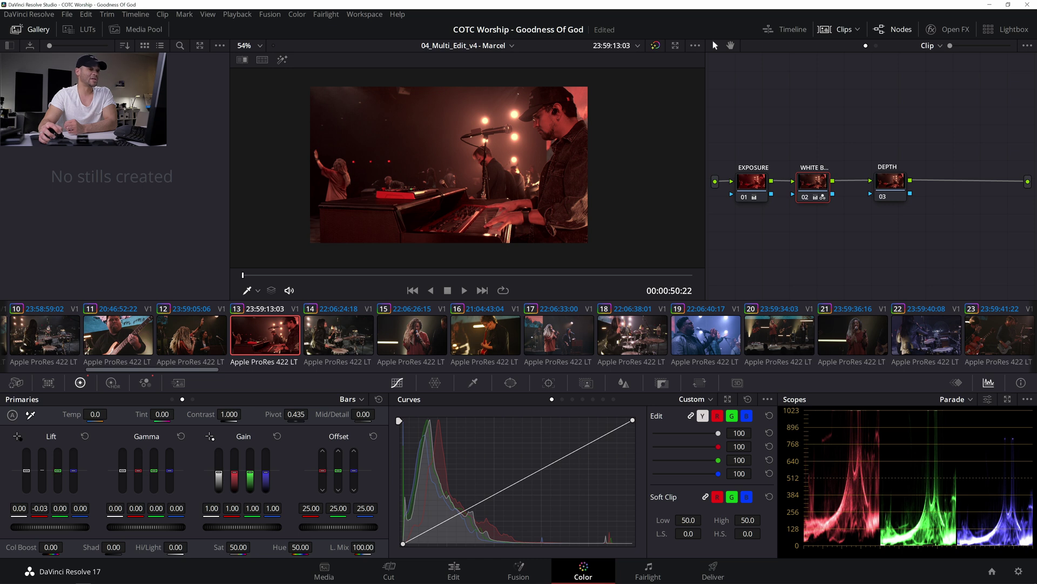
pyautogui.moveTo(58, 470); pyautogui.dragTo(58, 468)
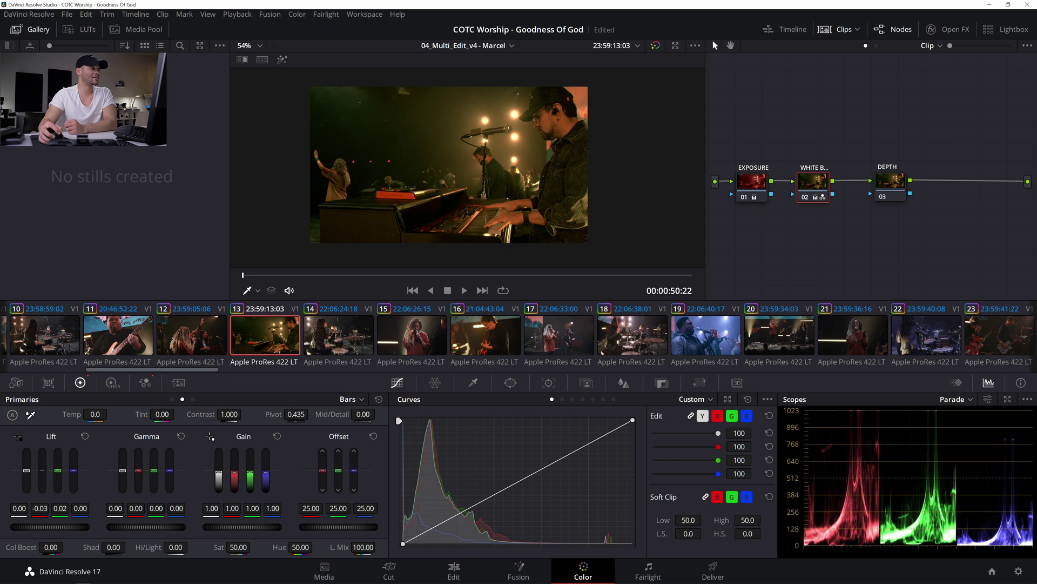
pyautogui.moveTo(84, 508); pyautogui.dragTo(89, 508)
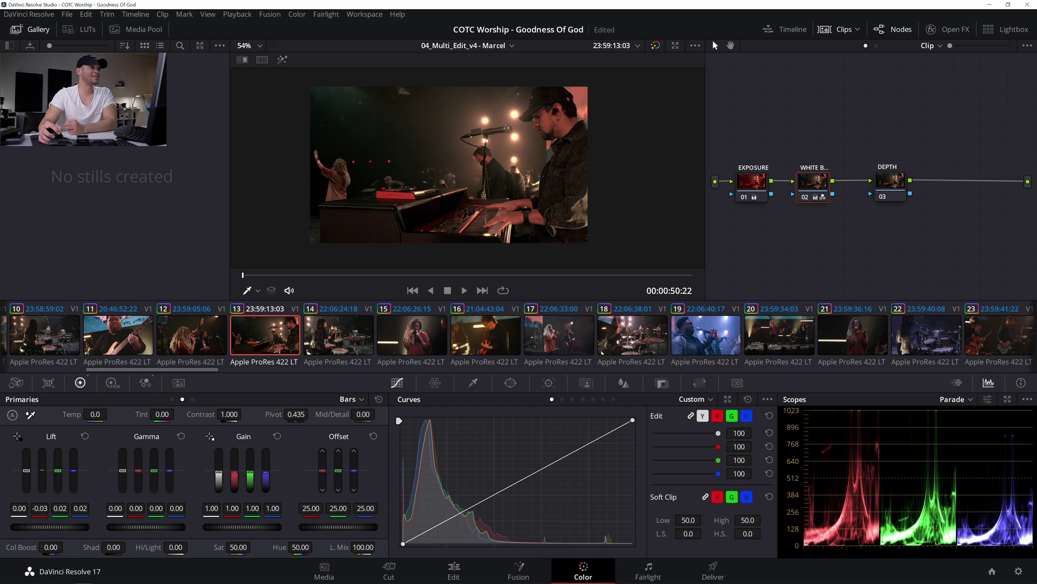
pyautogui.moveTo(75, 506); pyautogui.dragTo(81, 507)
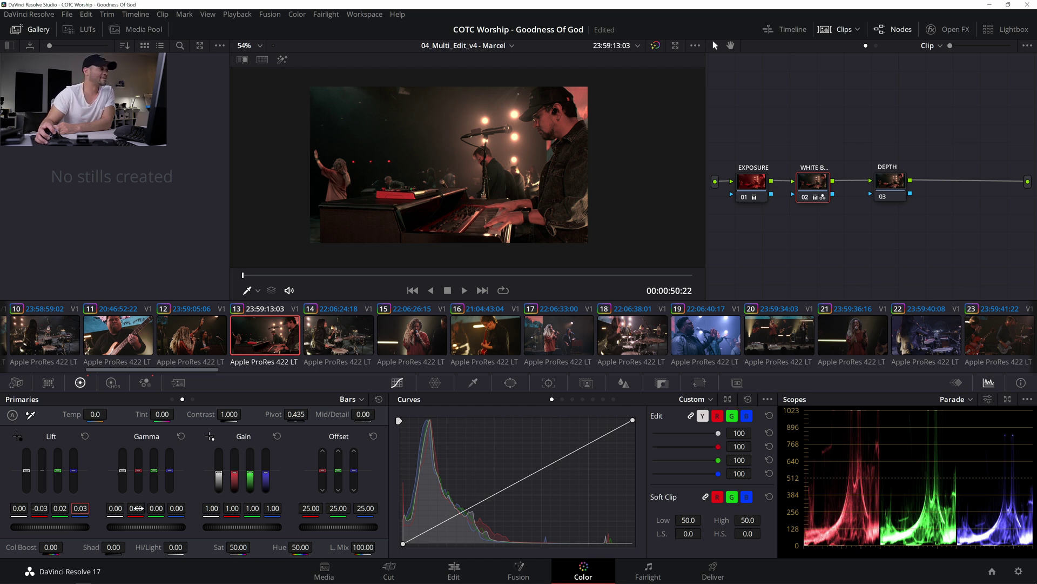
# - Set the WHITE BALANCE node's Gamma to red -0.01 and blue 0.01, and raise its green Lift to 0.03
pyautogui.moveTo(141, 488); pyautogui.dragTo(141, 491)
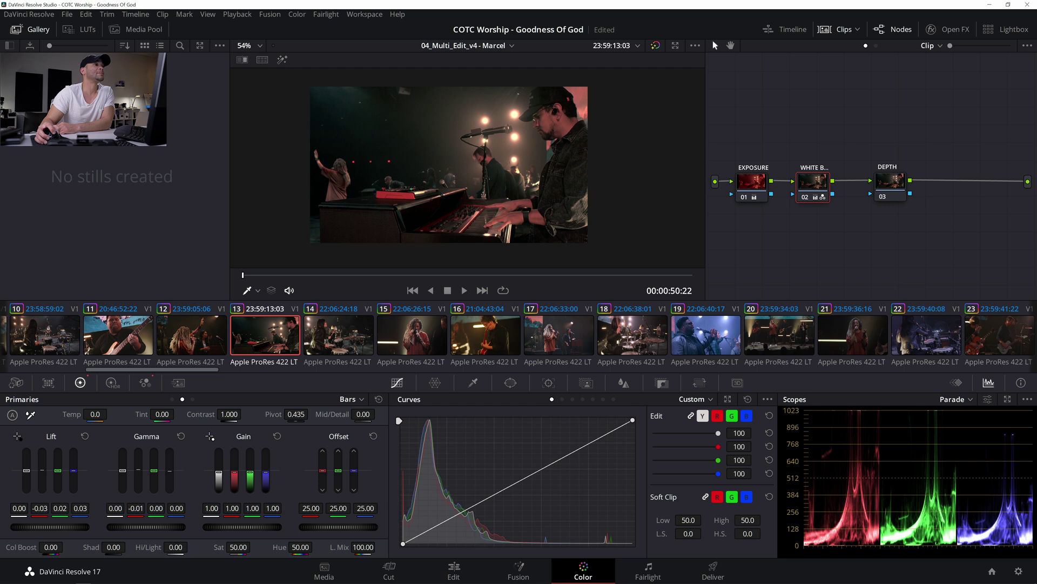
pyautogui.moveTo(176, 508); pyautogui.dragTo(180, 508)
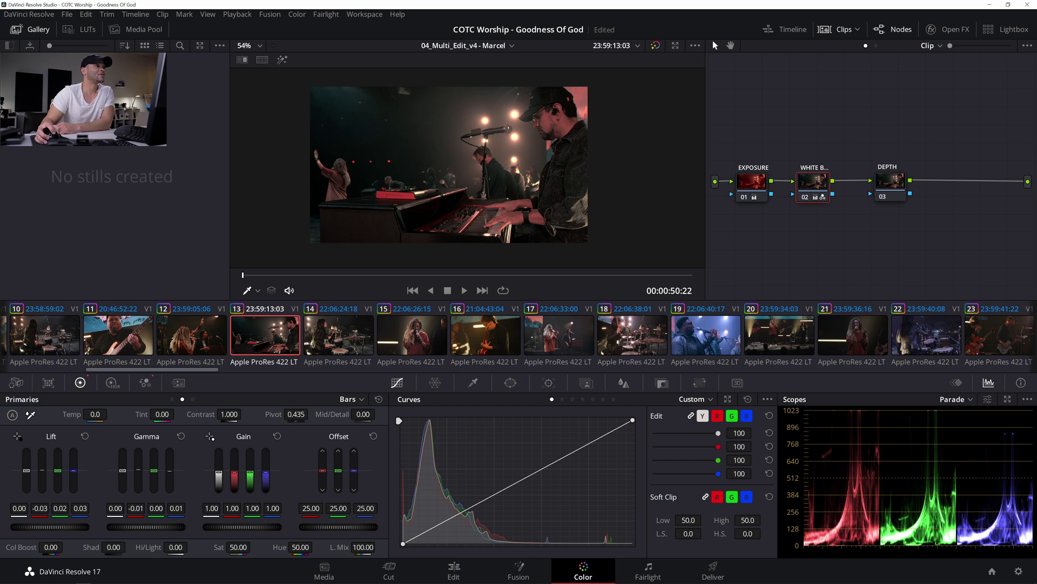
pyautogui.moveTo(60, 508); pyautogui.dragTo(58, 508)
pyautogui.moveTo(60, 508); pyautogui.dragTo(62, 508)
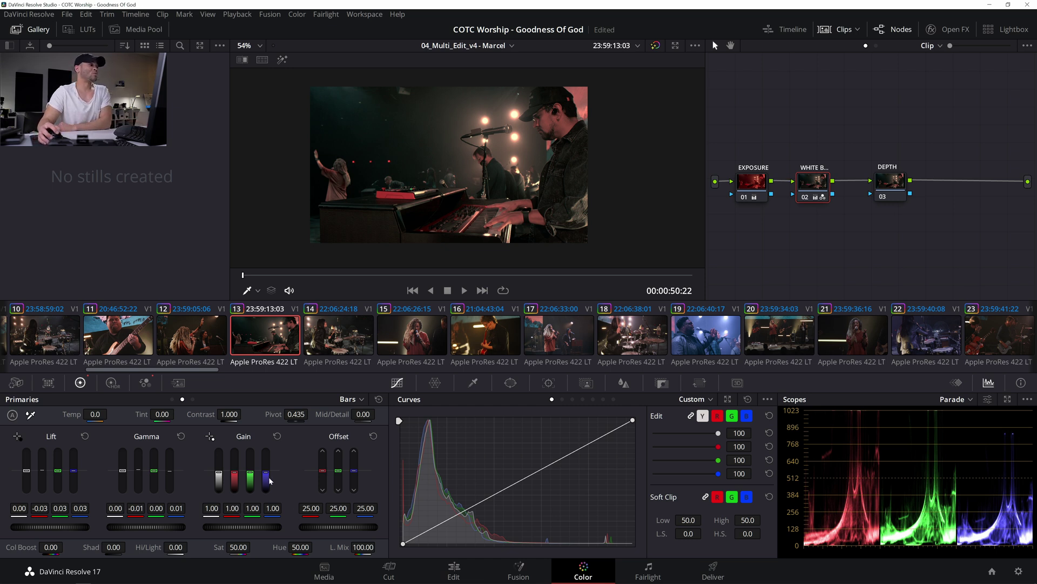
# - Set the WHITE BALANCE node's Gain to red 0.98 and green 1.02
pyautogui.moveTo(232, 510); pyautogui.dragTo(224, 509)
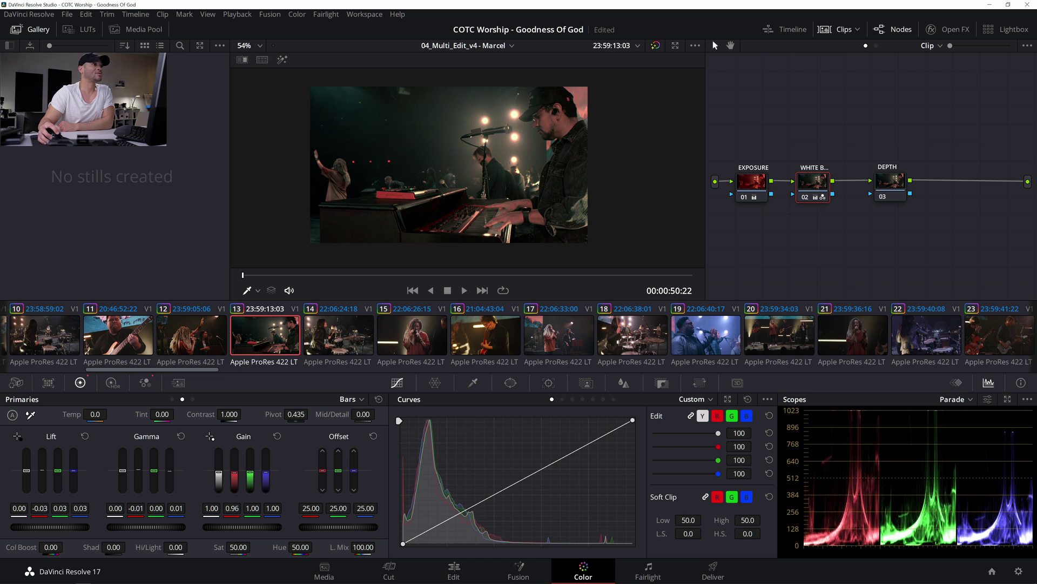
pyautogui.moveTo(252, 507); pyautogui.dragTo(254, 508)
pyautogui.moveTo(254, 508); pyautogui.dragTo(255, 508)
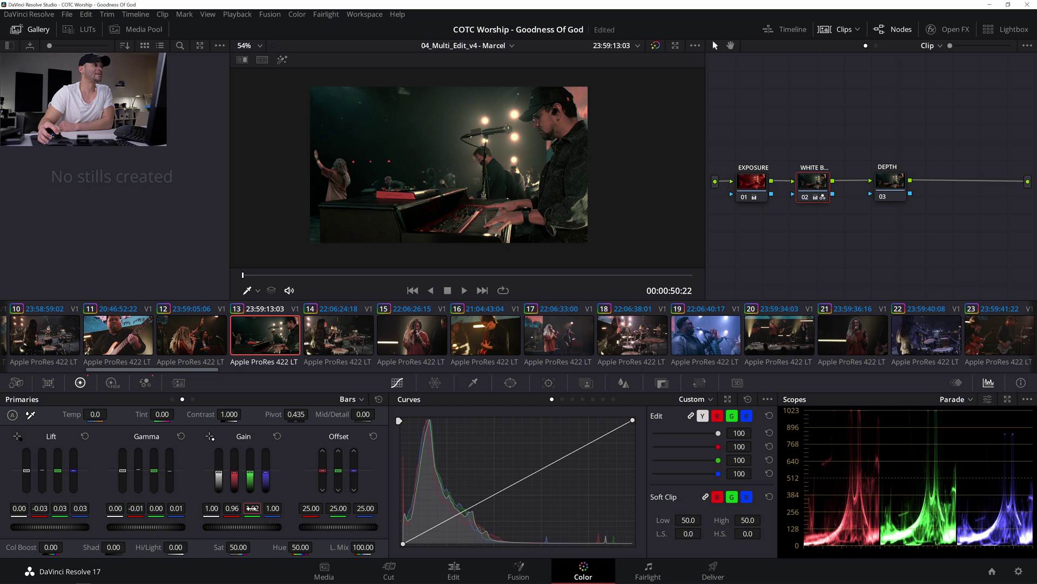
pyautogui.moveTo(233, 508); pyautogui.dragTo(234, 508)
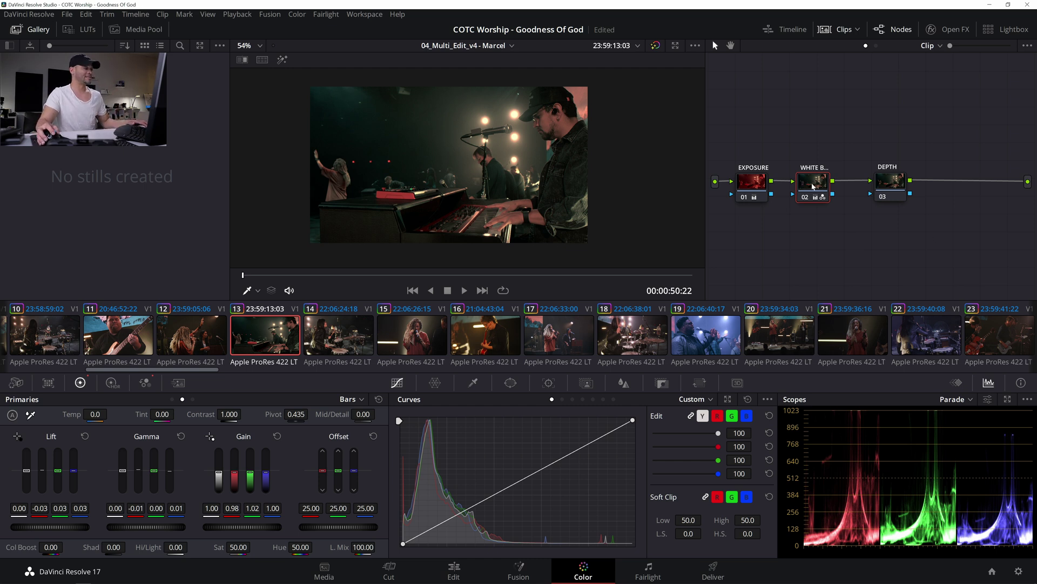
# - Disable and re-enable the WHITE BALANCE node twice to compare the image with and without the correction
pyautogui.hotkey('ctrl', 'd')
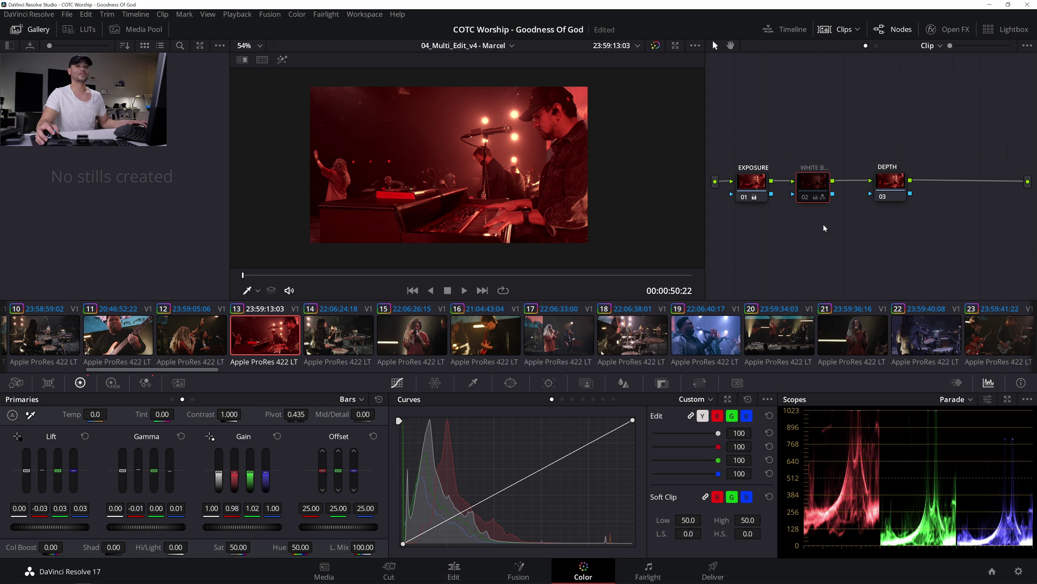
pyautogui.hotkey('ctrl', 'd')
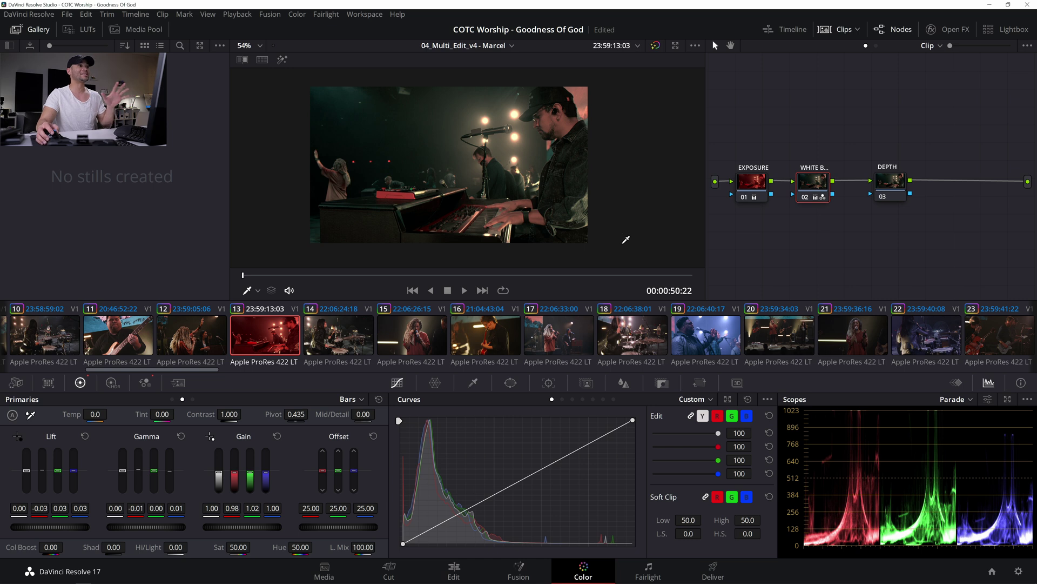
pyautogui.scroll(2, 567, 205)
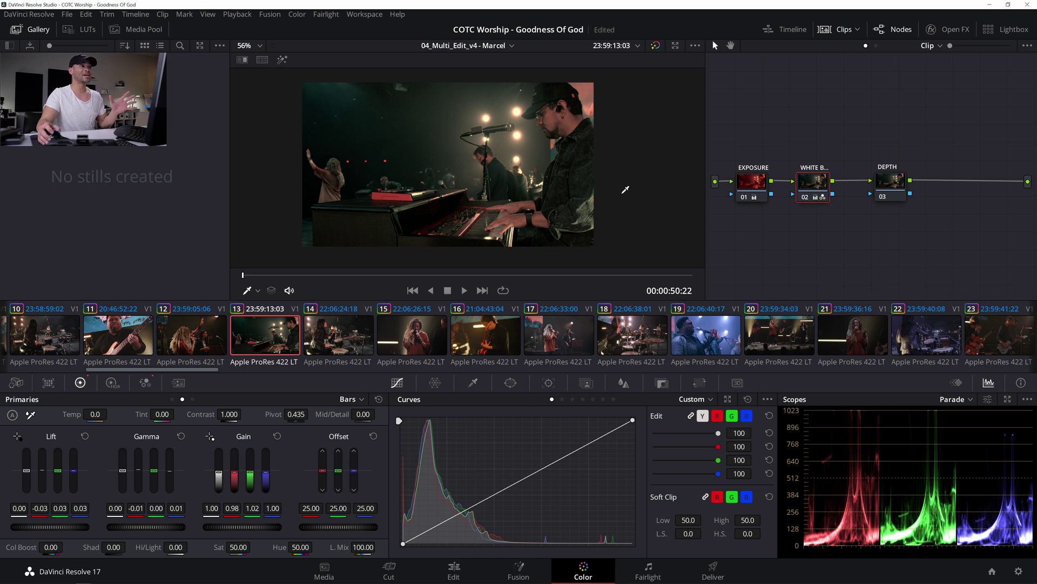
pyautogui.hotkey('ctrl', 'd')
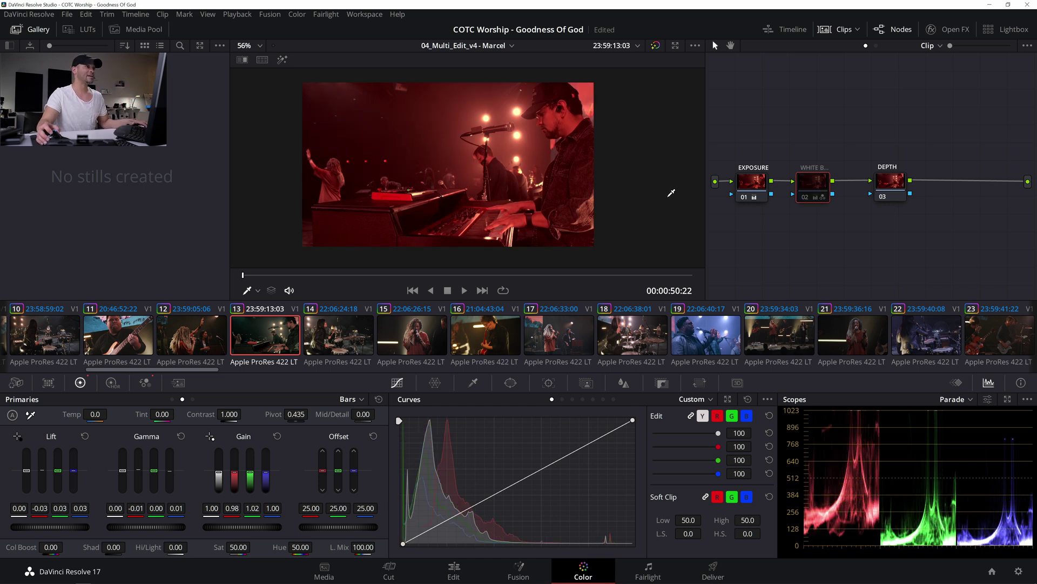
pyautogui.hotkey('ctrl', 'd')
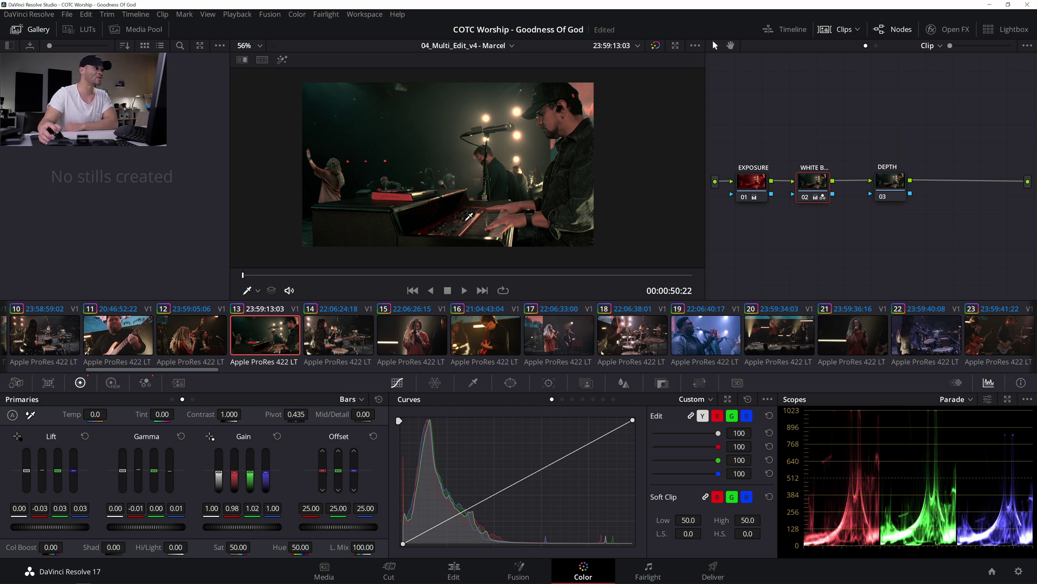
# - Inspect the corrected image up close and lower the WHITE BALANCE node's green Lift to 0.02
pyautogui.scroll(5, 508, 174)
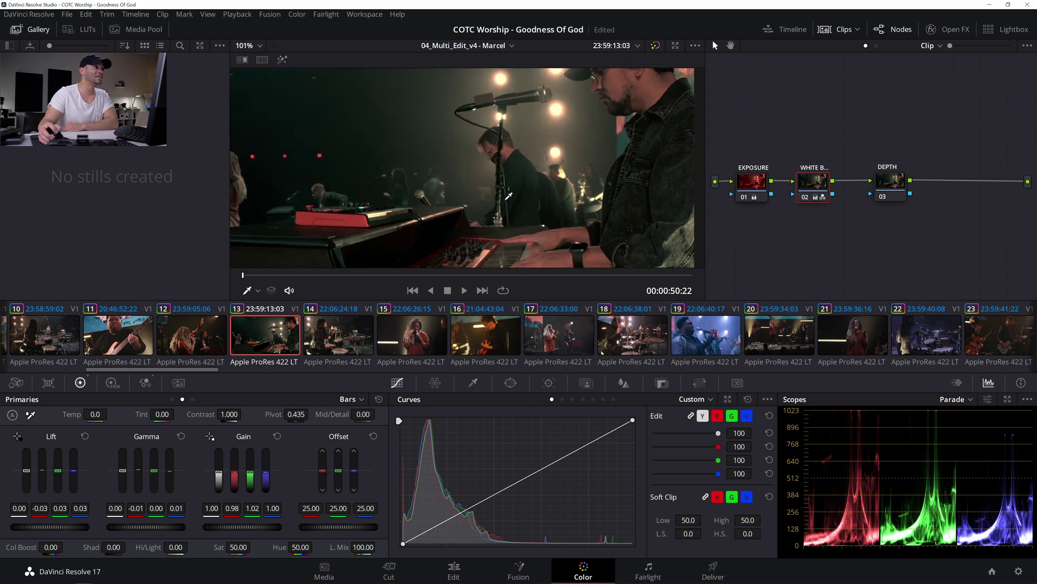
pyautogui.scroll(-3, 557, 197)
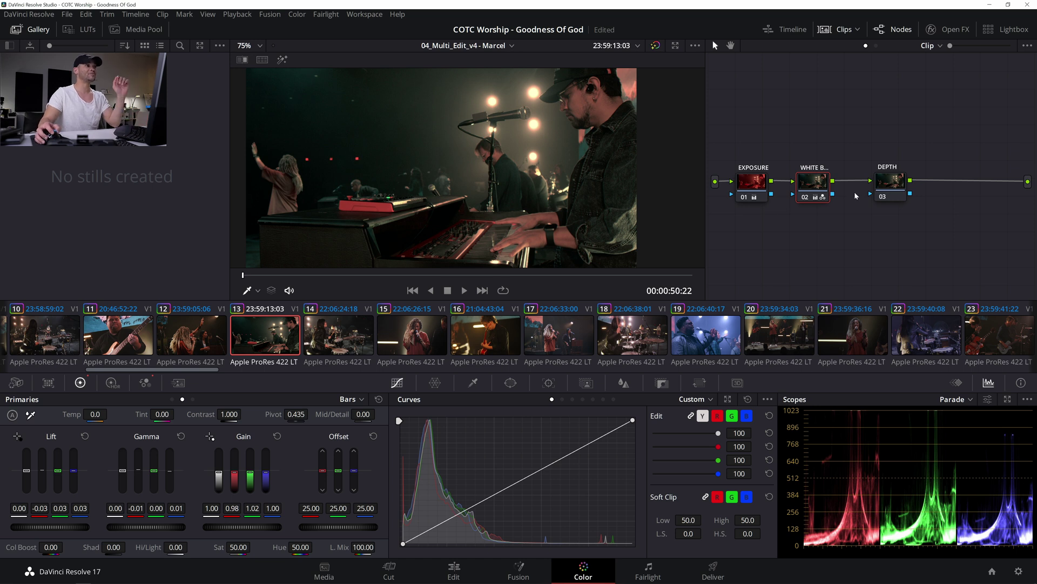
pyautogui.scroll(-2, 559, 208)
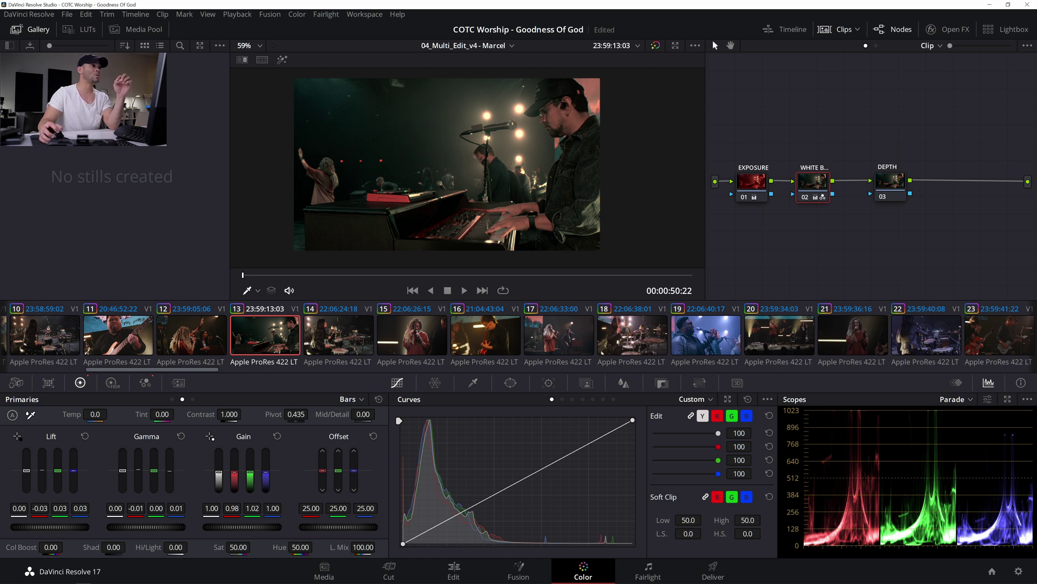
pyautogui.moveTo(60, 508); pyautogui.dragTo(56, 508)
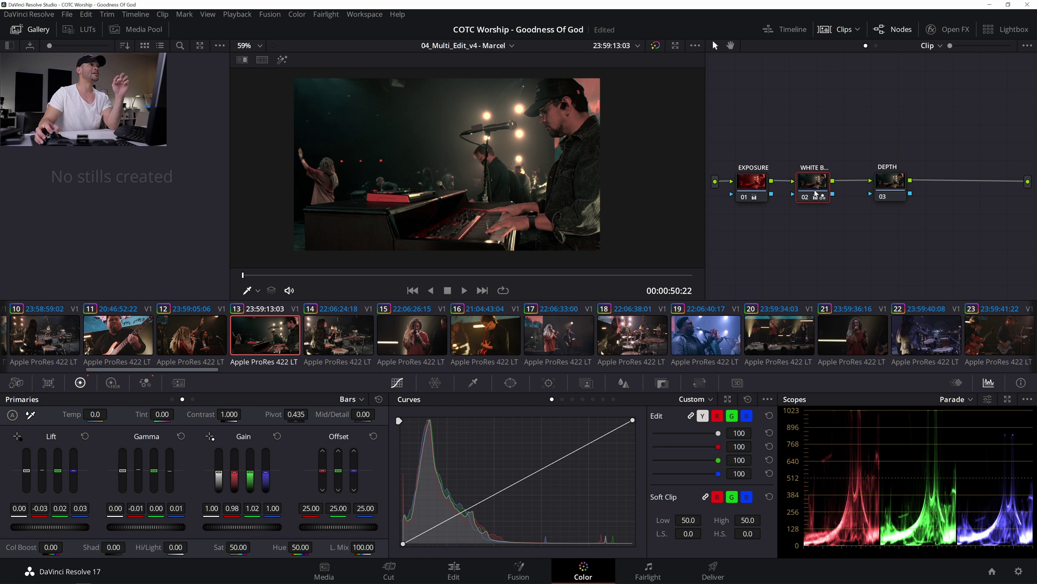
# - Sample the keyboard player's skin tone for the Hue Vs Hue curve and set that hue's rotation to -5.60
pyautogui.scroll(2, 537, 181)
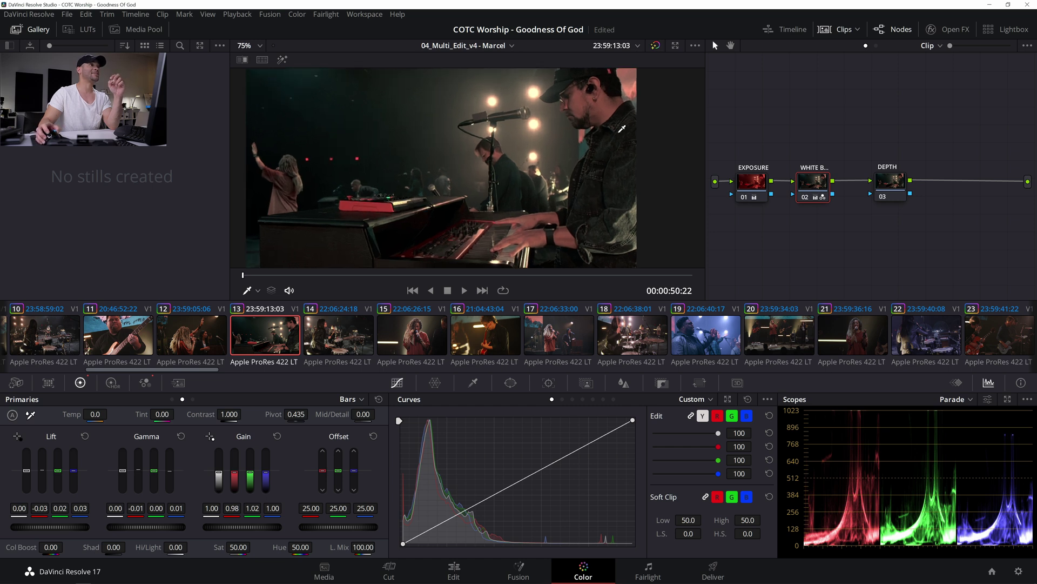
pyautogui.click(562, 400)
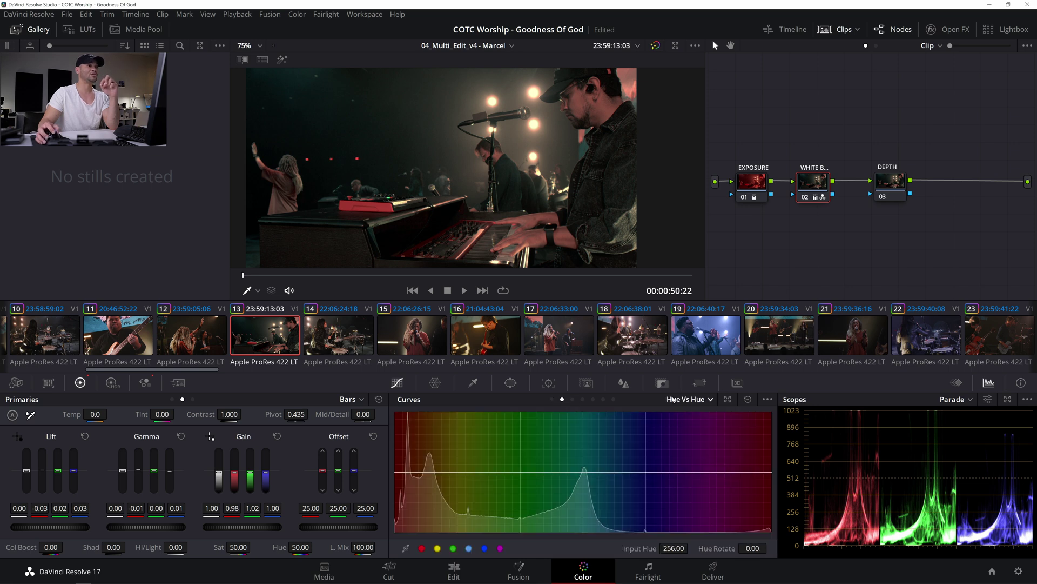
pyautogui.click(579, 96)
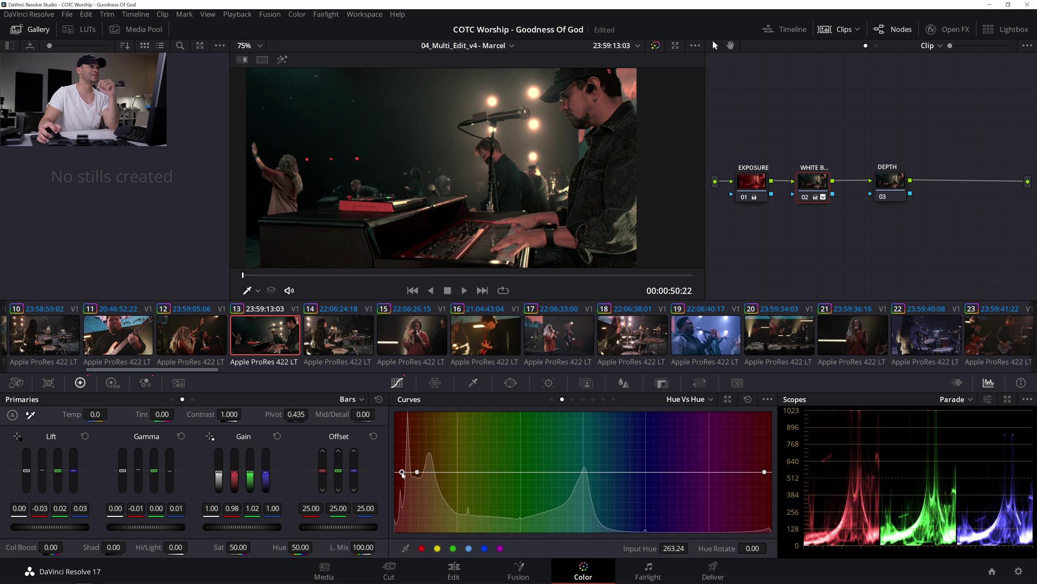
pyautogui.moveTo(402, 474); pyautogui.dragTo(403, 476)
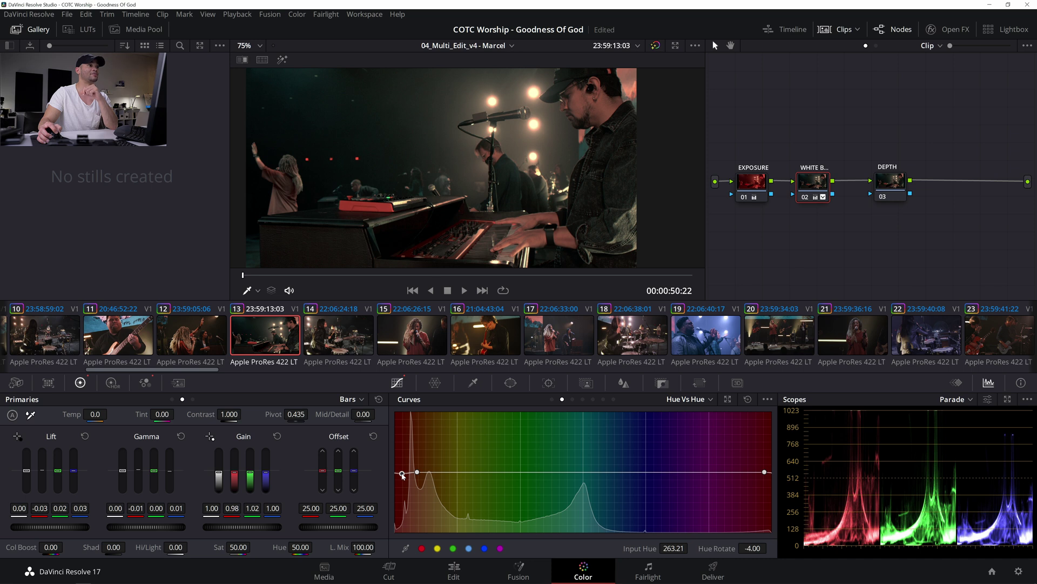
pyautogui.moveTo(403, 475); pyautogui.dragTo(403, 476)
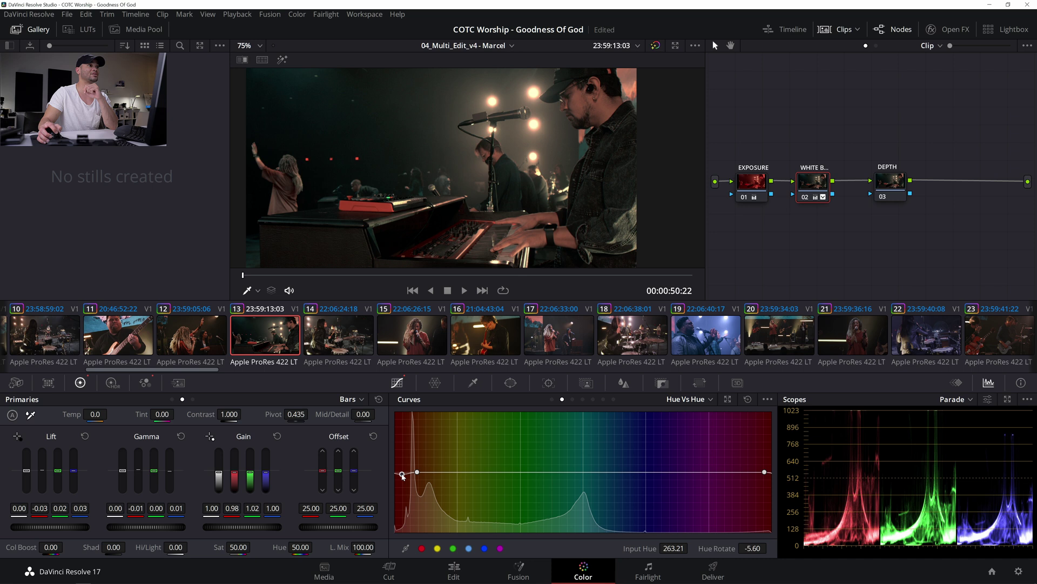
pyautogui.scroll(-4, 481, 166)
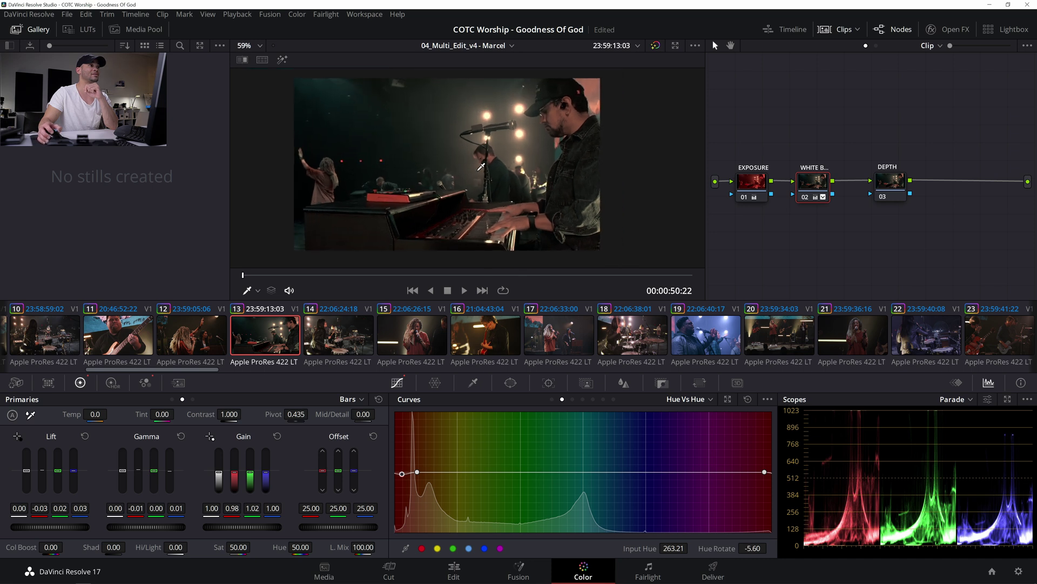
pyautogui.moveTo(439, 152); pyautogui.dragTo(451, 154)
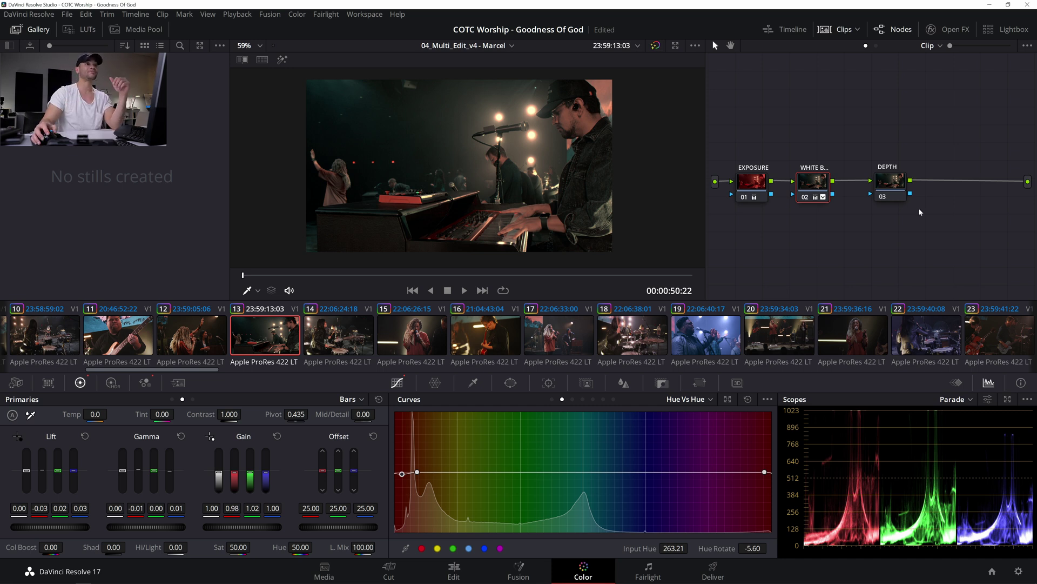
# - Select the DEPTH node, hide the clip thumbnails and move the node closer to the WHITE BALANCE node
pyautogui.click(889, 197)
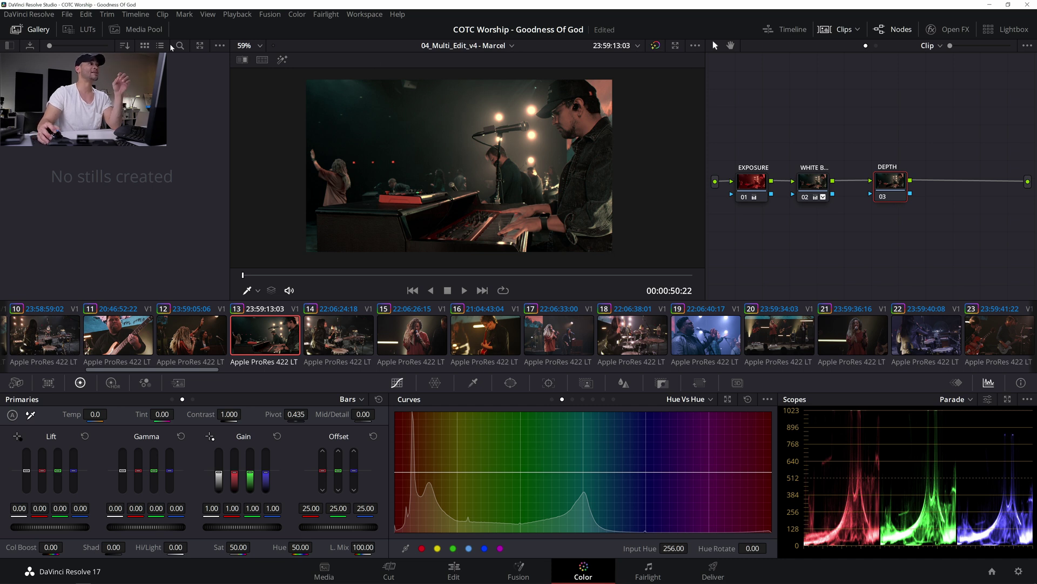
pyautogui.click(844, 31)
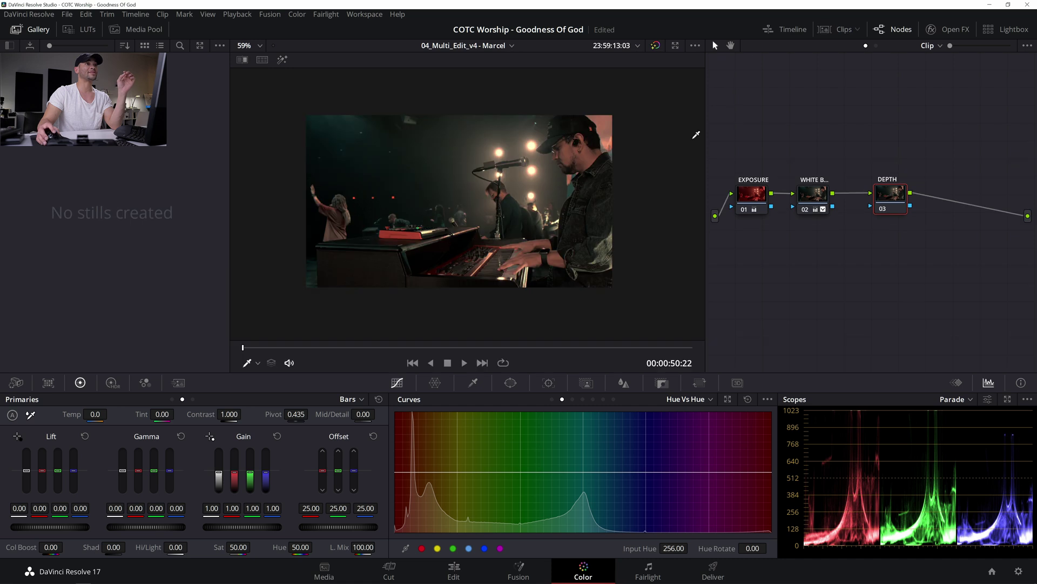
pyautogui.moveTo(898, 199); pyautogui.dragTo(882, 200)
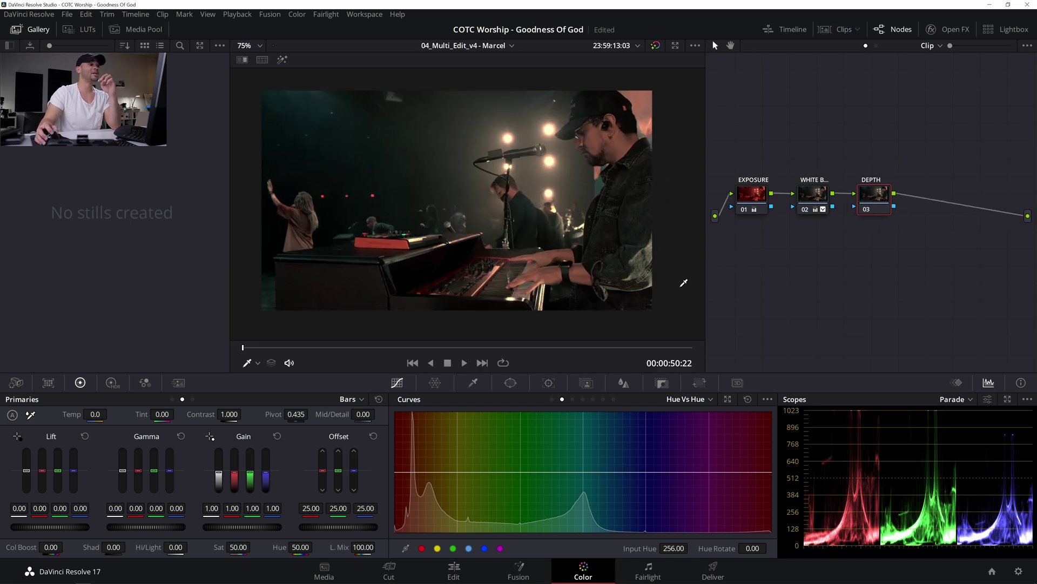
# - Highlight the DEPTH node's qualifier matte and set luminance Low to 57.0, L. Soft to 3.9, Denoise to 1.6 and Blur Radius to 2.6
pyautogui.click(474, 384)
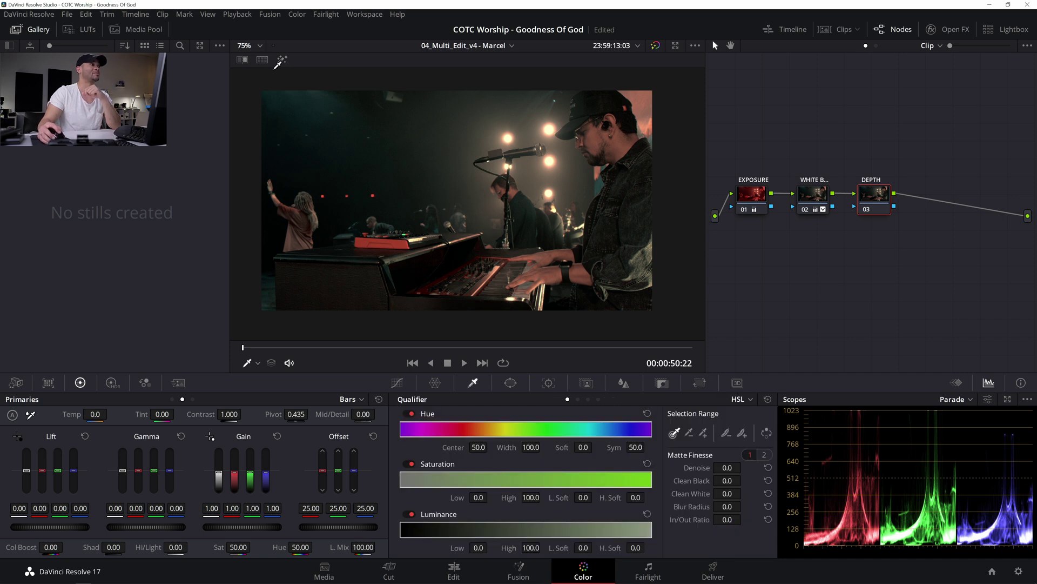
pyautogui.click(281, 60)
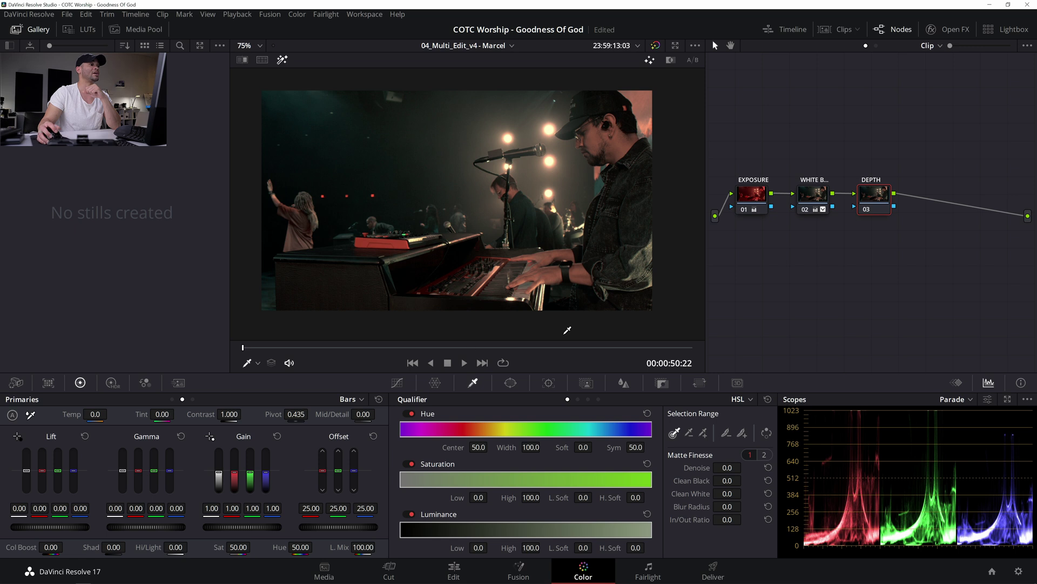
pyautogui.moveTo(479, 548)
pyautogui.mouseDown()
pyautogui.moveTo(536, 547)
pyautogui.moveTo(482, 548)
pyautogui.moveTo(514, 547)
pyautogui.moveTo(496, 548)
pyautogui.mouseUp()
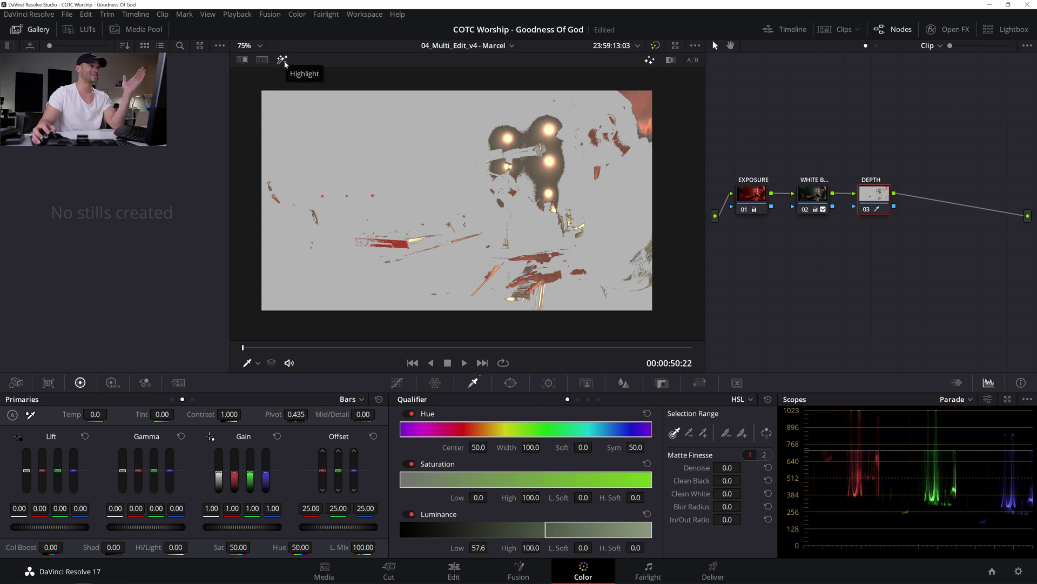
pyautogui.moveTo(478, 548)
pyautogui.mouseDown()
pyautogui.moveTo(489, 548)
pyautogui.moveTo(478, 548)
pyautogui.mouseUp()
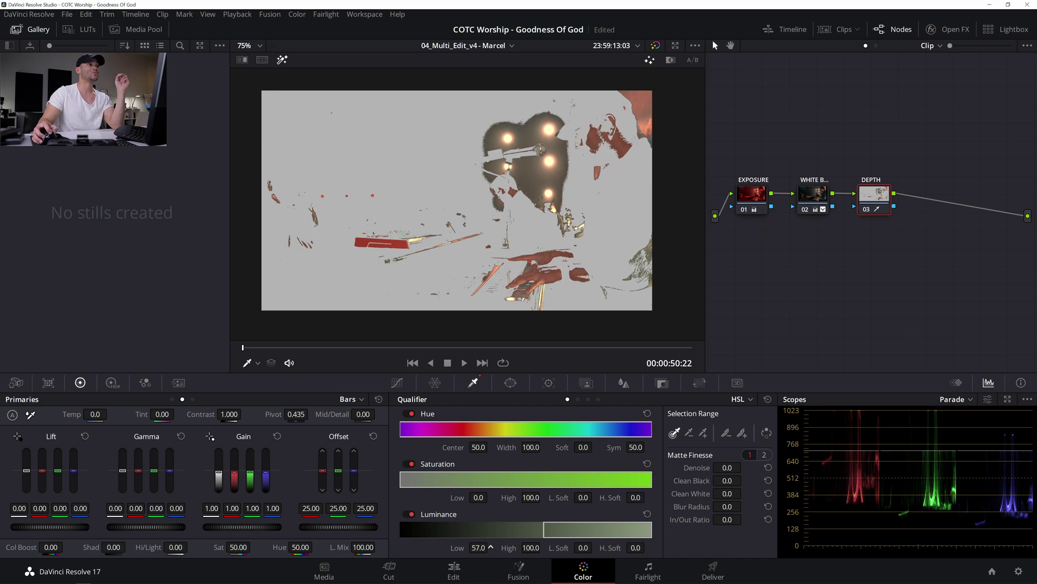
pyautogui.moveTo(583, 547); pyautogui.dragTo(595, 548)
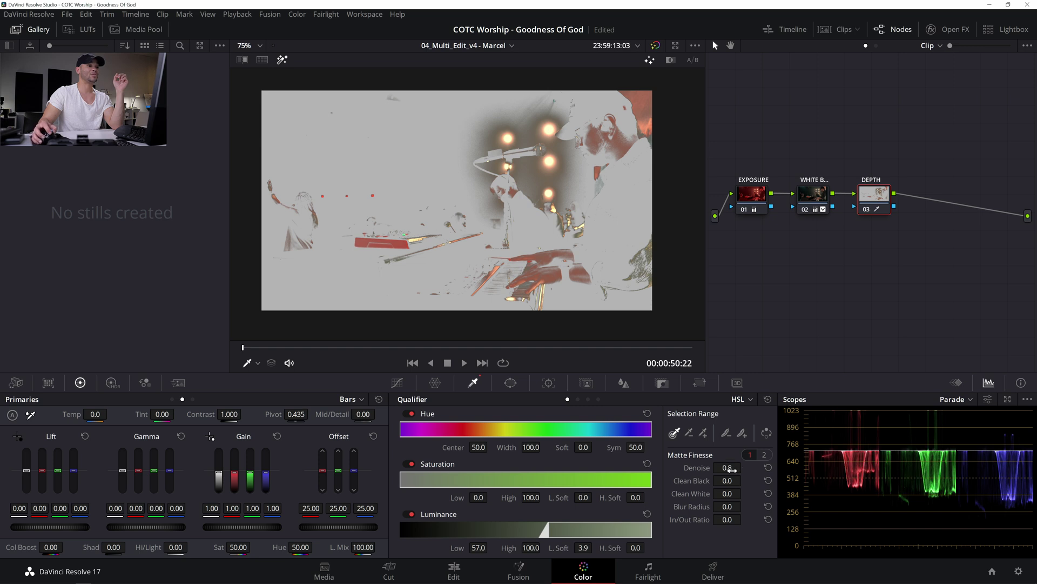
pyautogui.moveTo(731, 470); pyautogui.dragTo(734, 469)
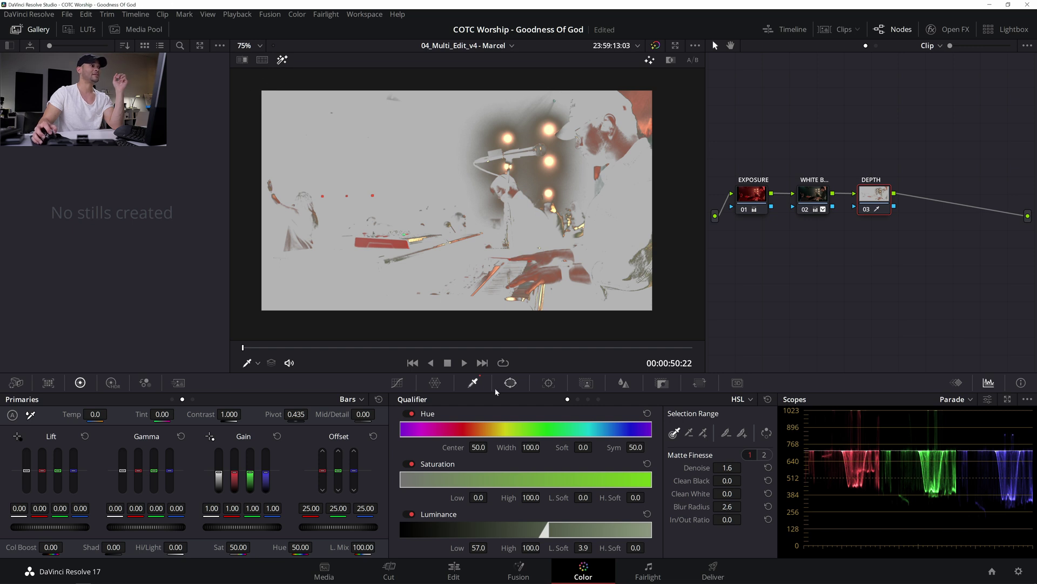
# - Draw a closed custom curve window on the DEPTH node around the keyboard player, the keyboard and the musician behind the microphone
pyautogui.click(509, 382)
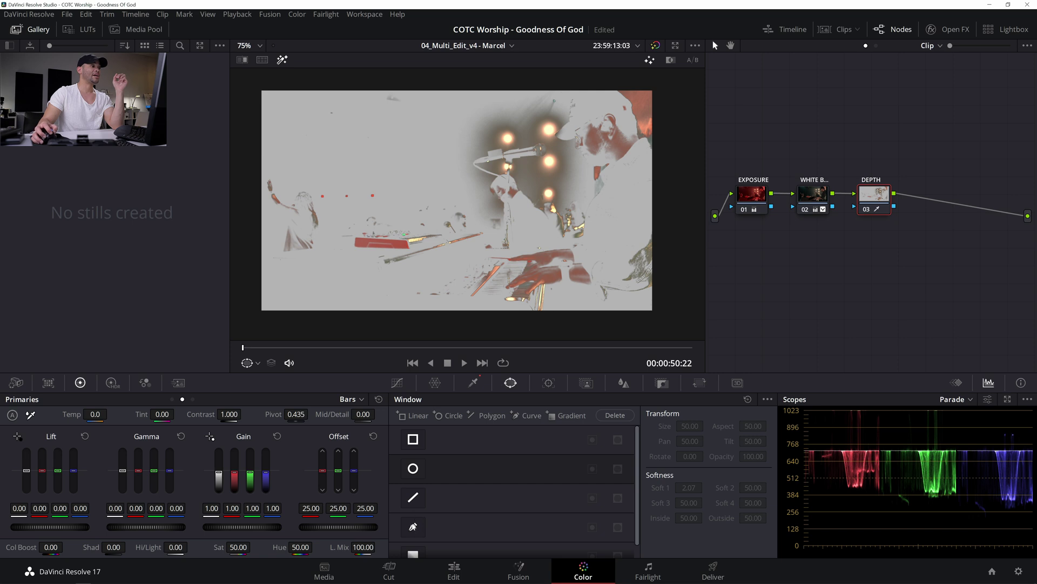
pyautogui.click(413, 526)
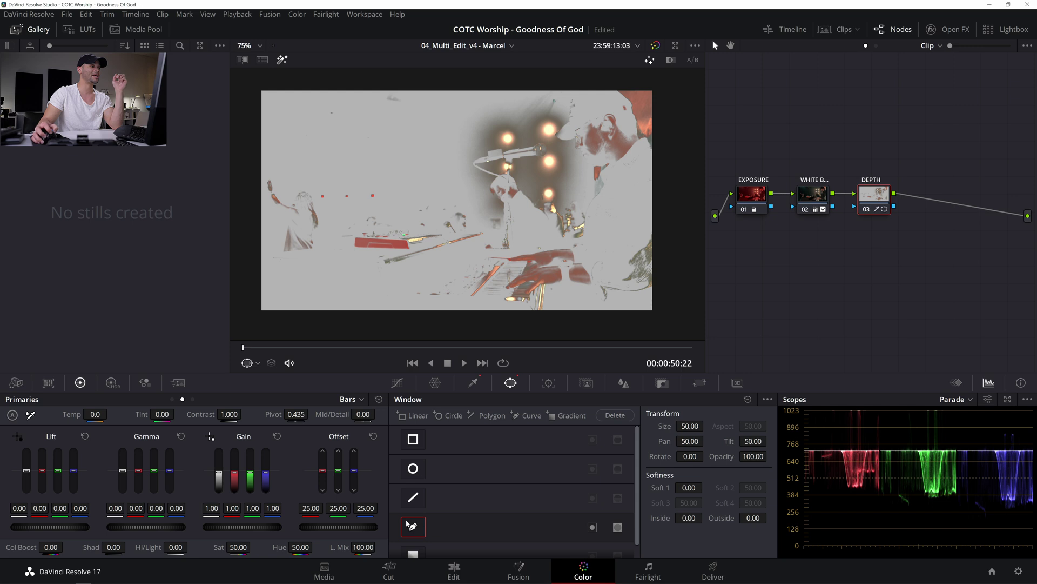
pyautogui.scroll(-1, 571, 218)
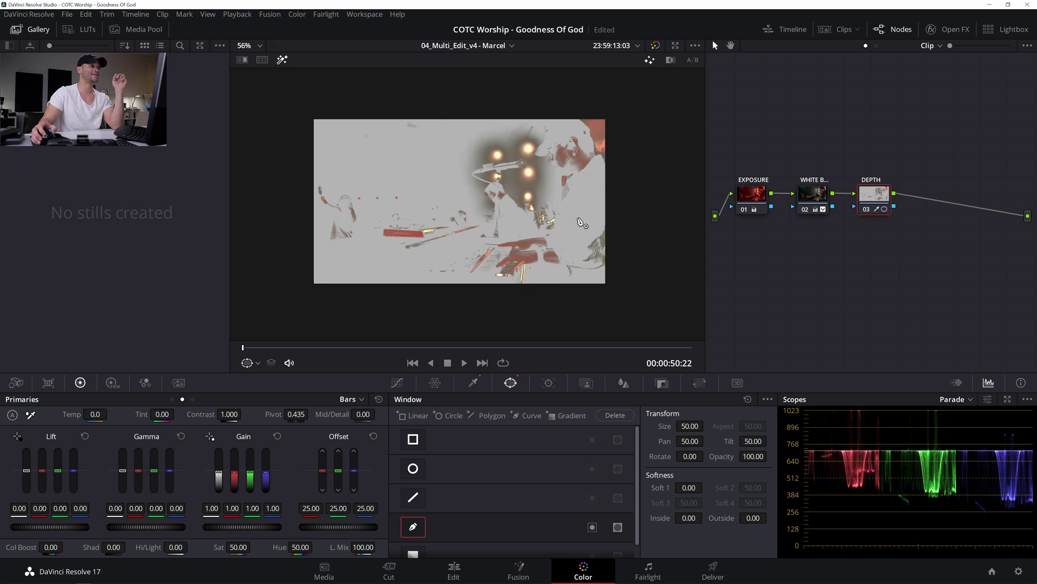
pyautogui.click(580, 101)
pyautogui.moveTo(536, 130); pyautogui.dragTo(482, 177)
pyautogui.click(542, 183)
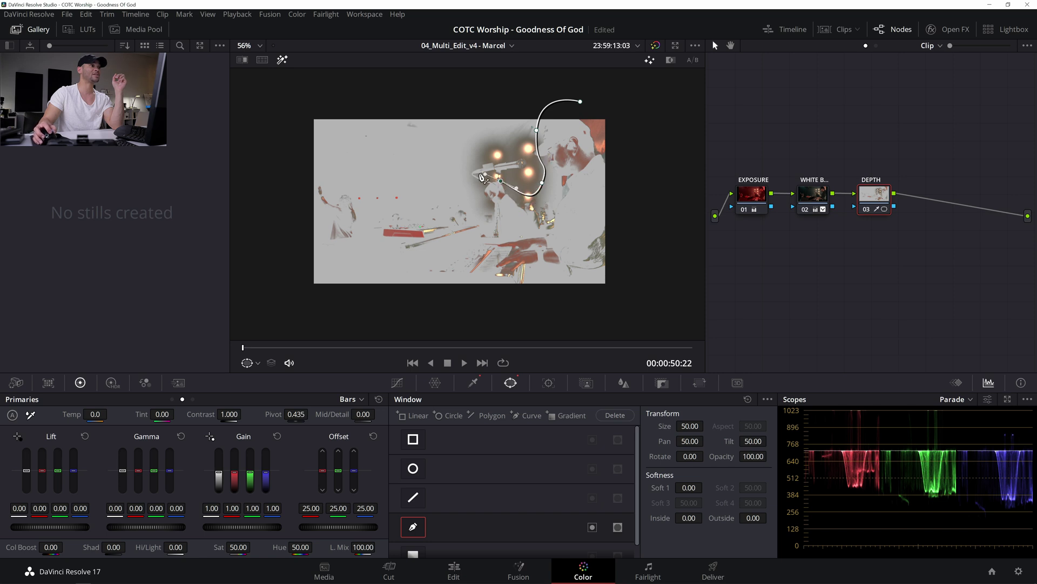
pyautogui.click(472, 182)
pyautogui.moveTo(378, 222); pyautogui.dragTo(352, 243)
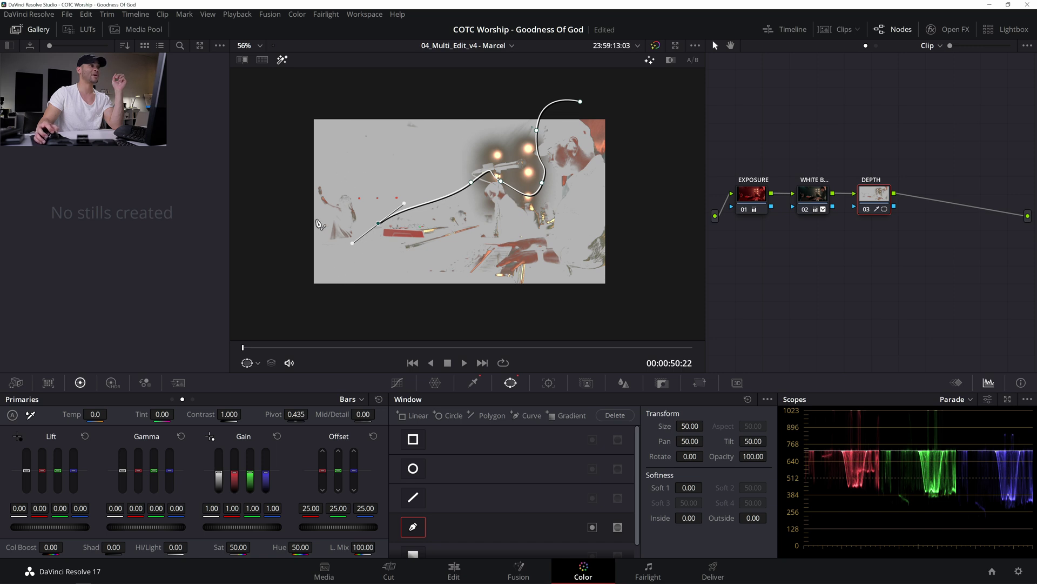
pyautogui.moveTo(340, 305); pyautogui.dragTo(405, 326)
pyautogui.moveTo(605, 307); pyautogui.dragTo(635, 290)
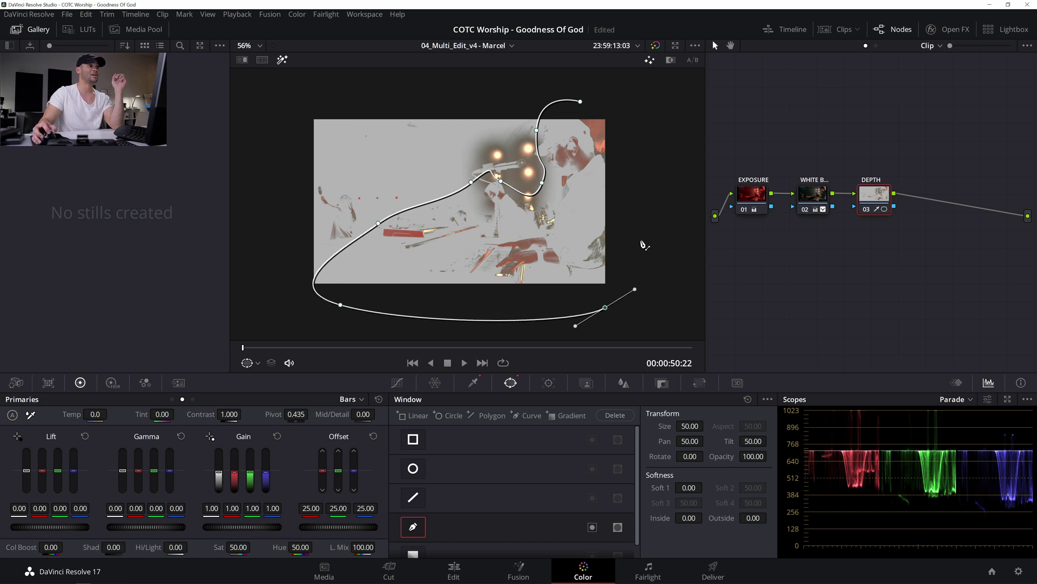
pyautogui.click(645, 223)
pyautogui.moveTo(627, 114); pyautogui.dragTo(586, 103)
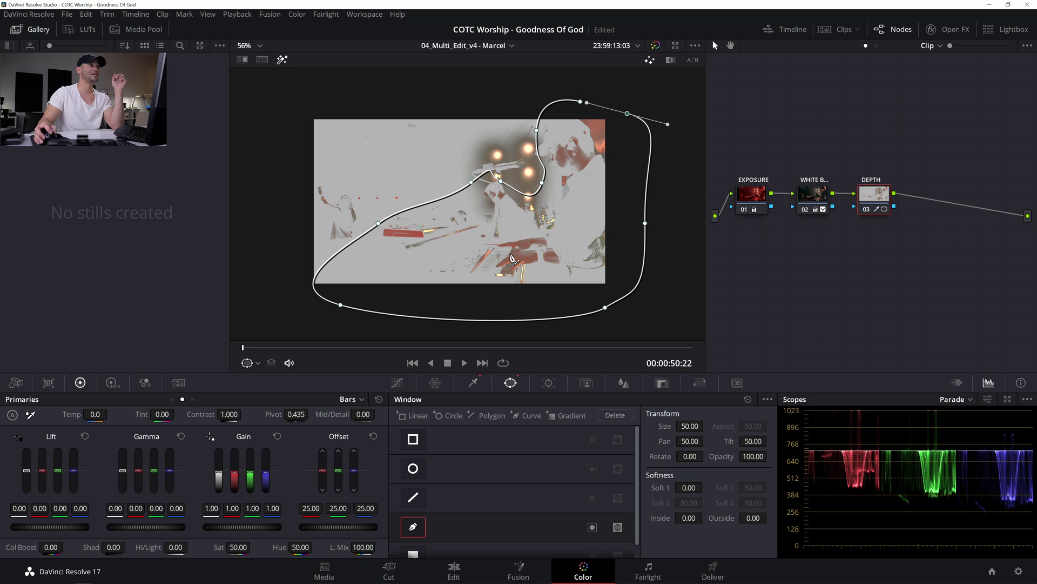
pyautogui.click(580, 101)
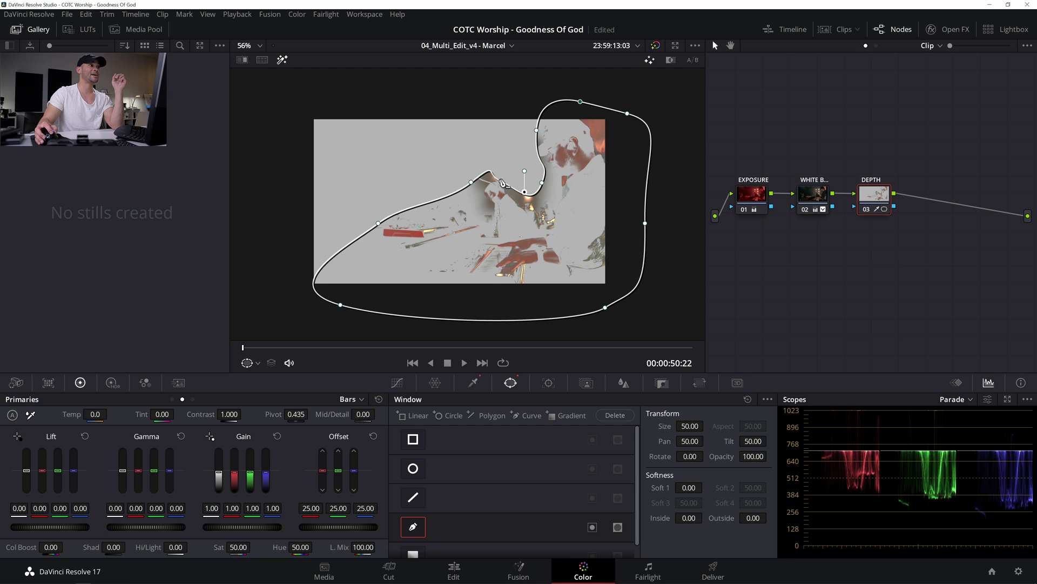
# - Reshape the curve window around the background musician and set its Soft 1 to 2.54 and Inside softness to 9.90
pyautogui.moveTo(500, 179); pyautogui.dragTo(461, 193)
pyautogui.moveTo(524, 194); pyautogui.dragTo(538, 190)
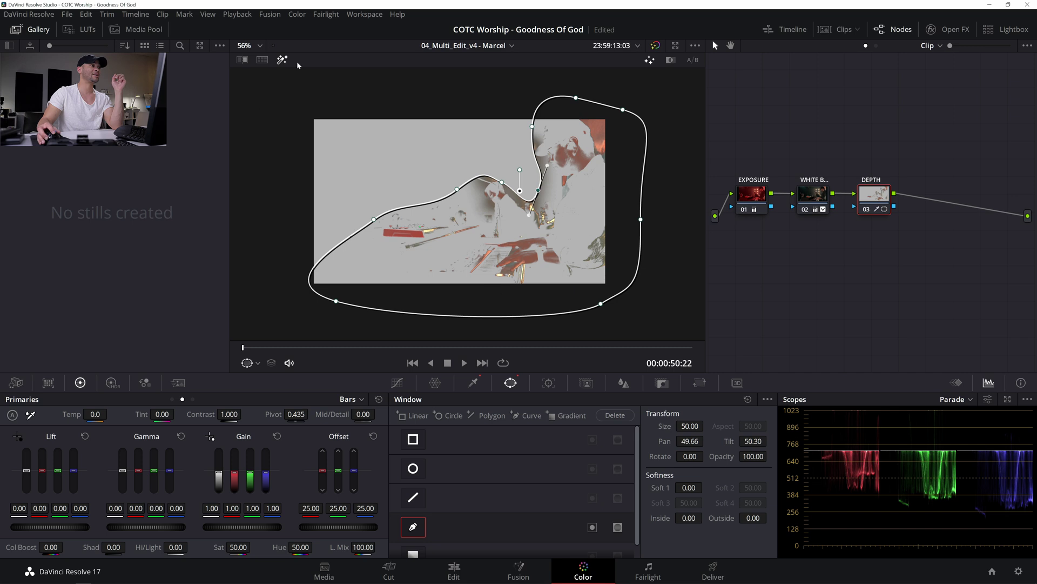
pyautogui.moveTo(690, 488); pyautogui.dragTo(706, 518)
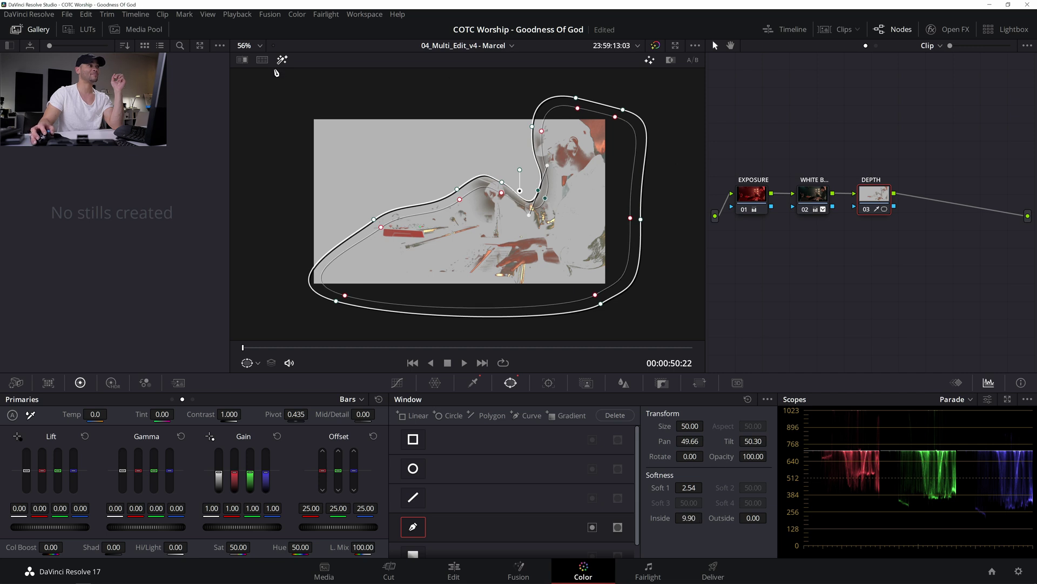
# - Compare the matte with the normal image, set the window's Inside softness to 18.36, turn Highlight off and keep the DEPTH node selected
pyautogui.click(397, 383)
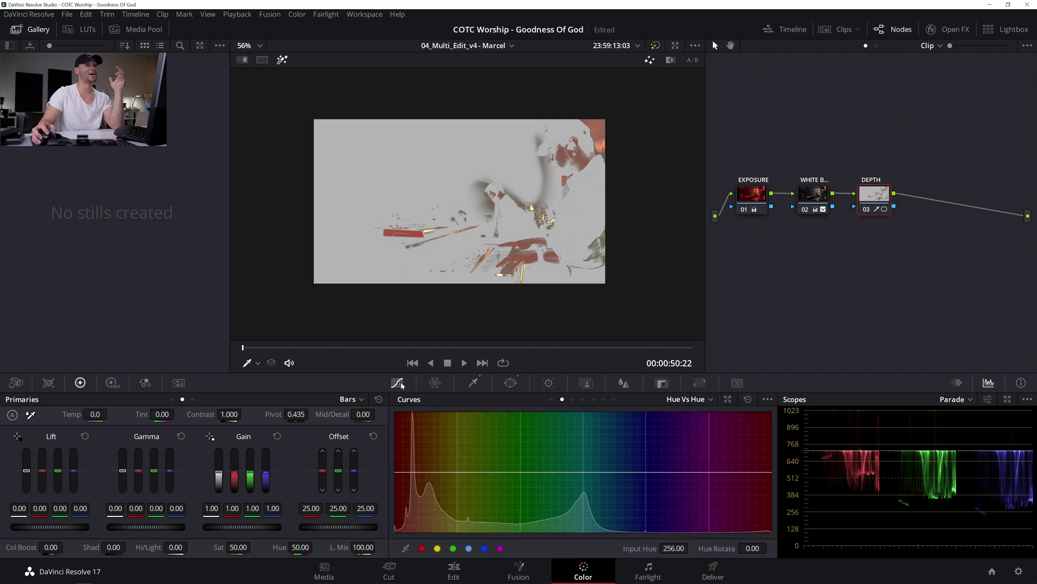
pyautogui.click(282, 59)
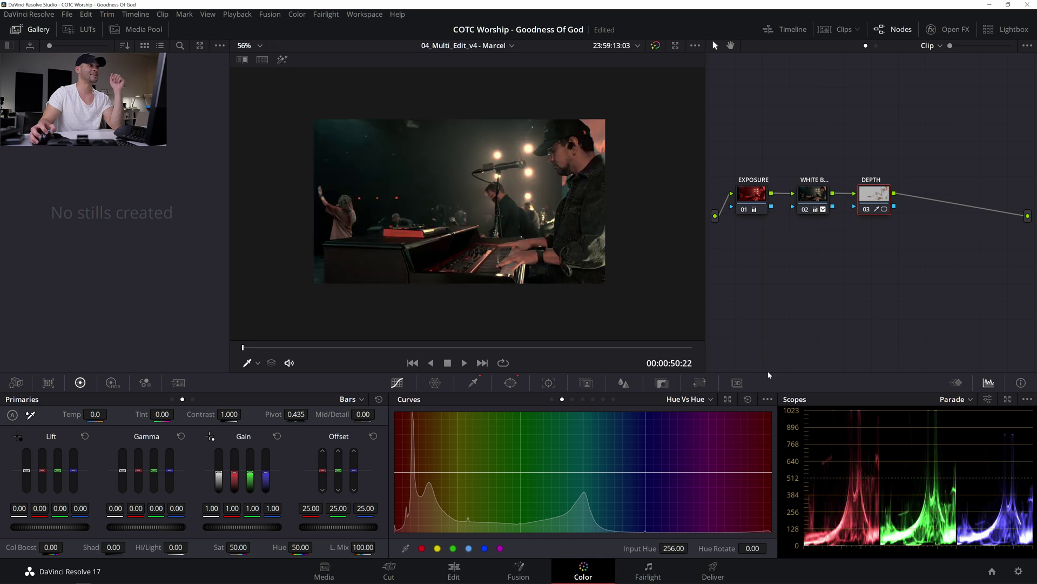
pyautogui.click(282, 59)
pyautogui.click(511, 383)
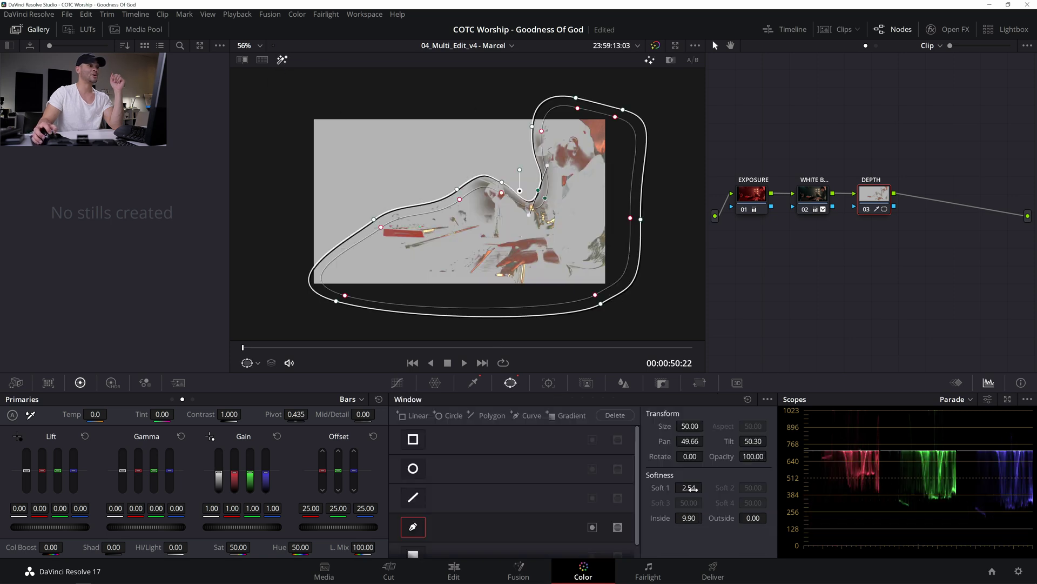
pyautogui.moveTo(689, 517); pyautogui.dragTo(717, 517)
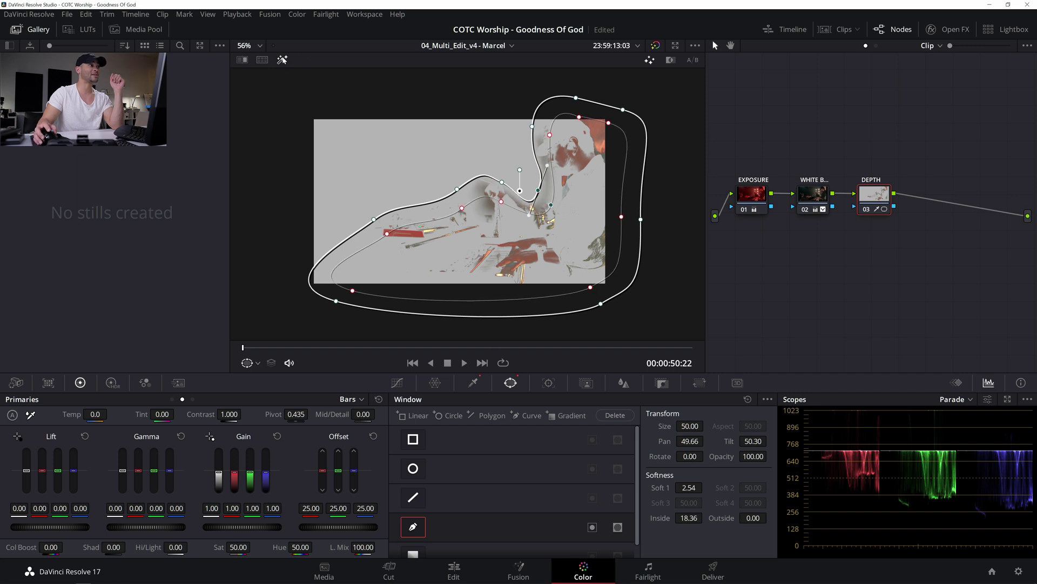
pyautogui.click(282, 59)
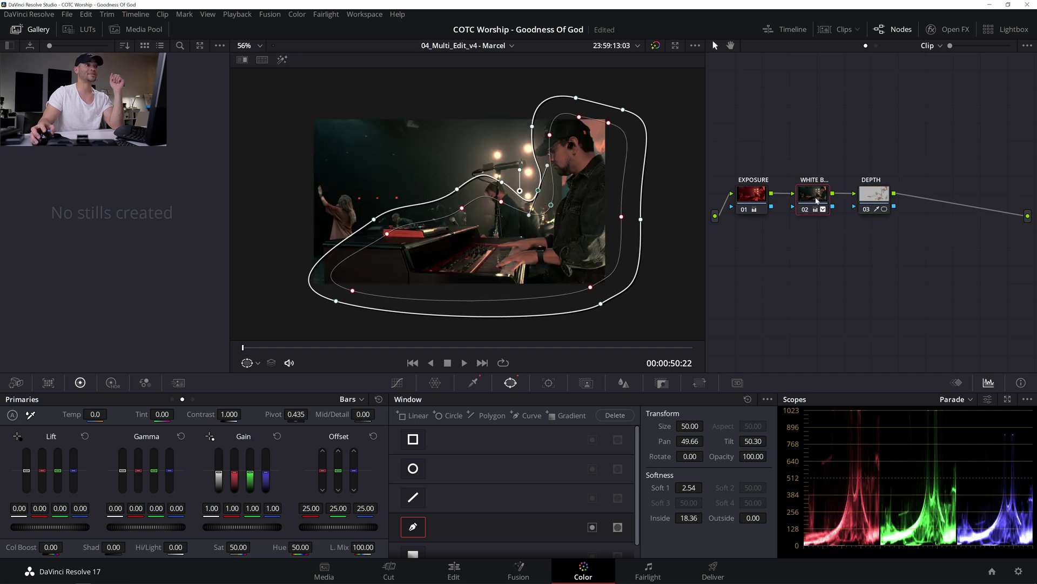
pyautogui.click(874, 194)
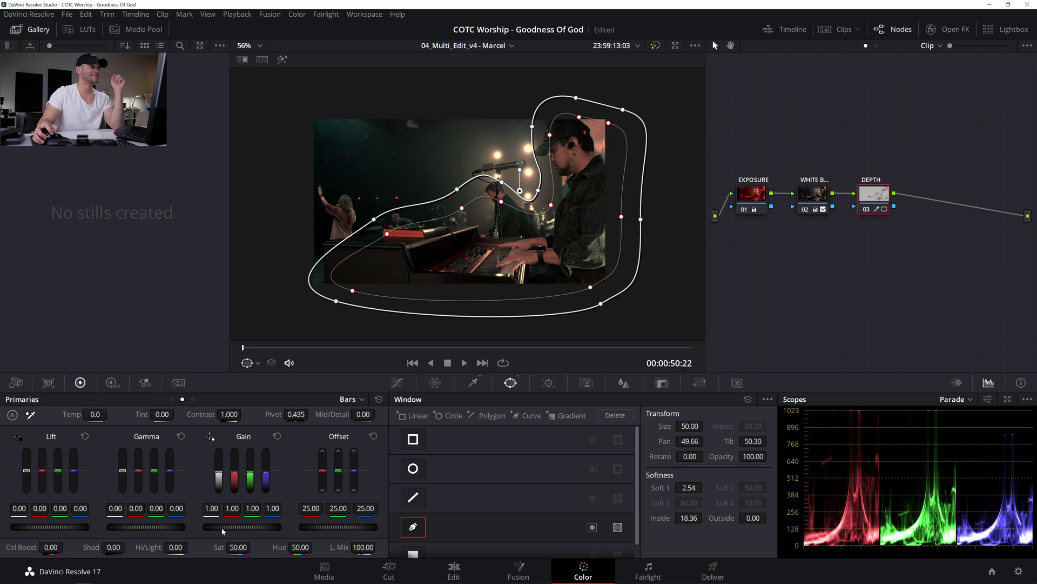
# - Try raising the DEPTH node's overall Gain to 1.06 and reset the Gain
pyautogui.moveTo(222, 527); pyautogui.dragTo(232, 528)
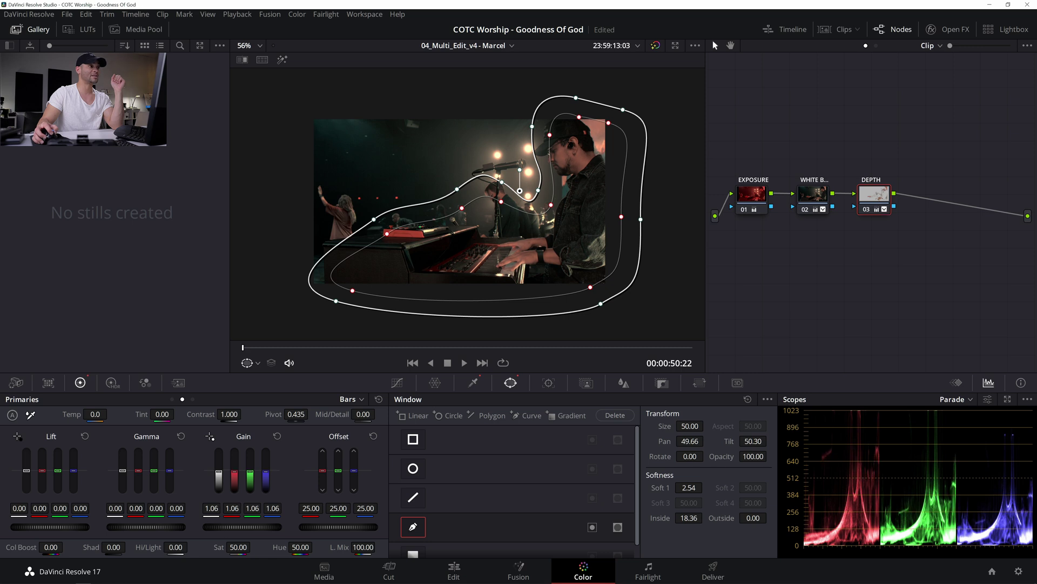
pyautogui.scroll(3, 451, 146)
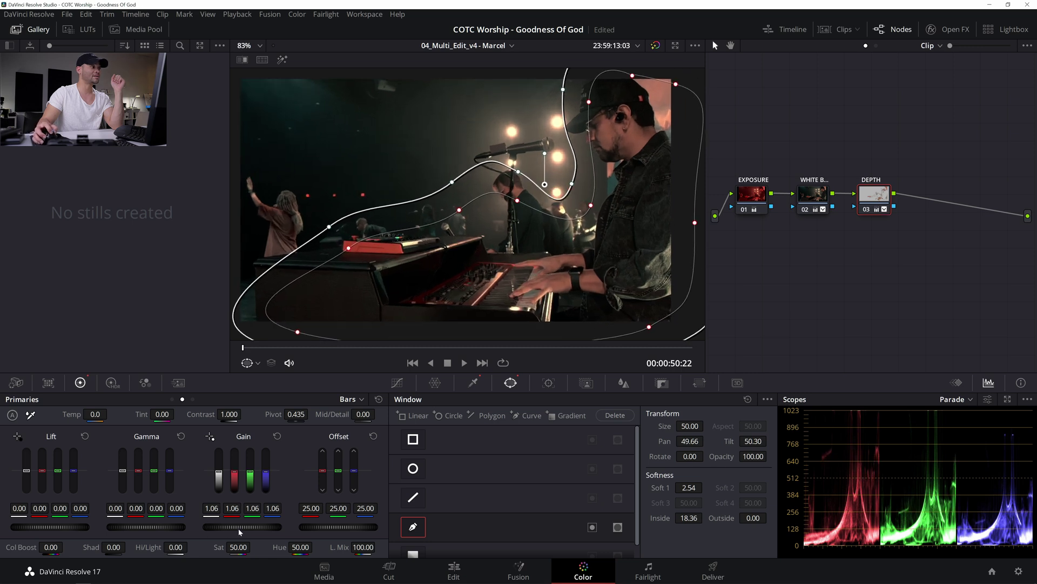
pyautogui.moveTo(232, 526)
pyautogui.mouseDown()
pyautogui.moveTo(249, 527)
pyautogui.moveTo(232, 528)
pyautogui.mouseUp()
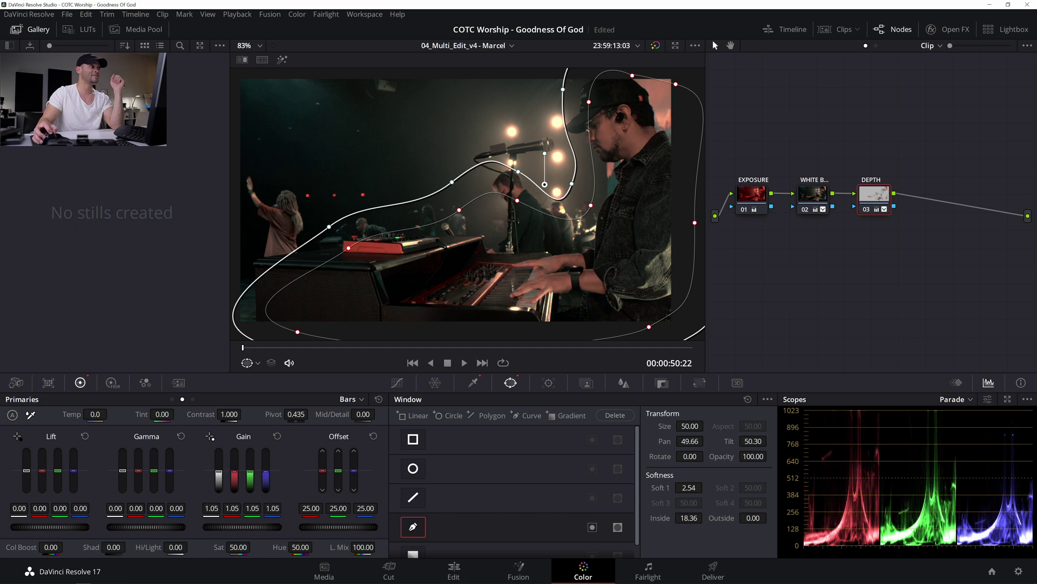
pyautogui.click(276, 436)
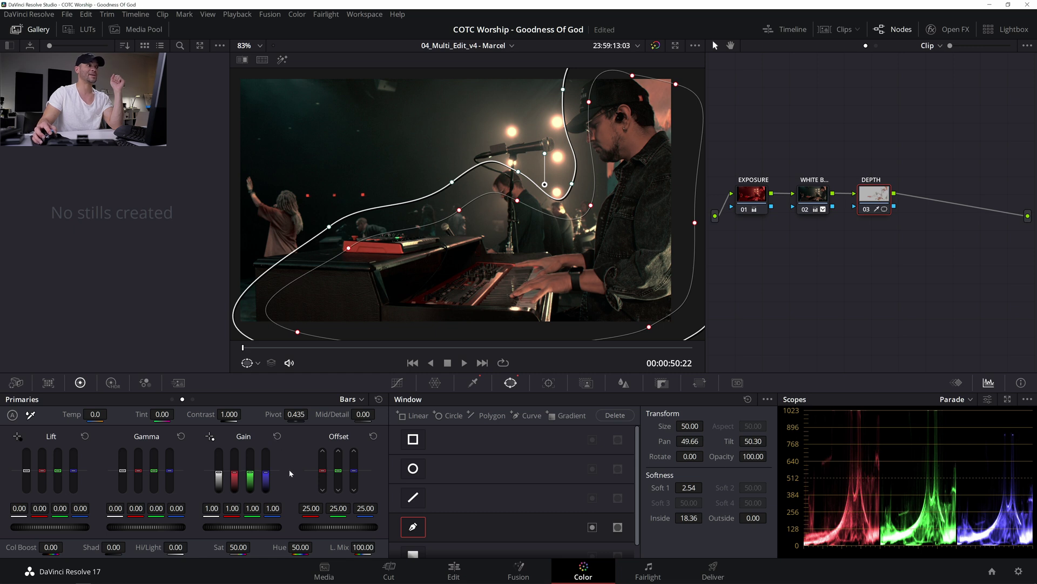
# - Set the DEPTH node's overall Gain to 1.07 and overall Gamma to 0.02
pyautogui.moveTo(226, 527); pyautogui.dragTo(234, 527)
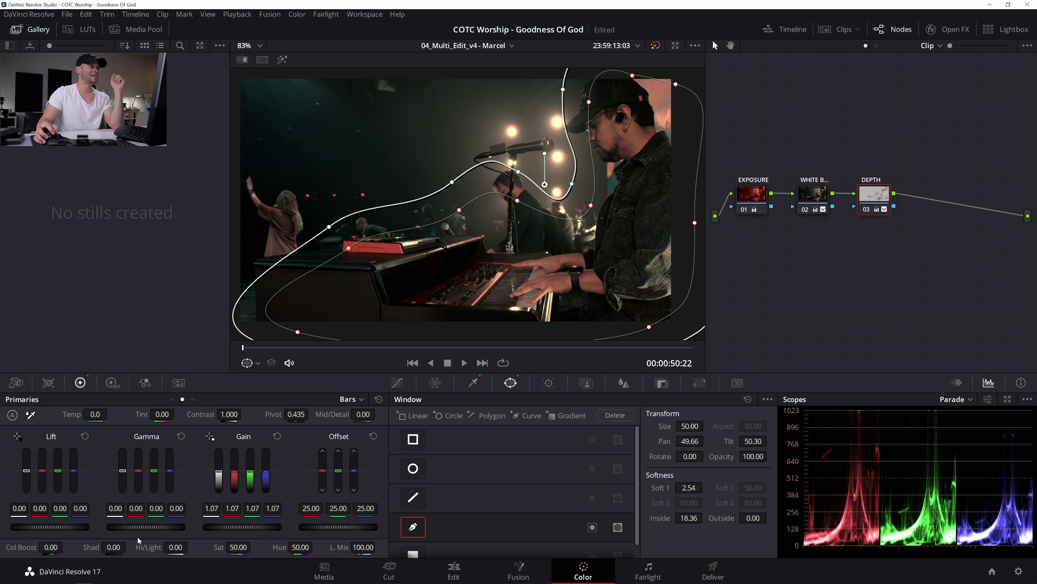
pyautogui.moveTo(132, 526); pyautogui.dragTo(137, 527)
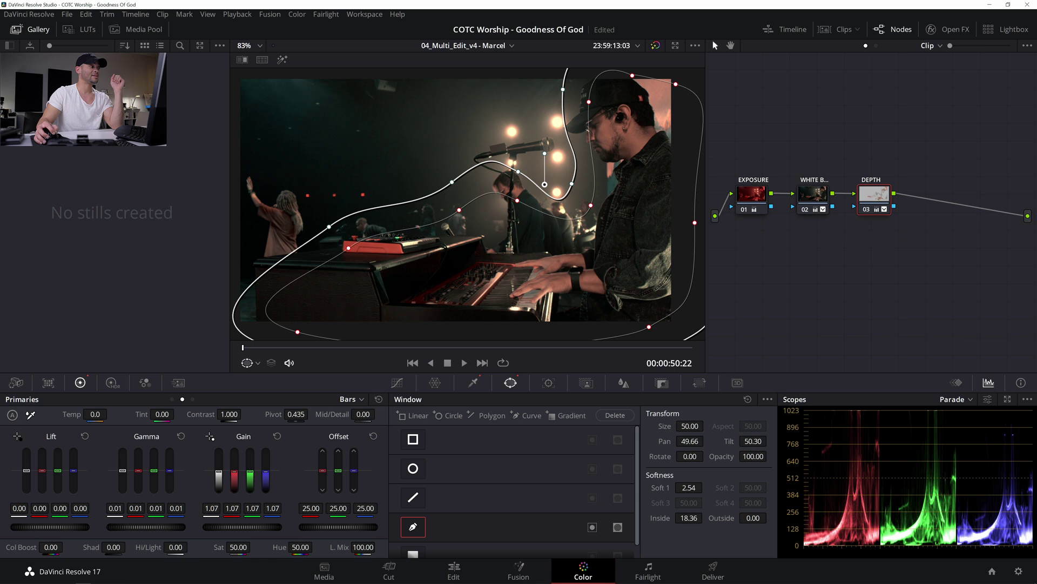
pyautogui.moveTo(243, 527); pyautogui.dragTo(242, 526)
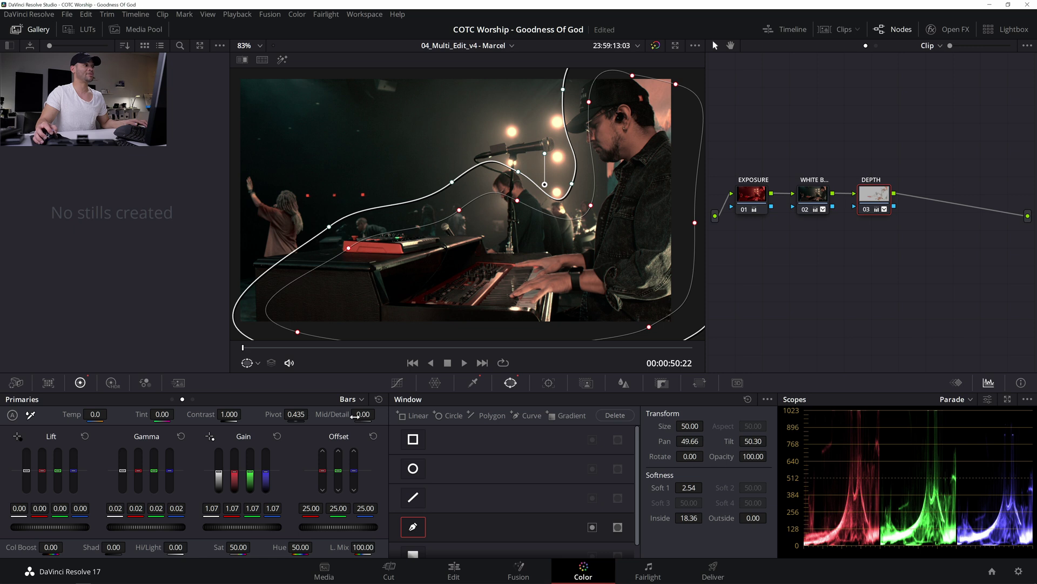
# - Center the keyboard player's face up close and lower the DEPTH node's Mid/Detail to -21.50
pyautogui.scroll(2, 630, 164)
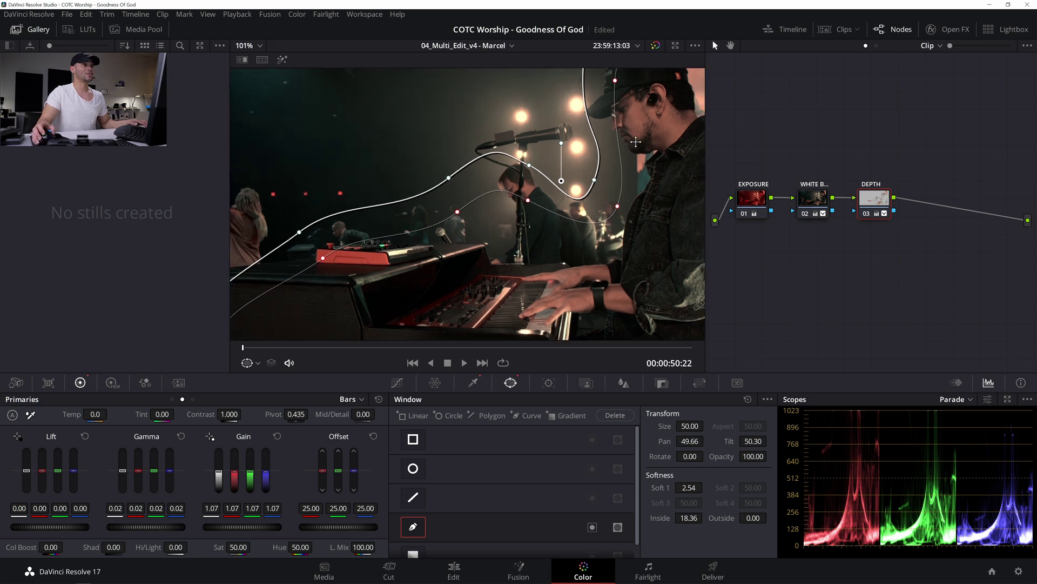
pyautogui.moveTo(636, 142); pyautogui.dragTo(594, 157)
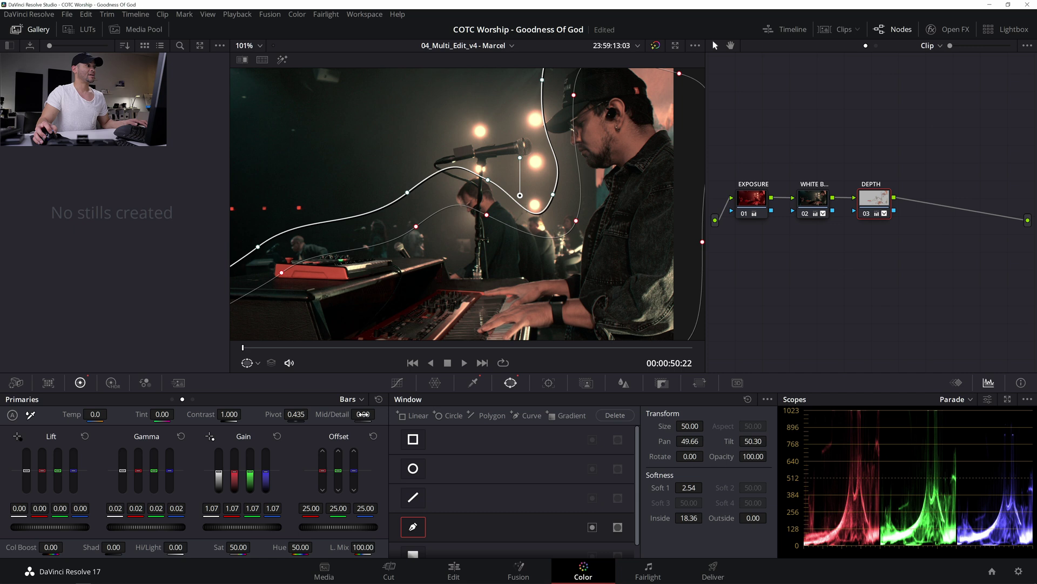
pyautogui.moveTo(362, 414); pyautogui.dragTo(349, 414)
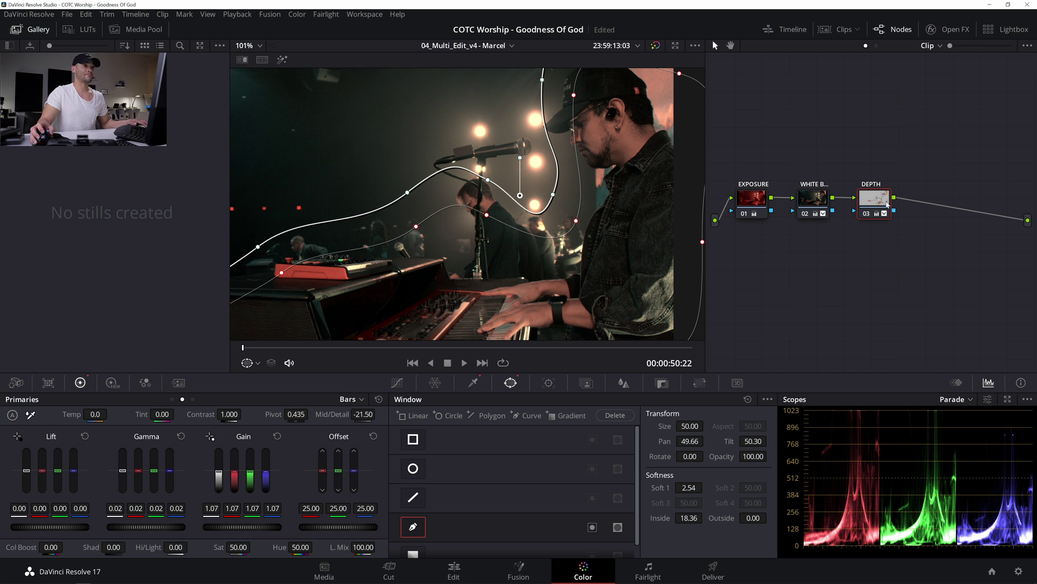
# - Hide the window outline and toggle the DEPTH node off and on repeatedly to compare the image with and without it
pyautogui.hotkey('ctrl', 'd')
pyautogui.hotkey('ctrl', 'd')
pyautogui.click(397, 382)
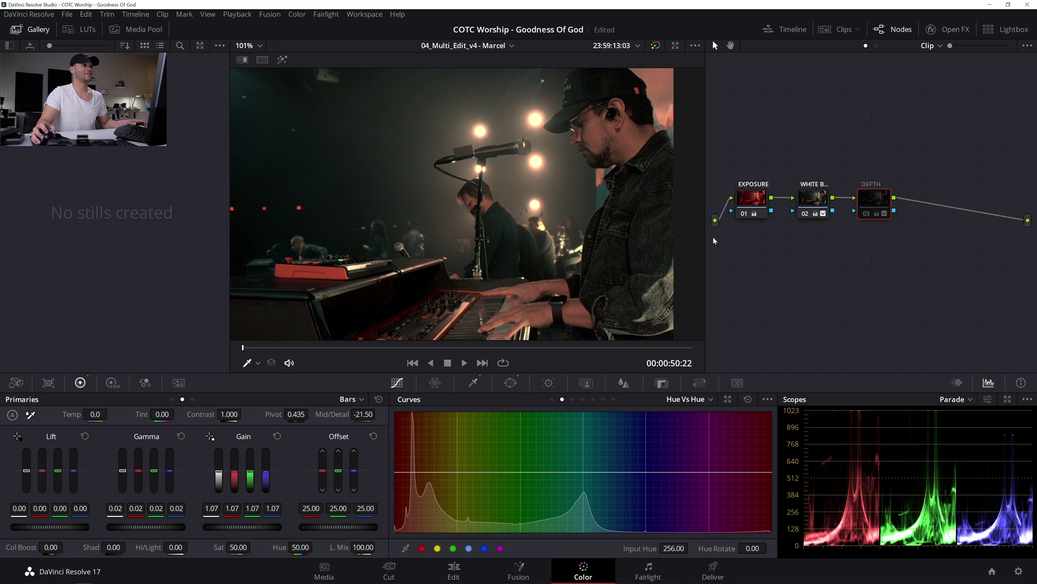
pyautogui.scroll(-2, 623, 207)
pyautogui.hotkey('ctrl', 'd')
pyautogui.hotkey('ctrl', 'd')
pyautogui.hotkey('ctrl', 'd')
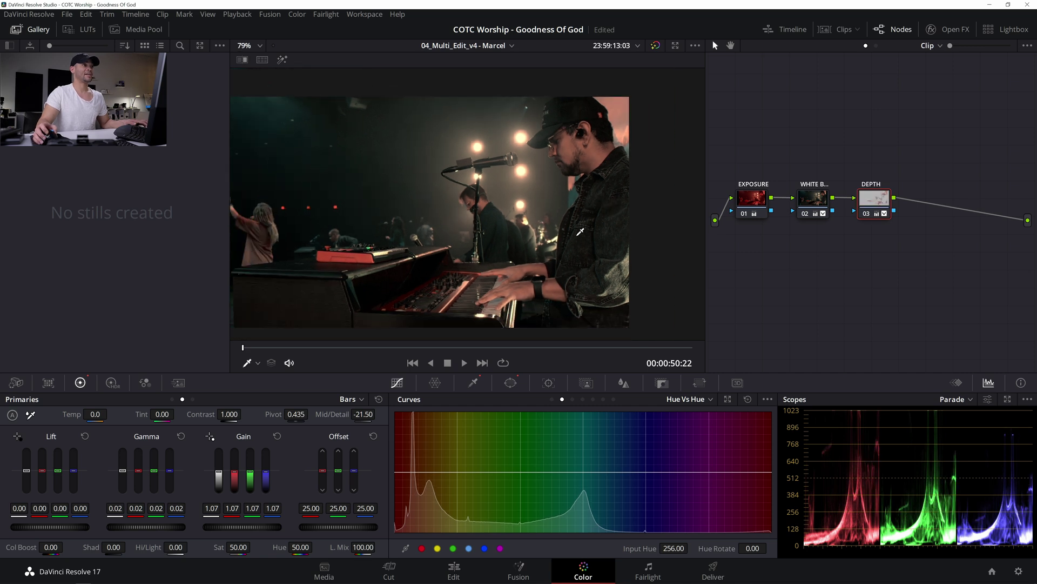
pyautogui.hotkey('ctrl', 'd')
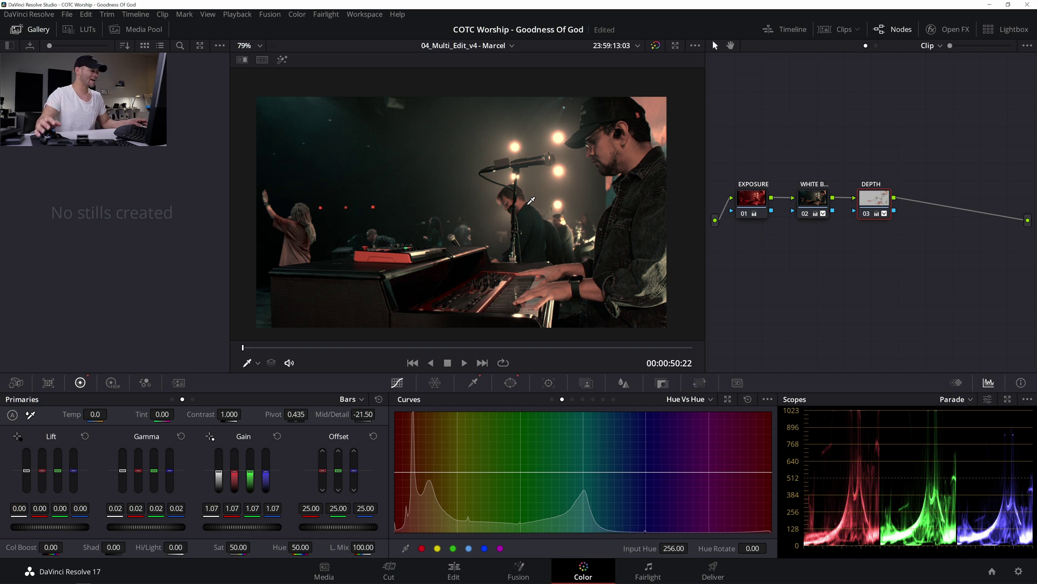
# - Add a new serial node after the DEPTH node
pyautogui.hotkey('alt', 's')
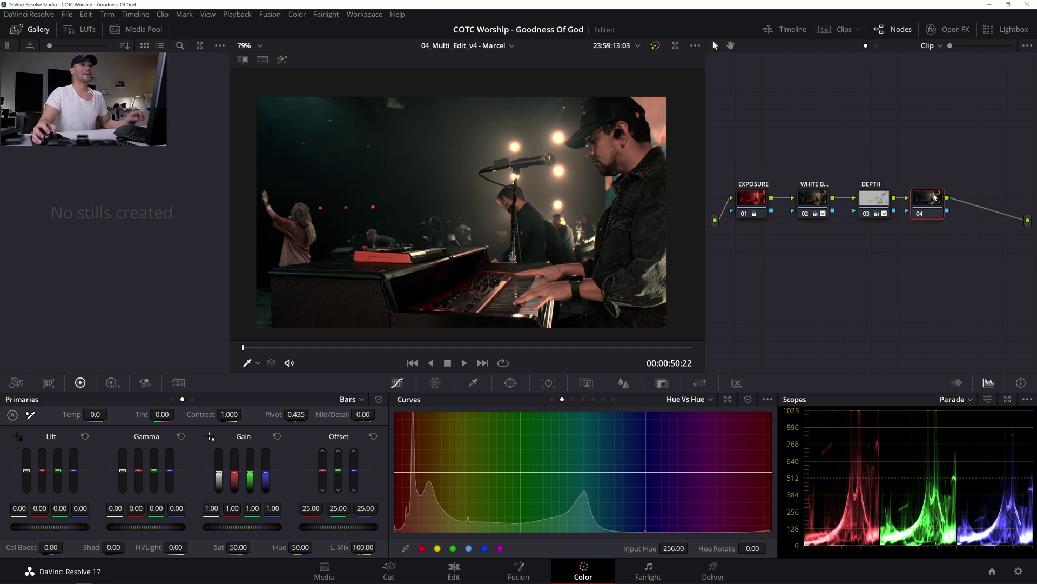
# - Label the new fourth node DEPTH
pyautogui.rightClick(929, 197)
pyautogui.click(963, 221)
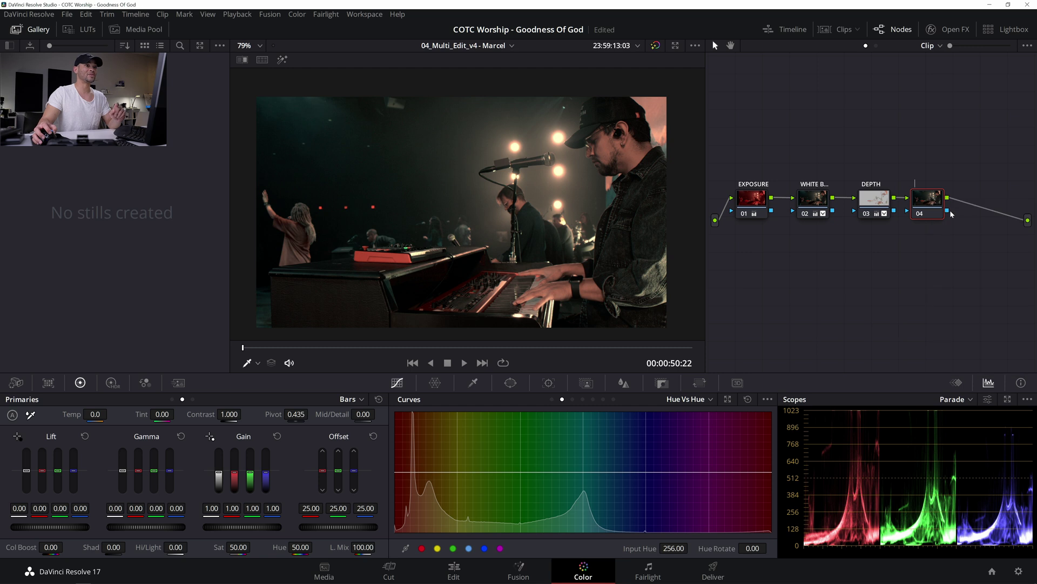
pyautogui.write('D')
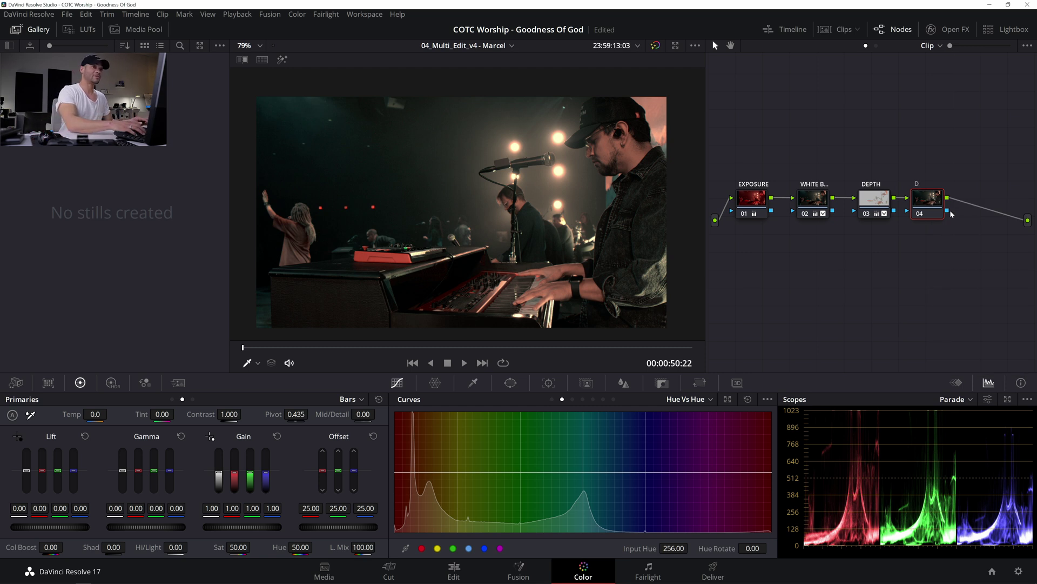
pyautogui.write('EPTH')
pyautogui.press('Return')
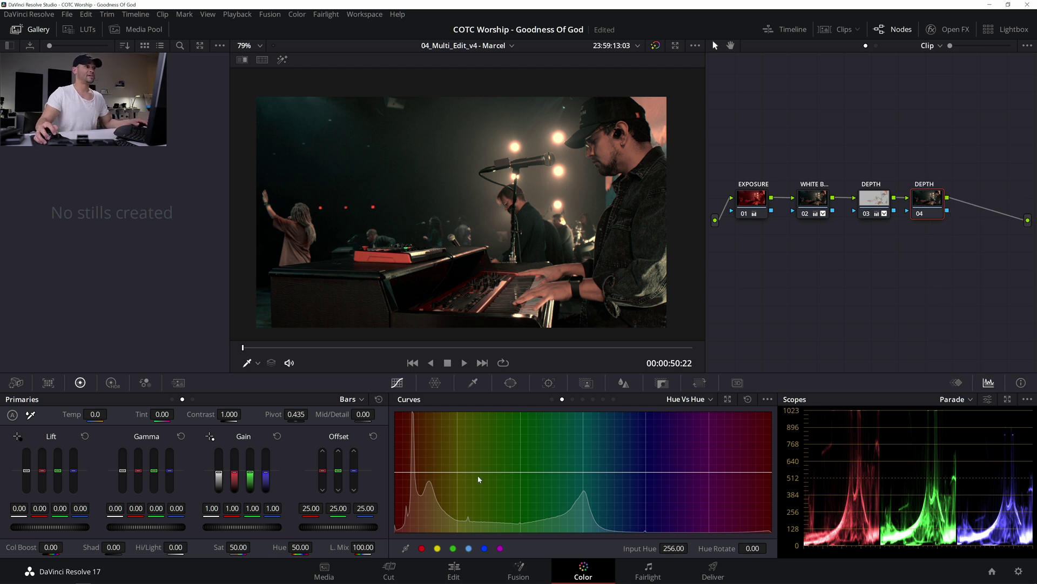
# - Isolate the brightest image areas on node 04 with an HSL qualifier, using Luminance Low 58.6 and L. Soft about 2.6
pyautogui.click(475, 384)
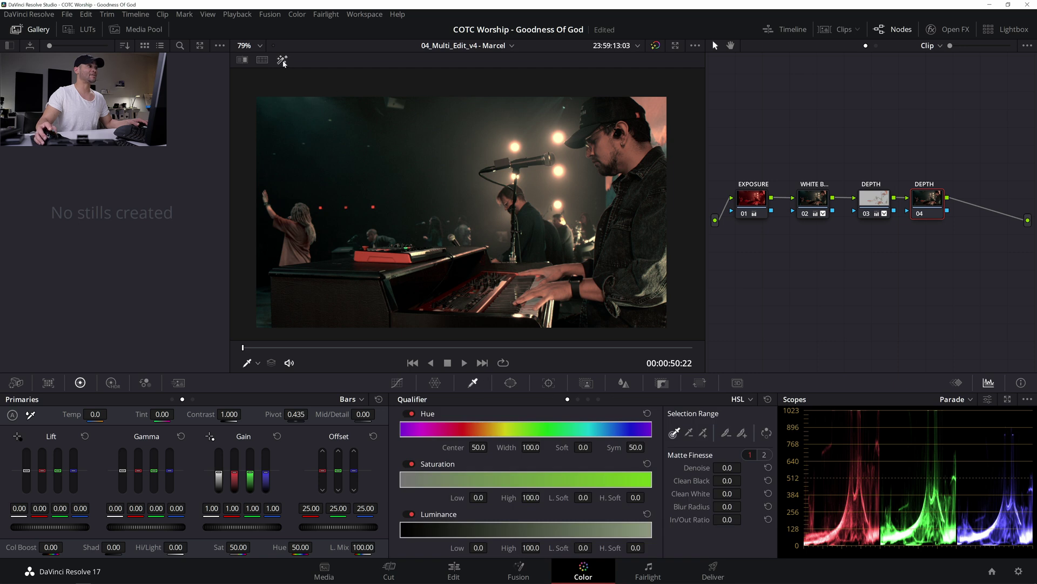
pyautogui.moveTo(475, 546); pyautogui.dragTo(490, 548)
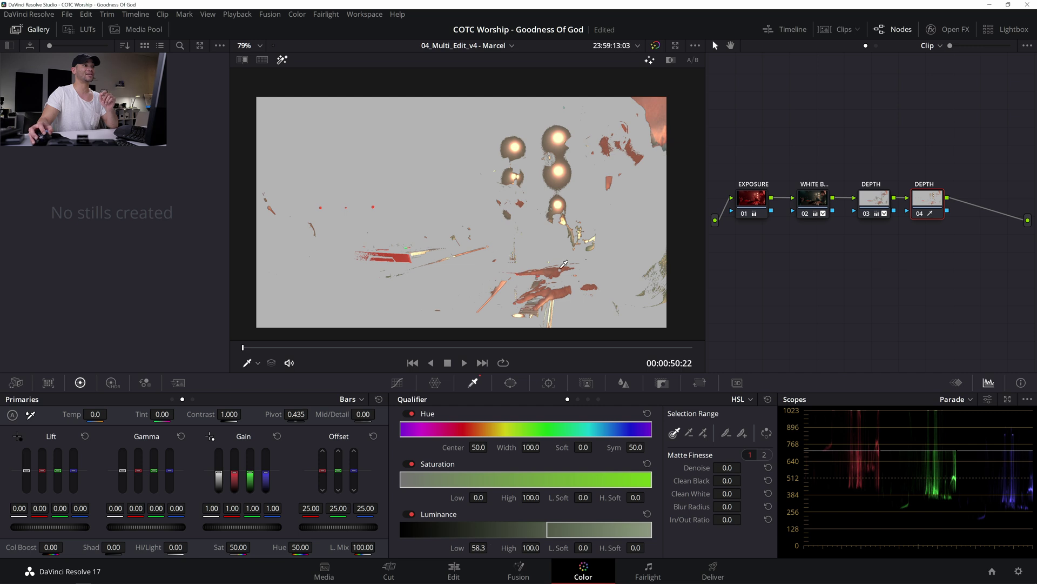
pyautogui.moveTo(491, 548); pyautogui.dragTo(491, 547)
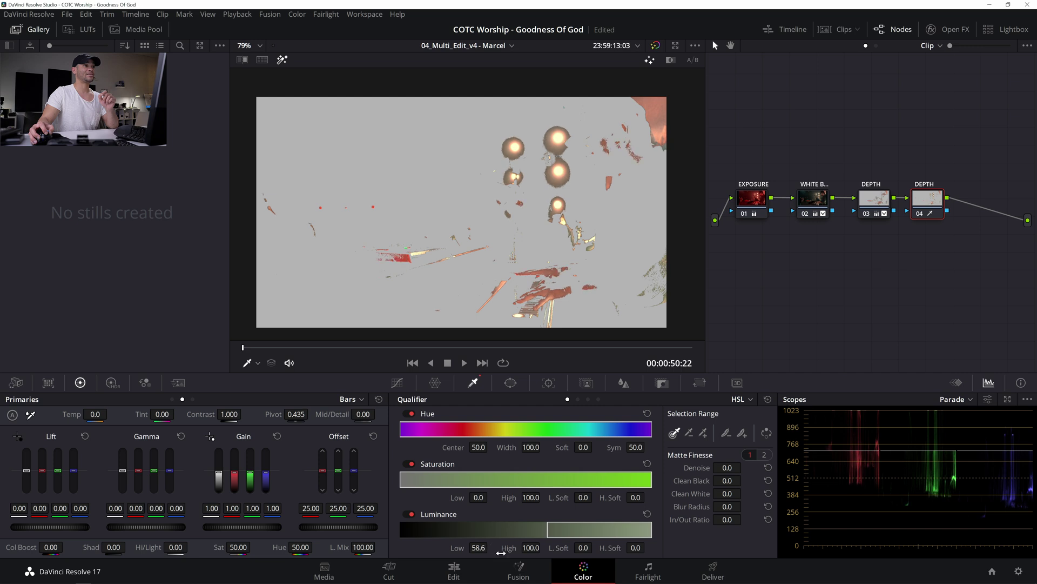
pyautogui.moveTo(583, 548); pyautogui.dragTo(596, 547)
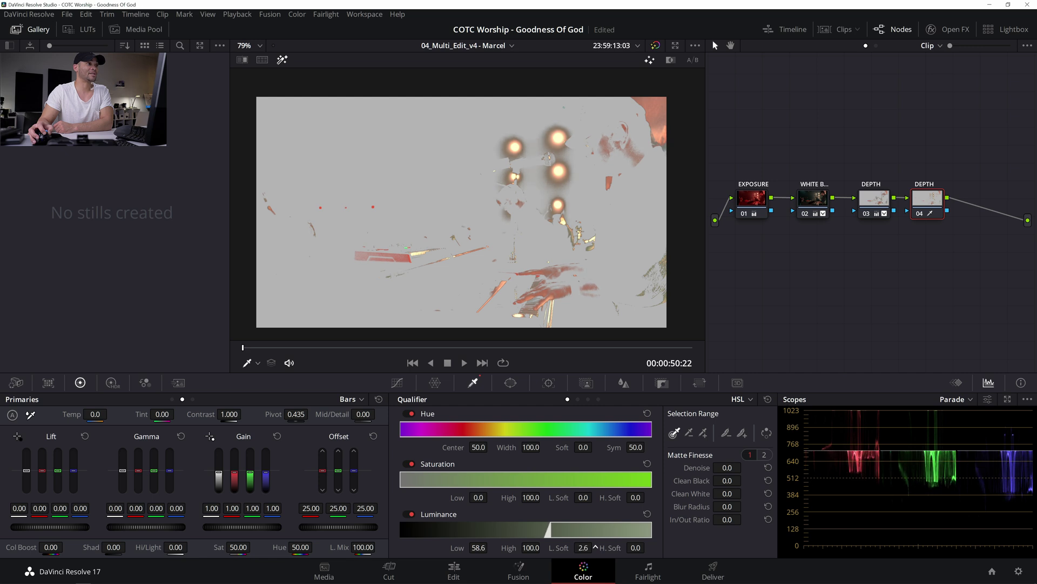
# - Refine the highlight key with Denoise 1.3, Blur Radius 2.3 and Luminance L. Soft 2.7, and return to the full image
pyautogui.moveTo(730, 468); pyautogui.dragTo(744, 467)
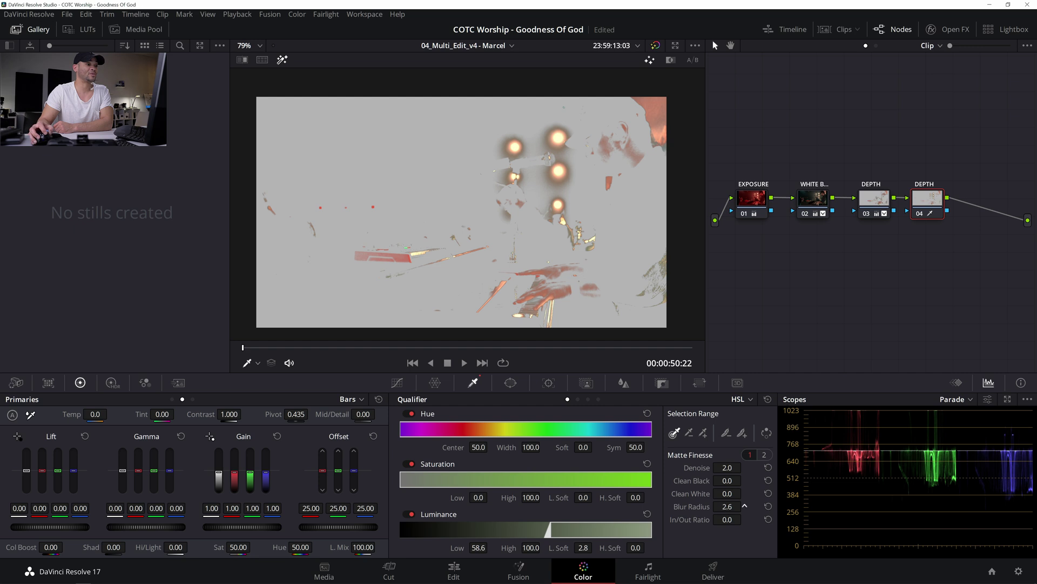
pyautogui.moveTo(744, 467); pyautogui.dragTo(749, 467)
pyautogui.moveTo(584, 547)
pyautogui.mouseDown()
pyautogui.moveTo(595, 546)
pyautogui.moveTo(575, 547)
pyautogui.mouseUp()
pyautogui.moveTo(730, 468); pyautogui.dragTo(744, 467)
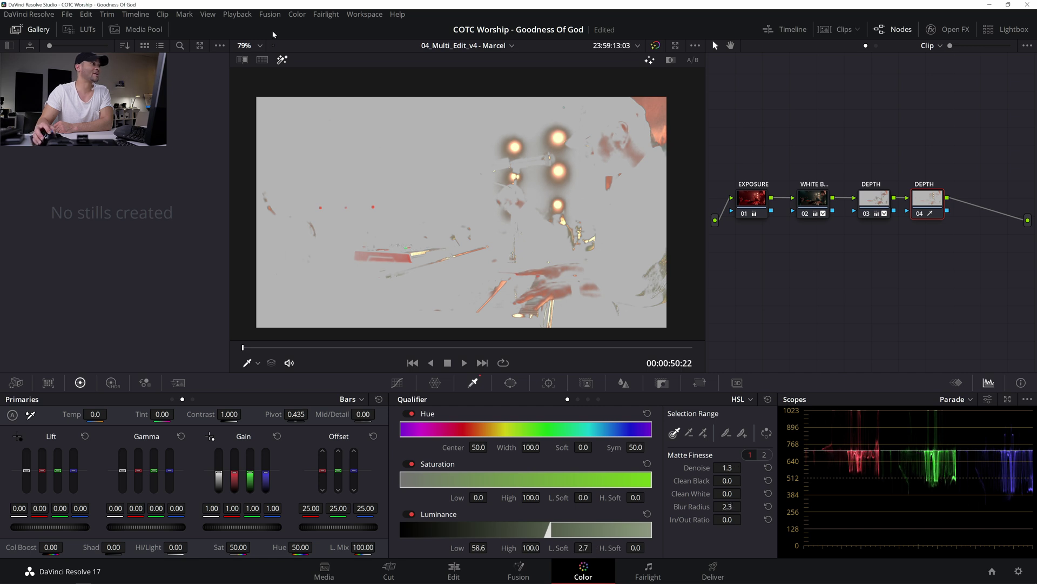
pyautogui.click(282, 61)
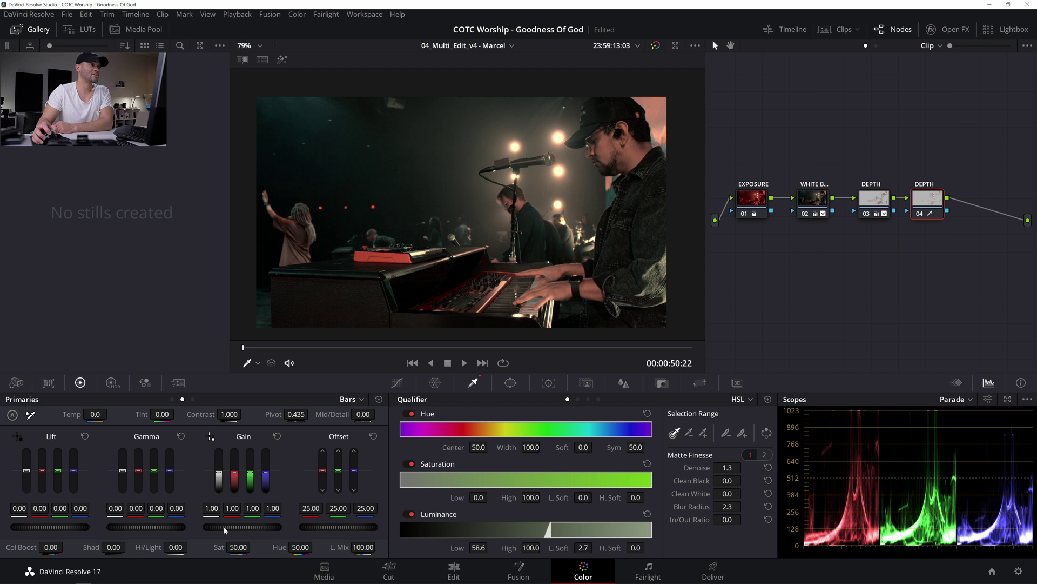
# - Set node 04's overall Gain to 1.19, Saturation to 44.80 and Mid/Detail to -14.00
pyautogui.moveTo(242, 526); pyautogui.dragTo(272, 527)
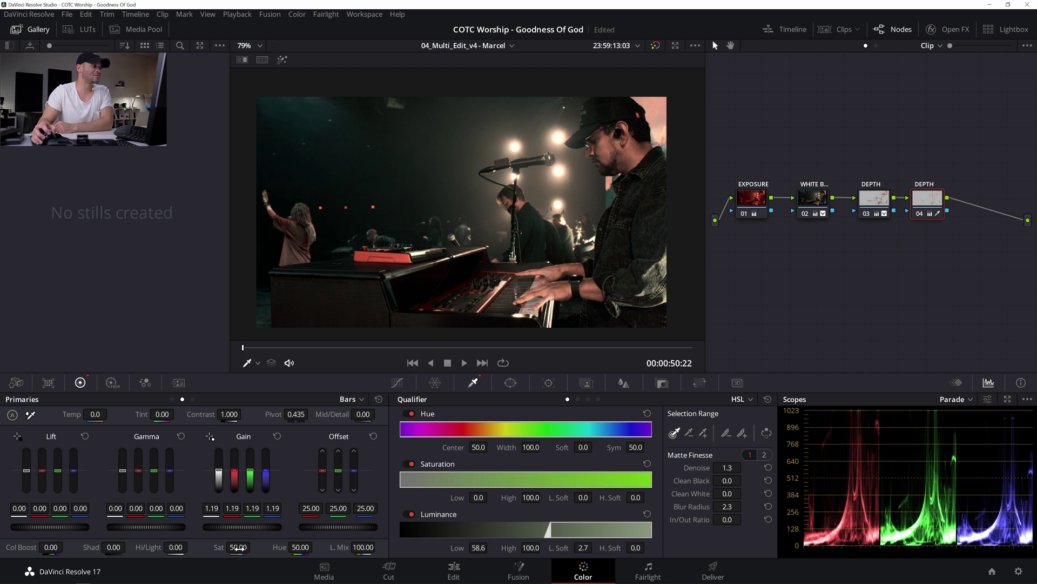
pyautogui.moveTo(238, 547); pyautogui.dragTo(230, 548)
pyautogui.moveTo(363, 414); pyautogui.dragTo(340, 414)
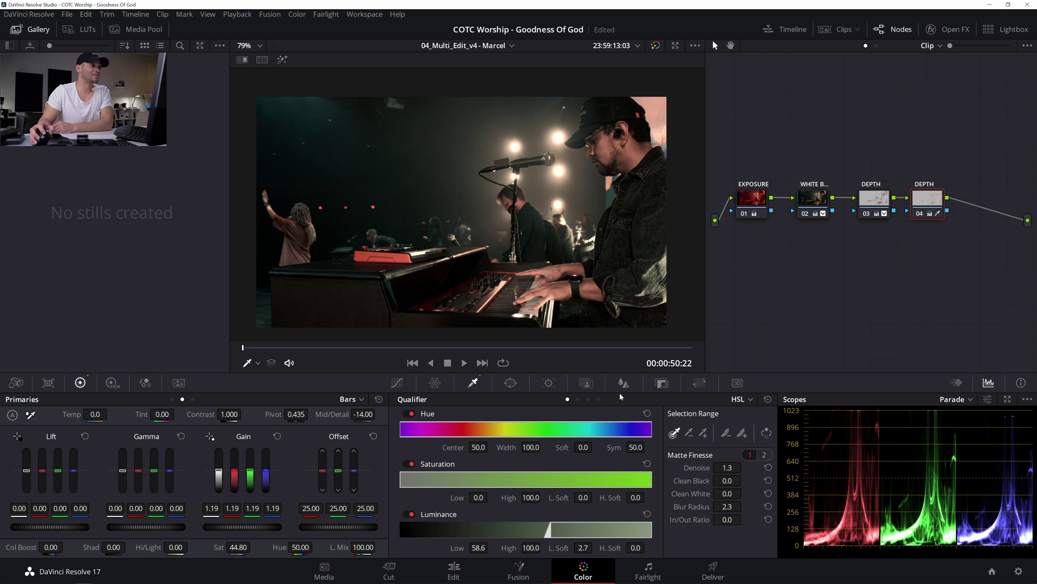
# - Reduce node 04's key output gain to 0.500
pyautogui.click(662, 383)
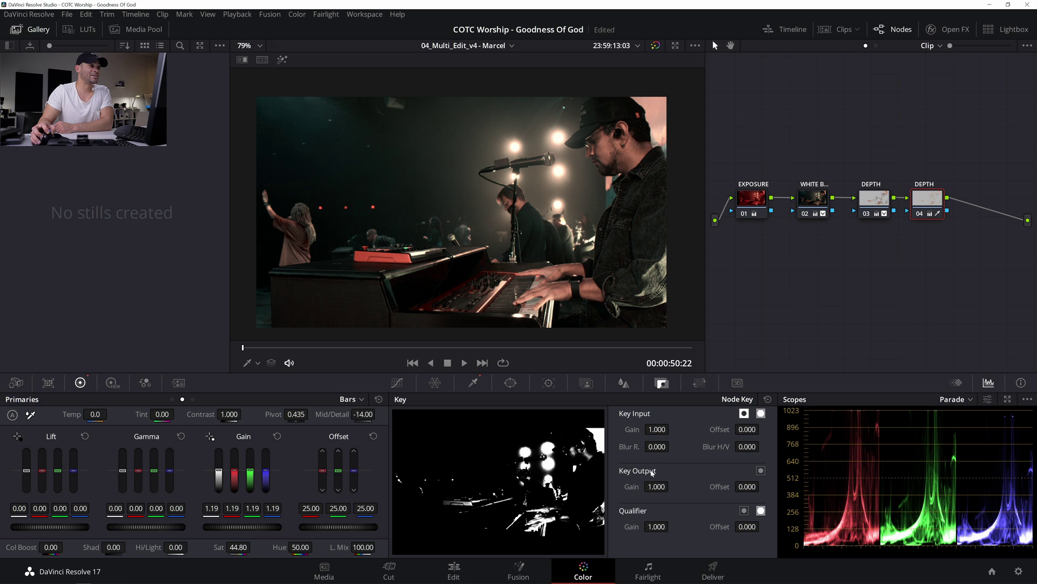
pyautogui.click(656, 486)
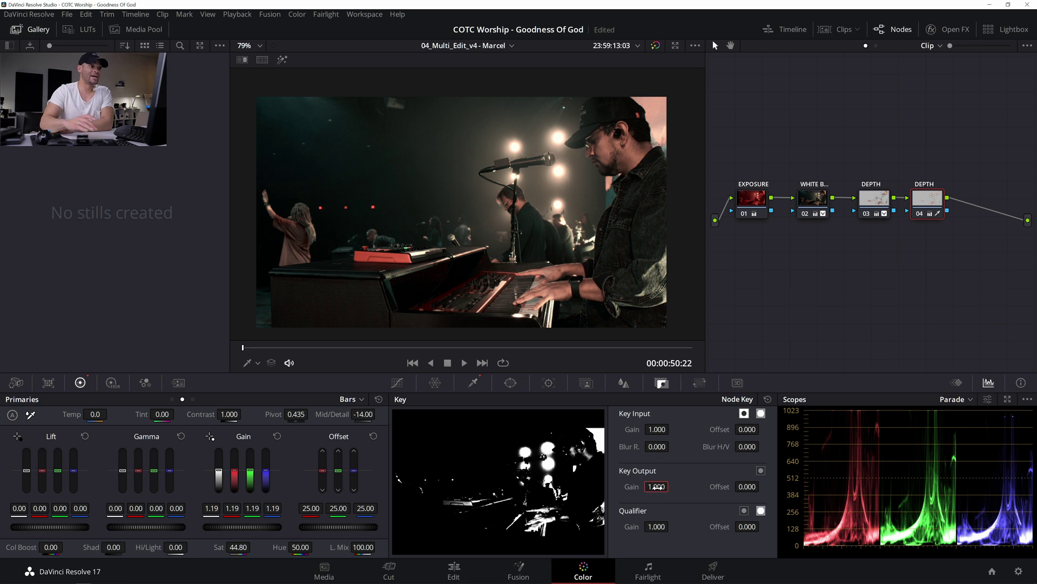
pyautogui.press('BackSpace')
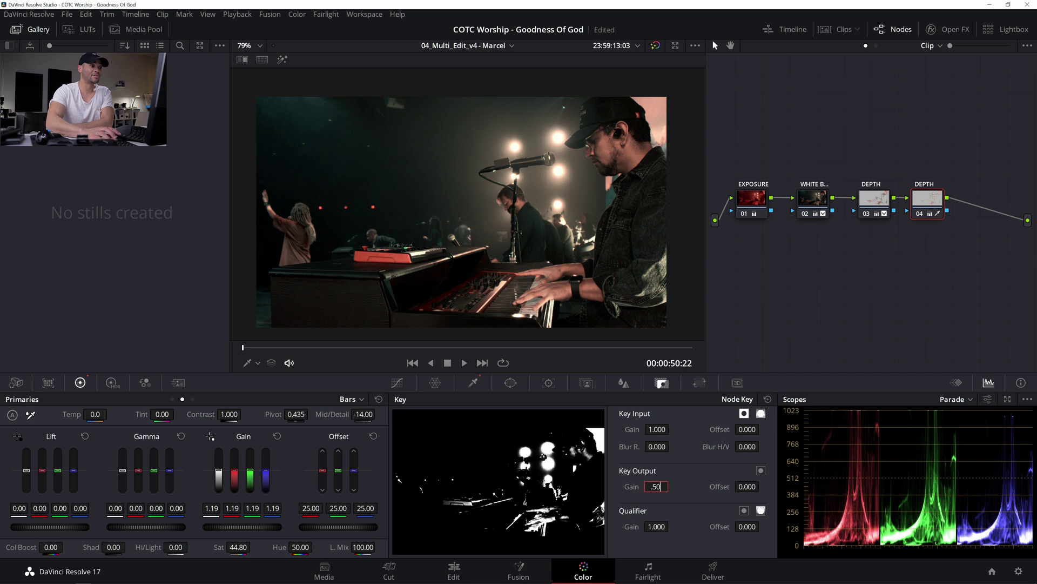
pyautogui.write('0.5')
pyautogui.press('Return')
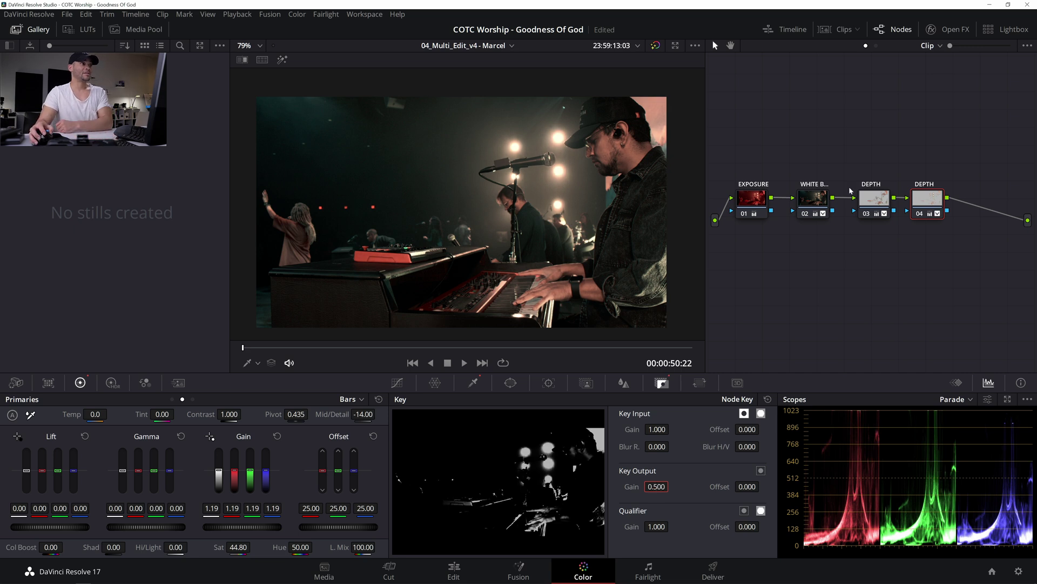
# - Toggle node 04 off and on repeatedly to compare the image with and without its highlight adjustment
pyautogui.click(923, 201)
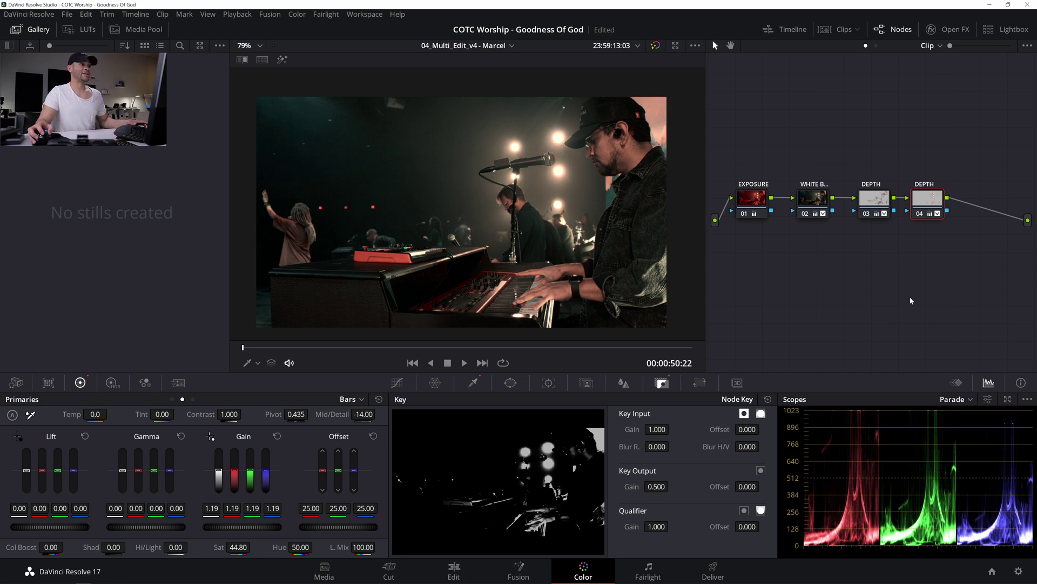
pyautogui.hotkey('ctrl', 'd')
pyautogui.hotkey('ctrl', 'd')
pyautogui.hotkey('ctrl', 'd')
pyautogui.hotkey('ctrl', 'd')
pyautogui.hotkey('ctrl', 'd')
pyautogui.hotkey('ctrl', 'd')
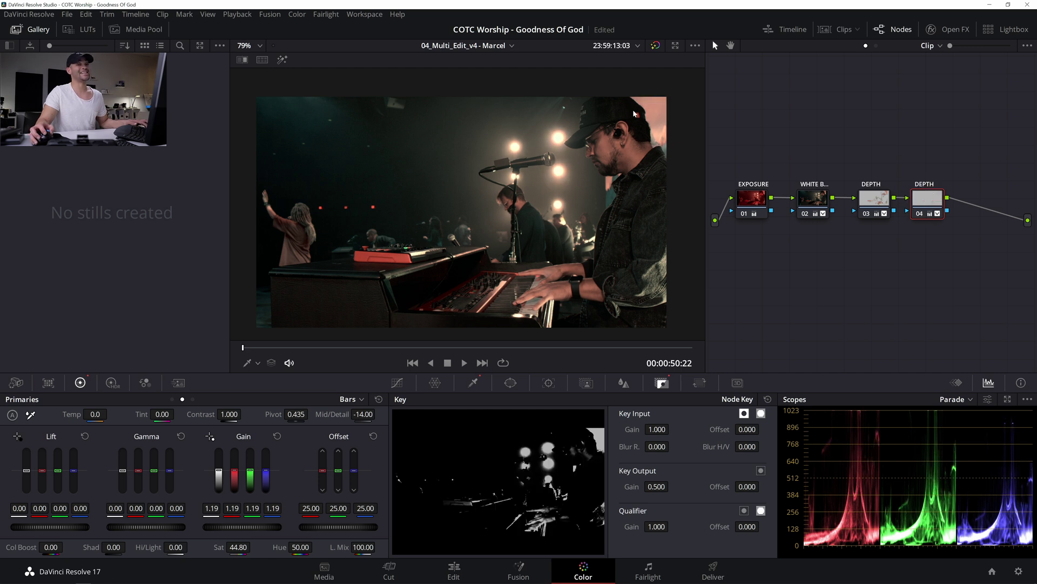
# - Bypass and restore all grades on clip 13 twice to compare the original shot with the corrected one
pyautogui.click(656, 46)
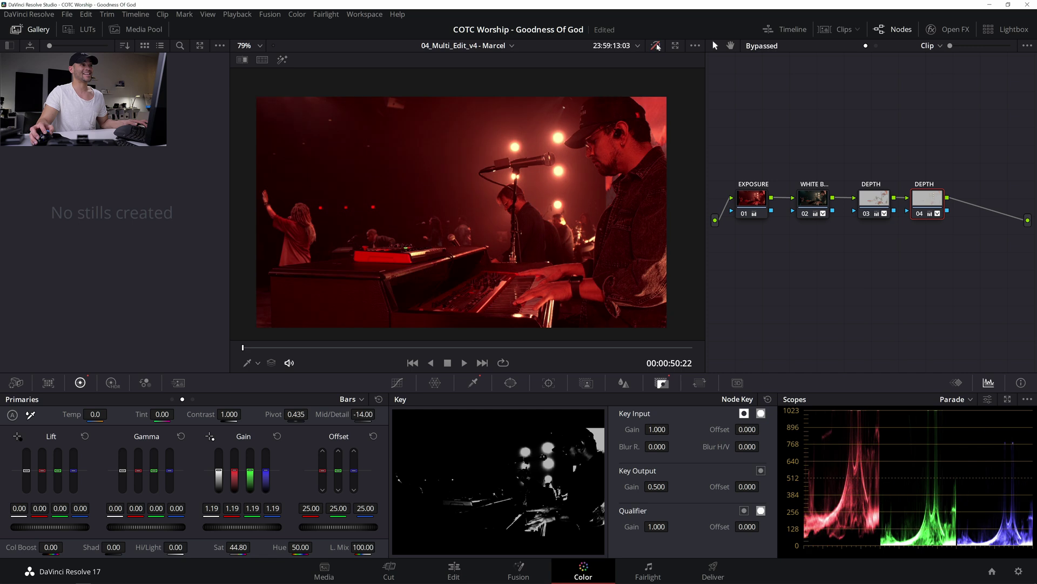
pyautogui.click(656, 46)
pyautogui.click(656, 46)
pyautogui.click(656, 46)
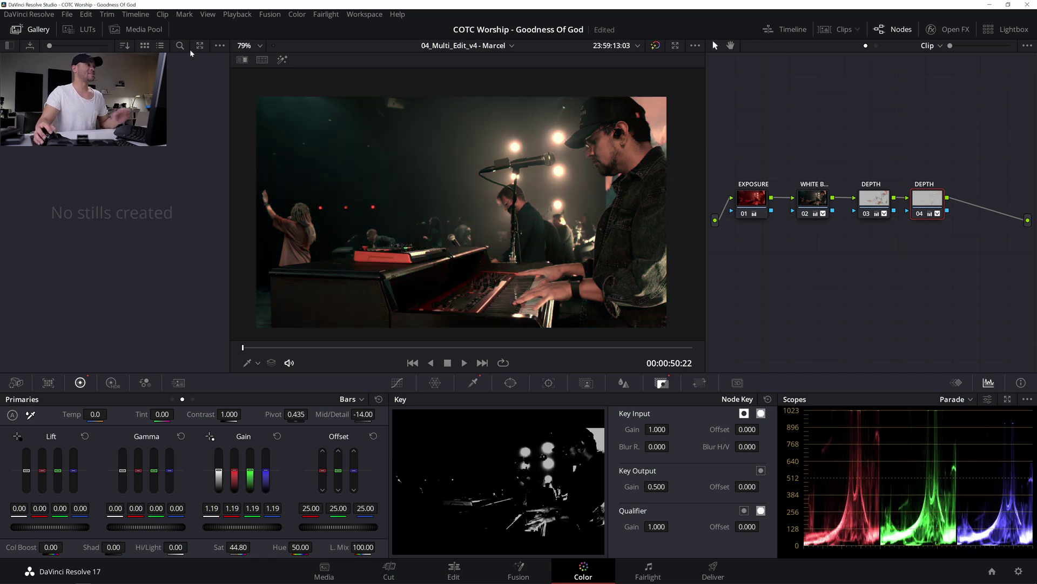
# - Show the clip thumbnails and play clips 12 and 16 to review their look as references
pyautogui.click(841, 31)
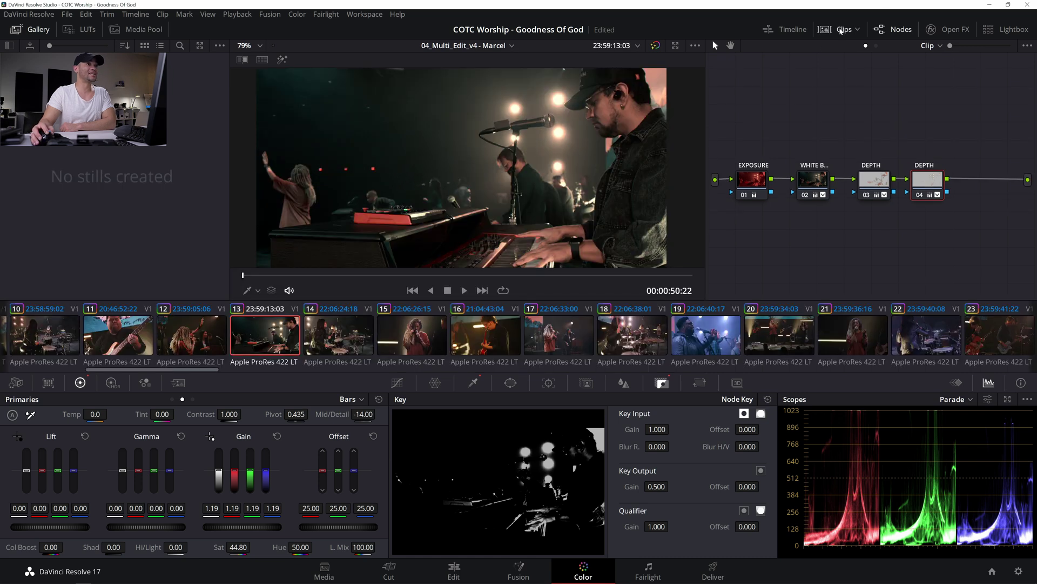
pyautogui.click(225, 345)
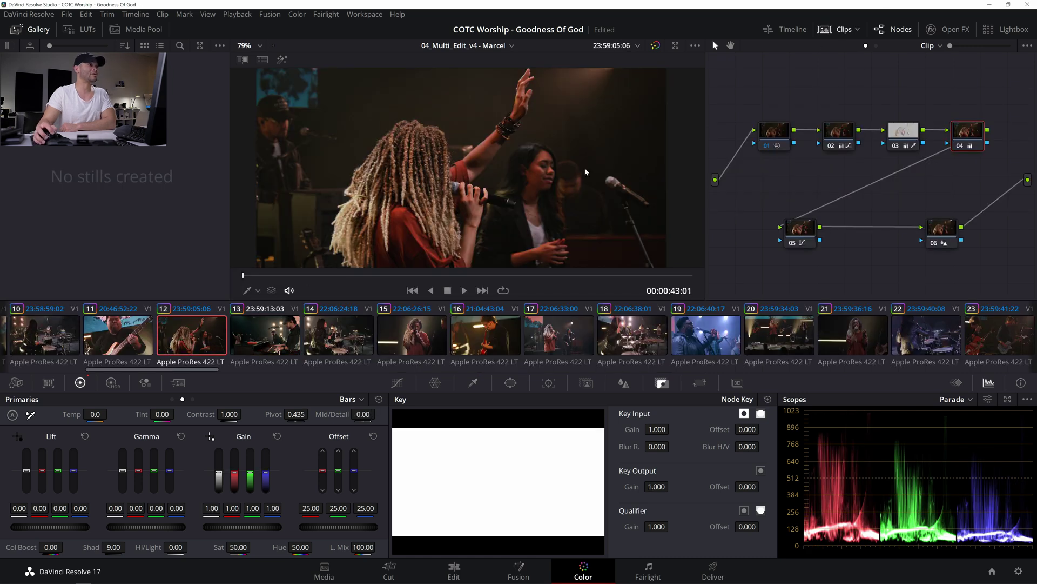
pyautogui.scroll(-3, 586, 171)
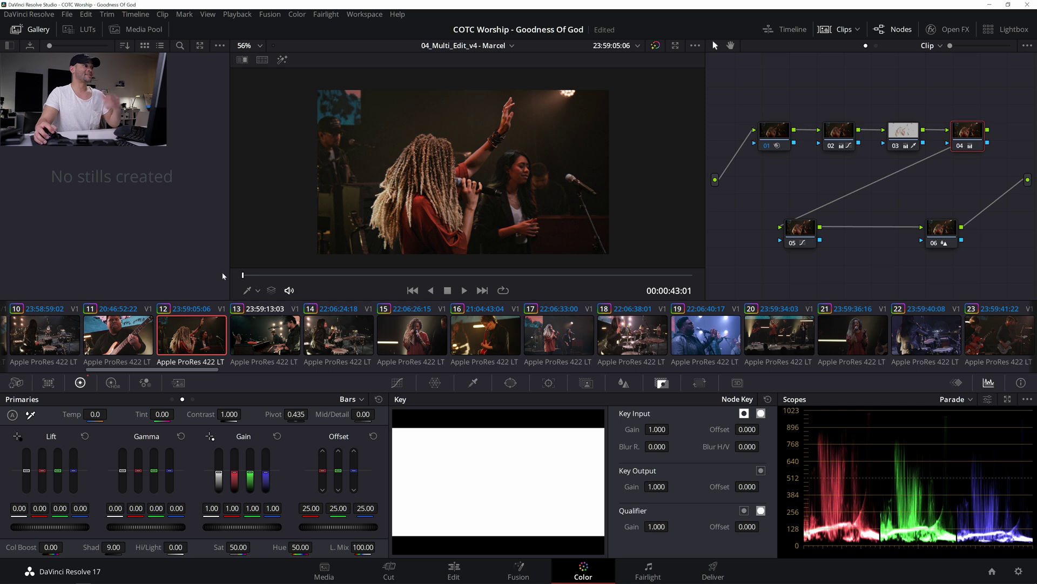
pyautogui.press('Up')
pyautogui.press('space')
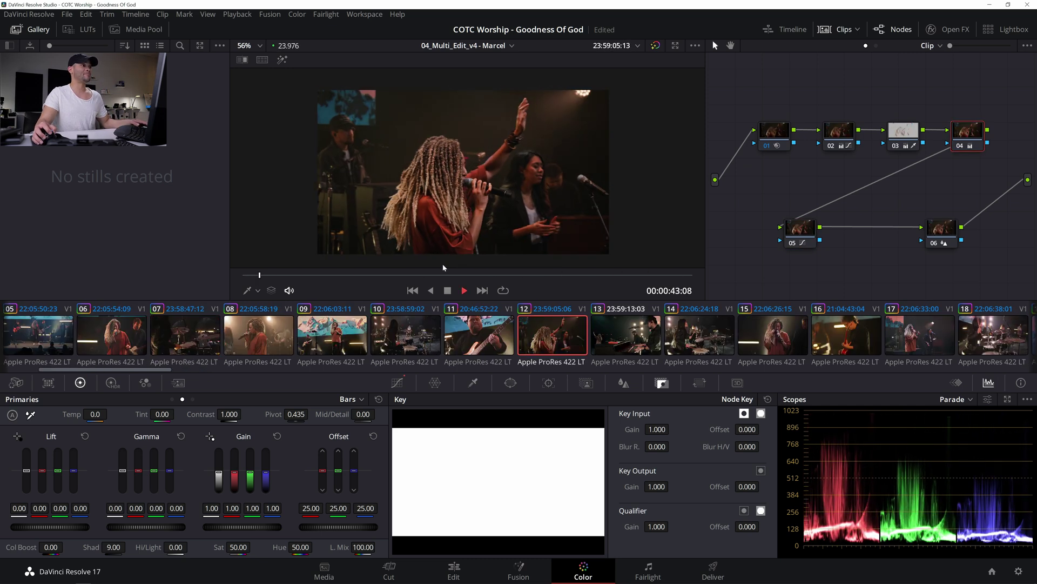
pyautogui.click(853, 346)
pyautogui.press('space')
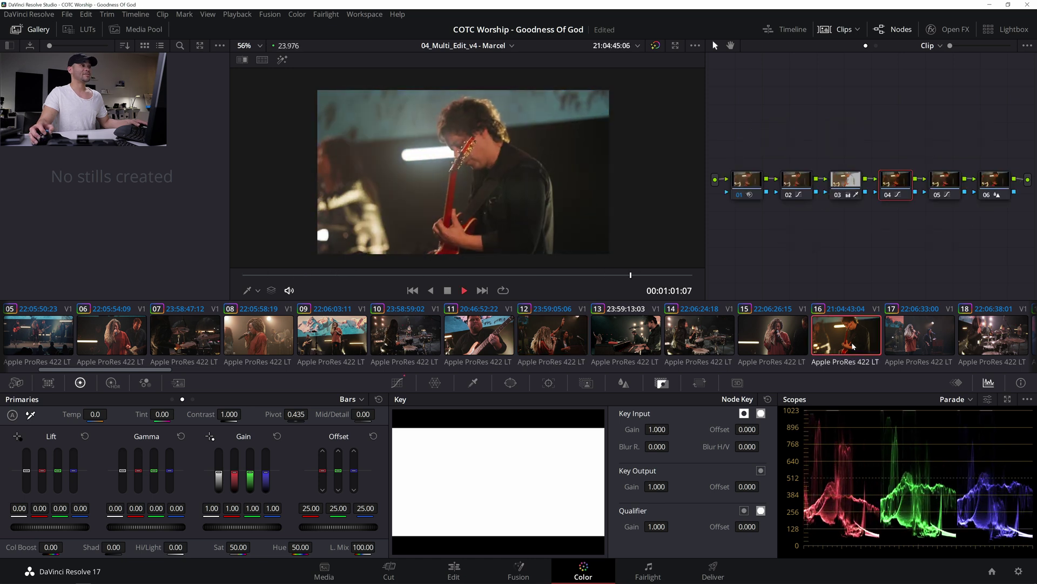
pyautogui.press('space')
# - Compare clip 13 with its neighbouring clips 12 and 14, ending on clip 13
pyautogui.click(261, 346)
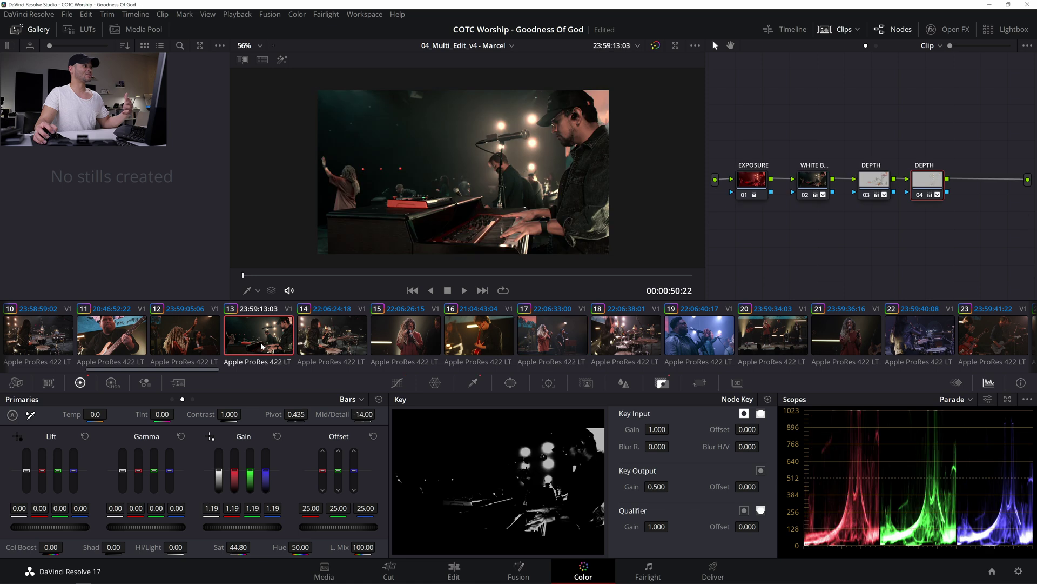
pyautogui.click(197, 345)
pyautogui.click(319, 346)
pyautogui.click(274, 347)
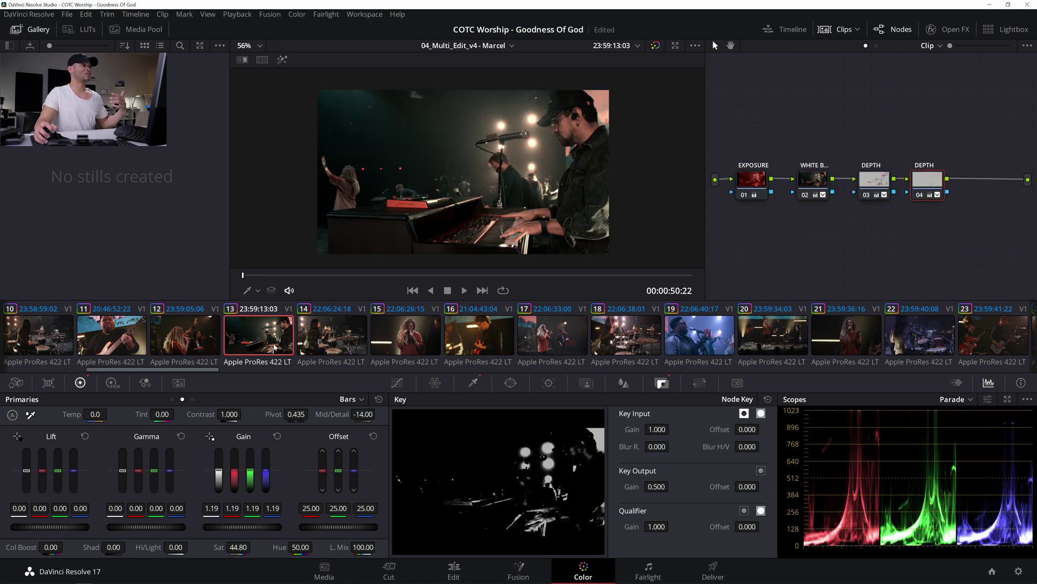
# - Compare clip 13 with and without its full grade, and check it once more against clip 12
pyautogui.click(655, 46)
pyautogui.click(655, 46)
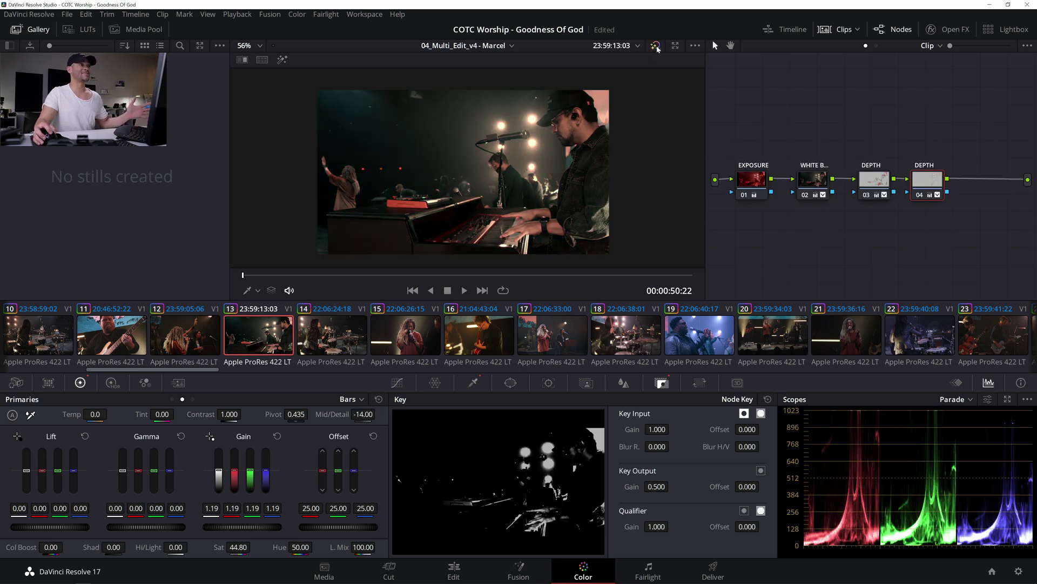
pyautogui.click(655, 46)
pyautogui.click(656, 47)
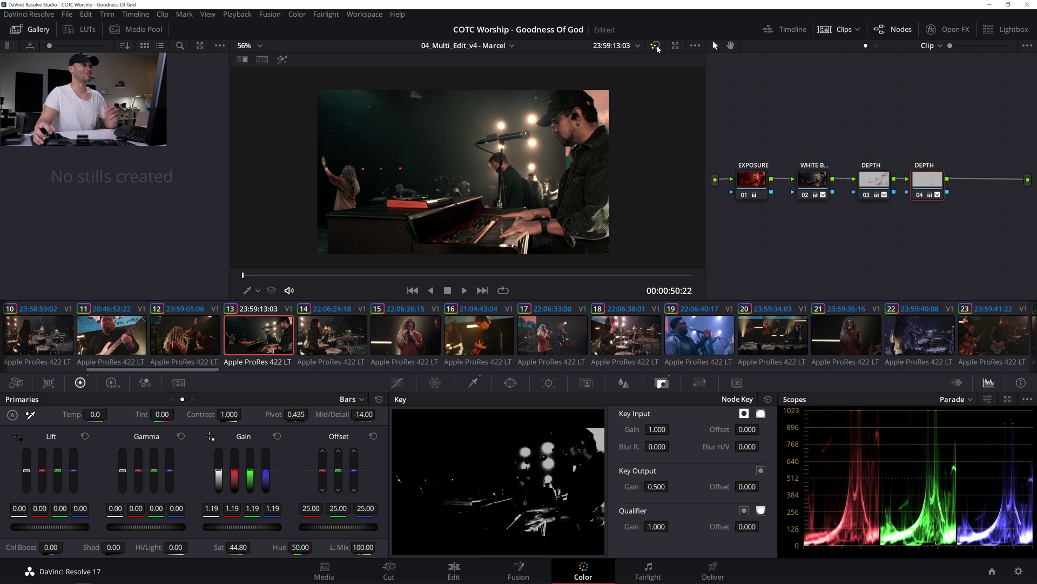
pyautogui.click(210, 338)
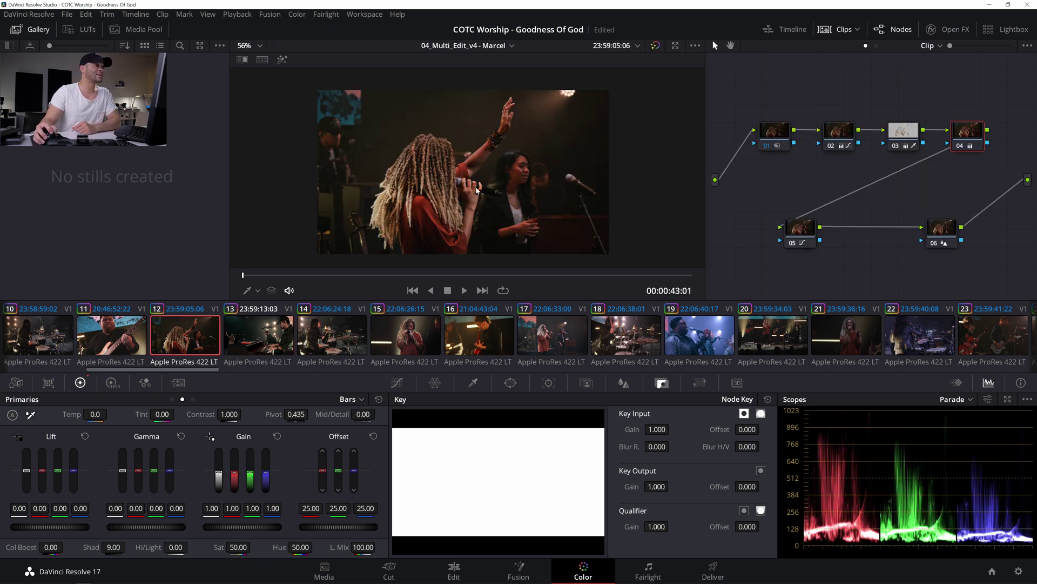
pyautogui.click(266, 335)
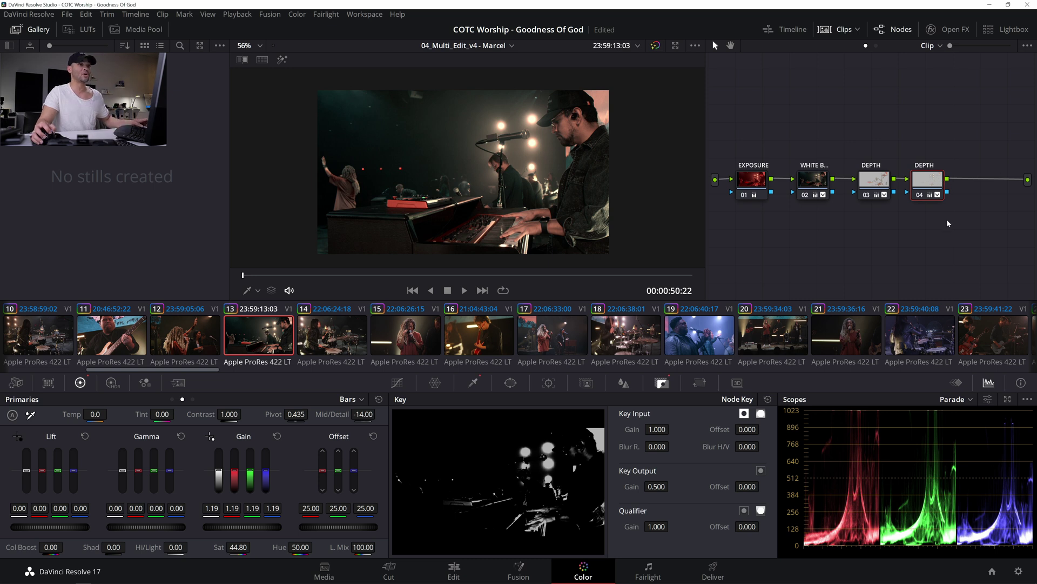
# - Add a serial node after the second DEPTH node on clip 13 and label it GRADE
pyautogui.hotkey('alt', 's')
pyautogui.rightClick(980, 196)
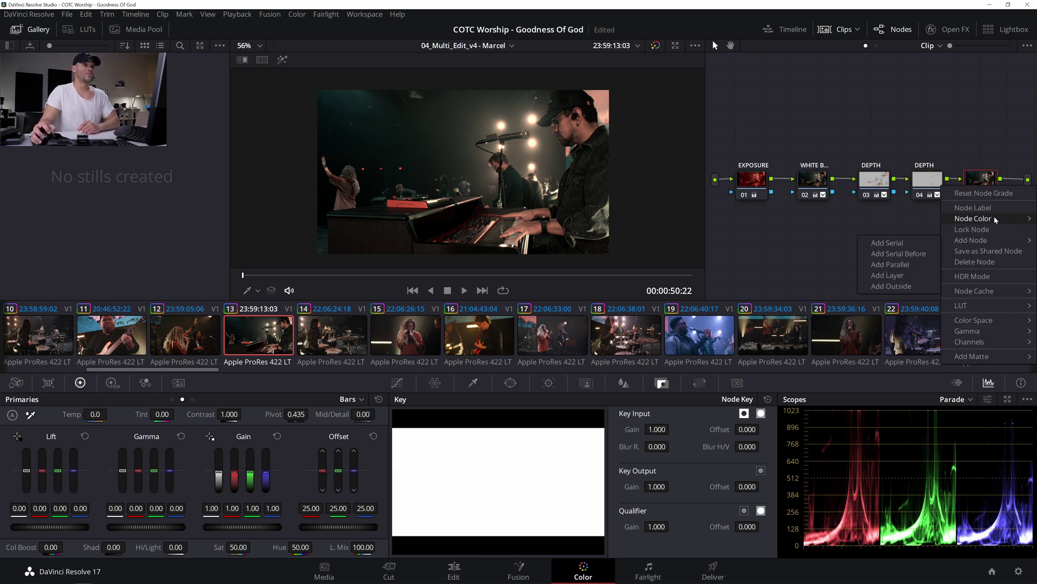
pyautogui.click(992, 208)
pyautogui.write('GRADE')
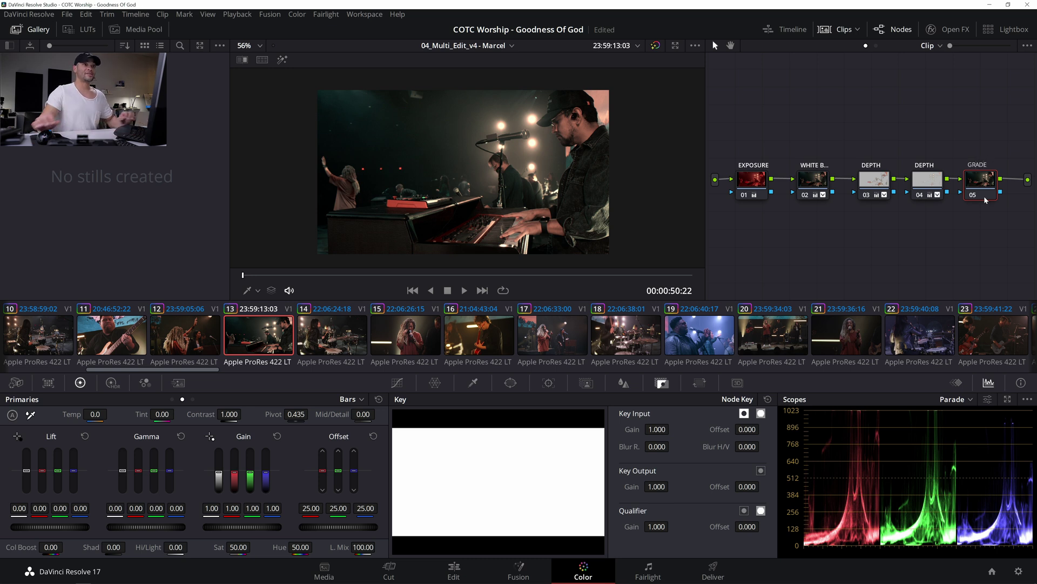
pyautogui.press('Return')
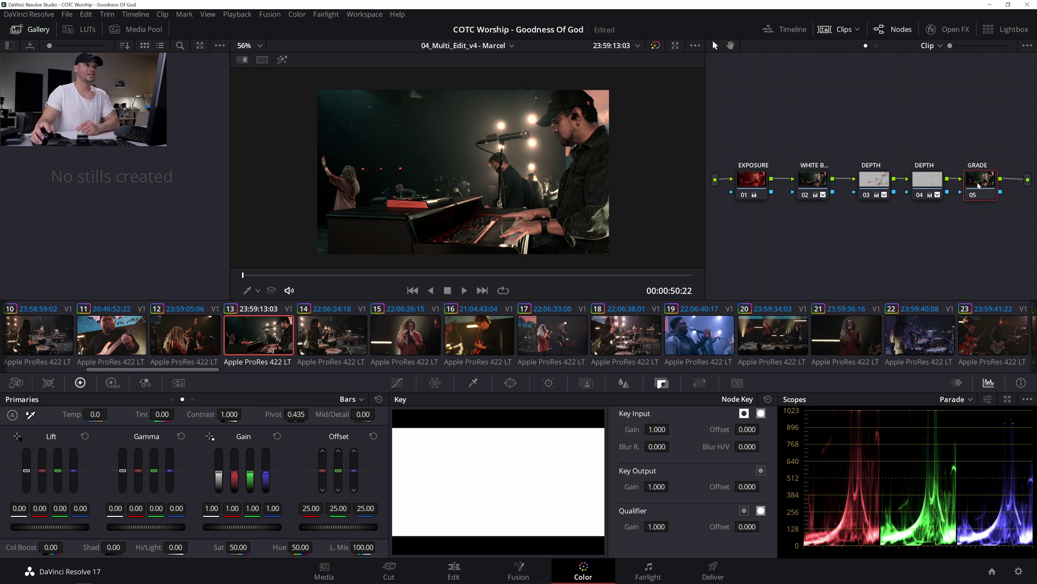
# - Try small colour balance shifts in the lift and gamma of the GRADE node with the primary wheels
pyautogui.click(359, 401)
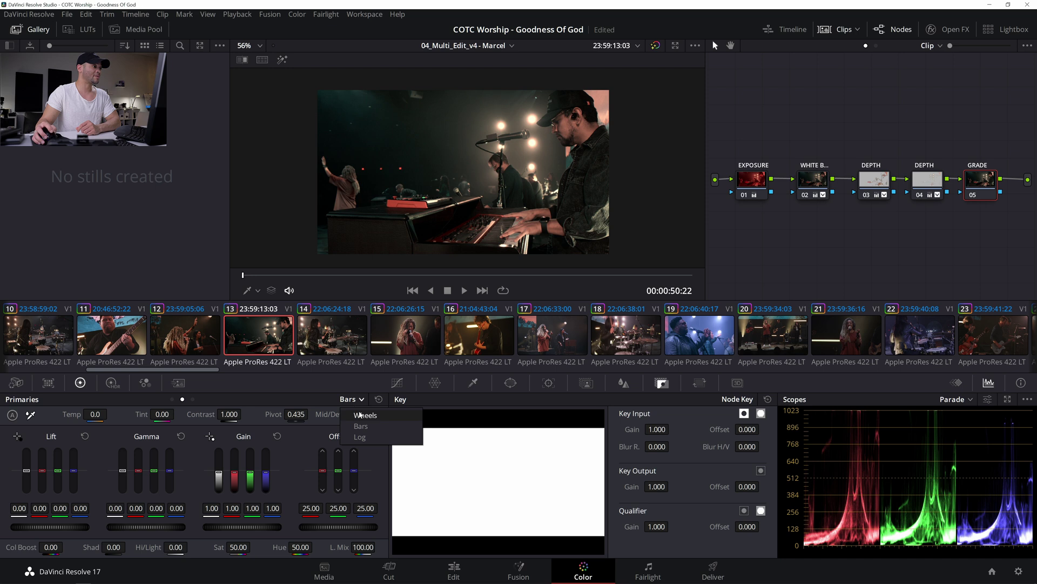
pyautogui.click(361, 414)
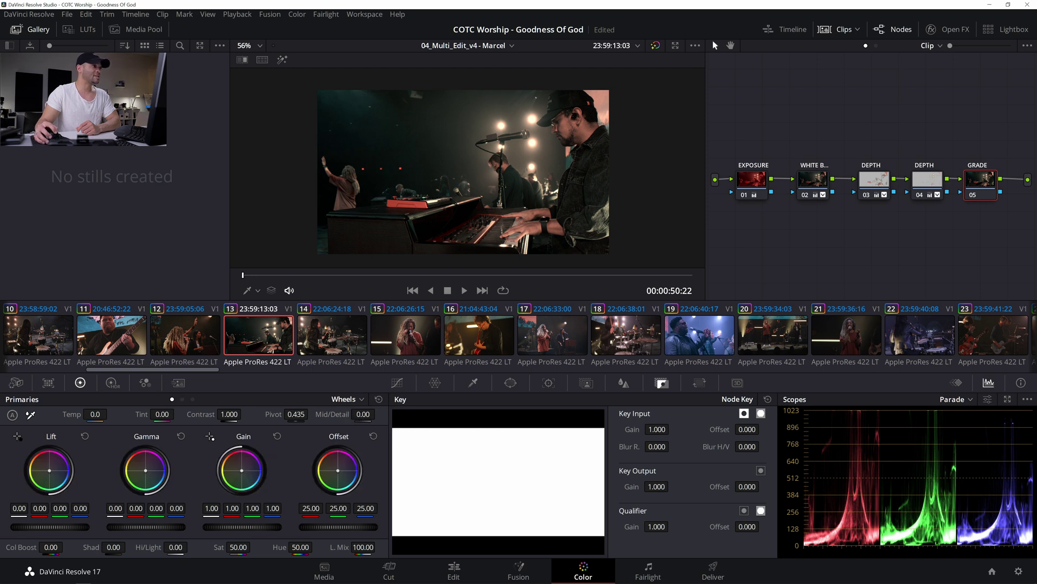
pyautogui.moveTo(49, 470); pyautogui.dragTo(50, 470)
pyautogui.doubleClick(49, 471)
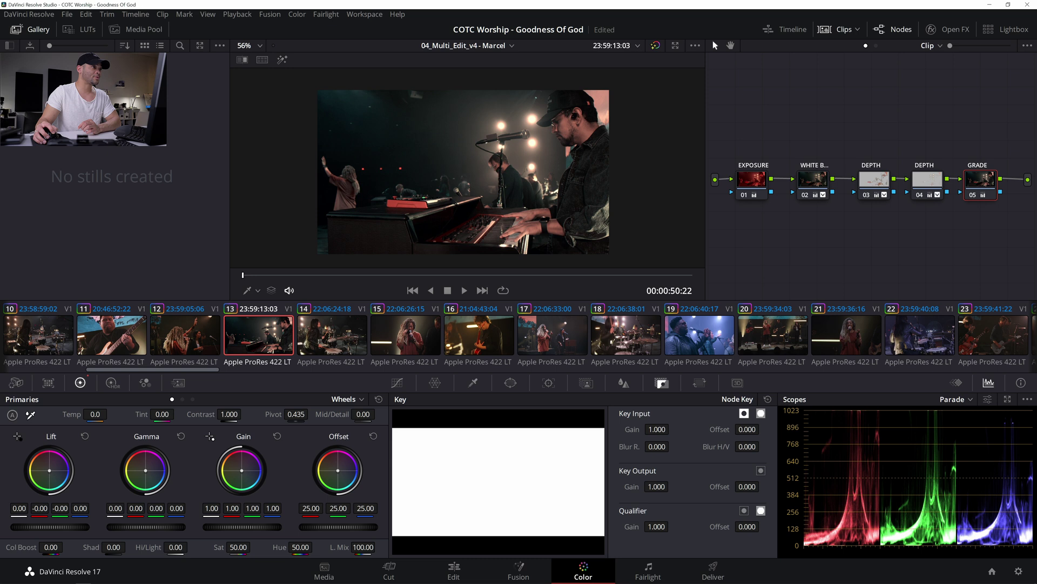
pyautogui.moveTo(145, 470); pyautogui.dragTo(145, 469)
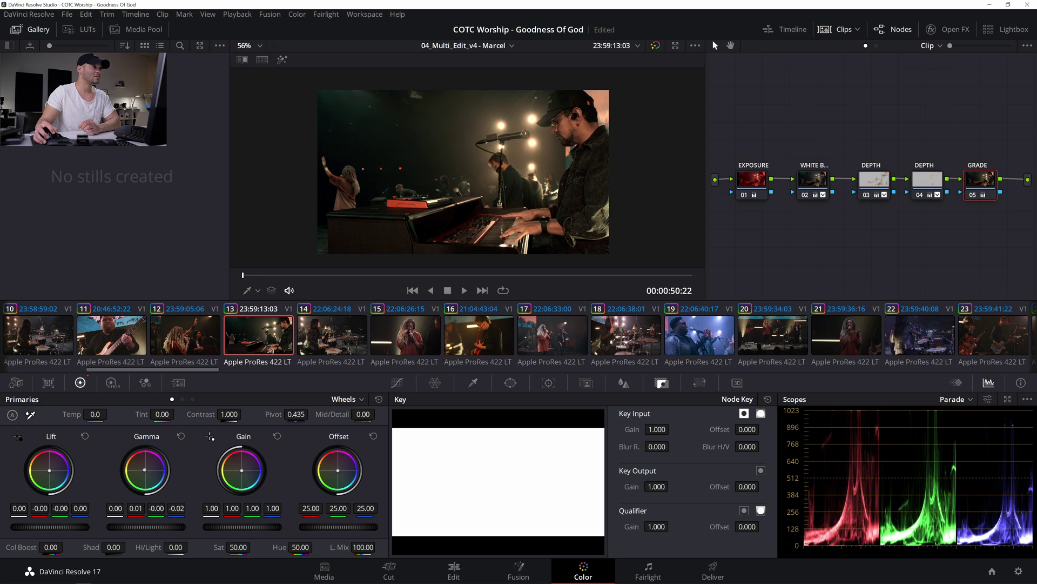
pyautogui.moveTo(144, 469); pyautogui.dragTo(146, 471)
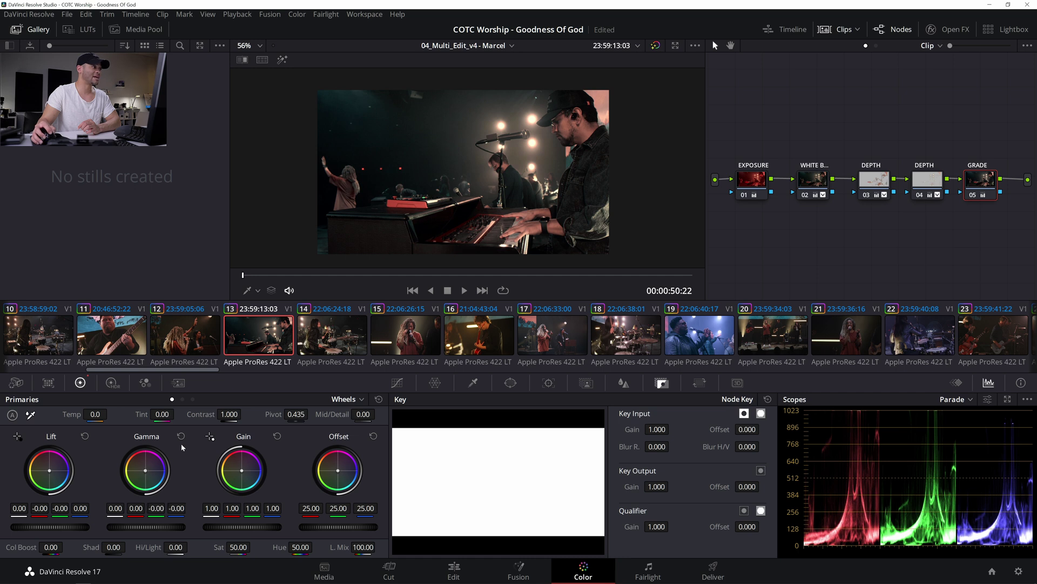
# - Warm the GRADE node with the Log wheels, setting midtones to 0.02, 0.00, -0.06 and highlights to 0.08, 0.00, -0.24
pyautogui.click(361, 399)
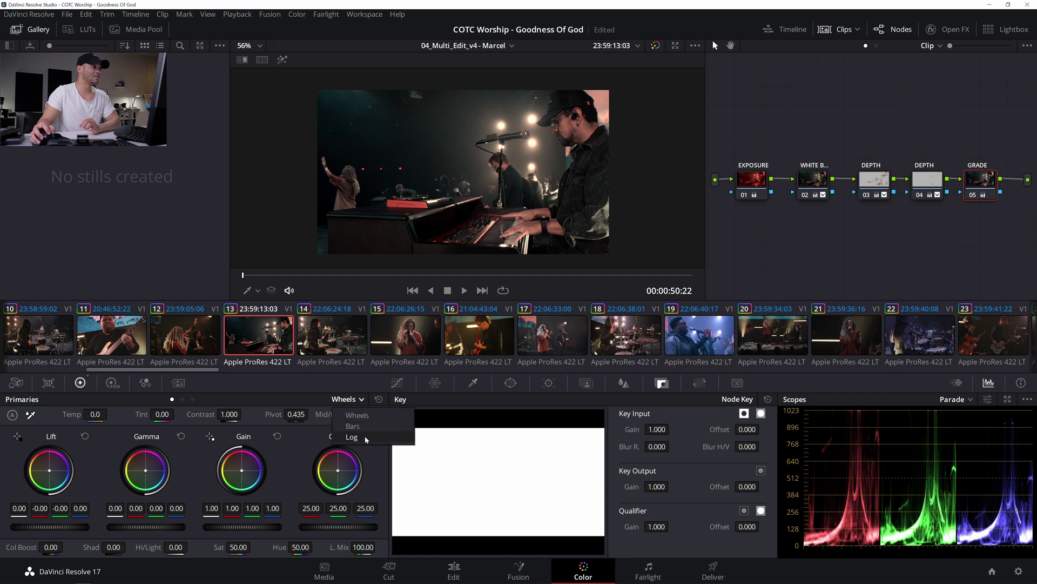
pyautogui.click(403, 439)
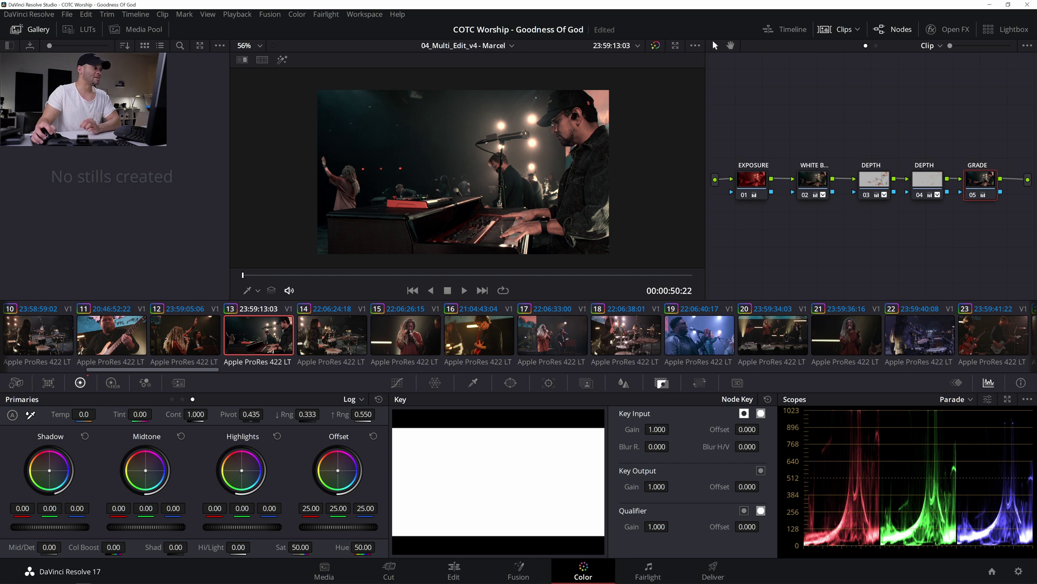
pyautogui.moveTo(146, 470); pyautogui.dragTo(145, 469)
pyautogui.moveTo(241, 473); pyautogui.dragTo(237, 468)
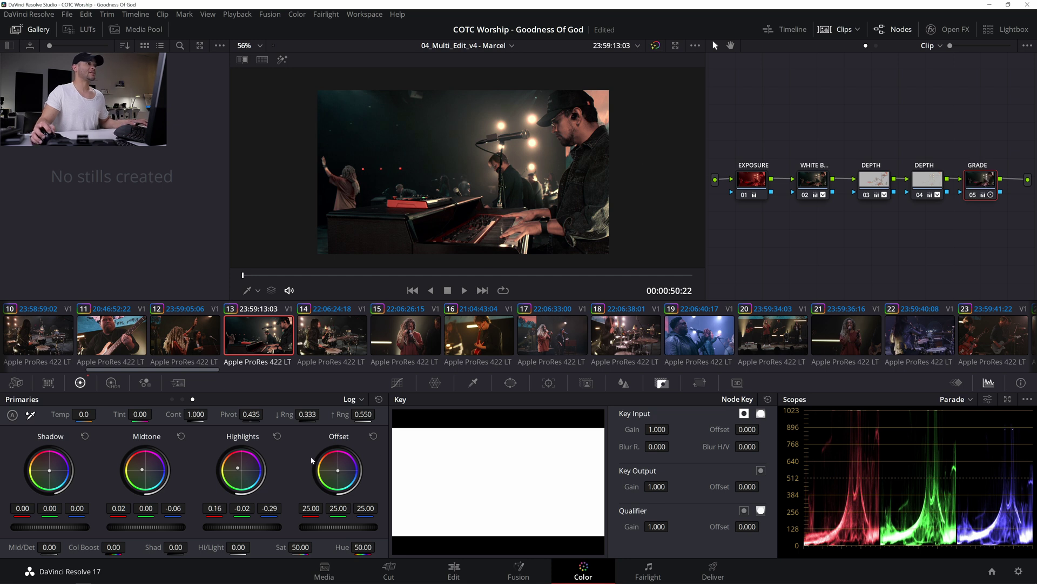
pyautogui.moveTo(237, 469); pyautogui.dragTo(237, 469)
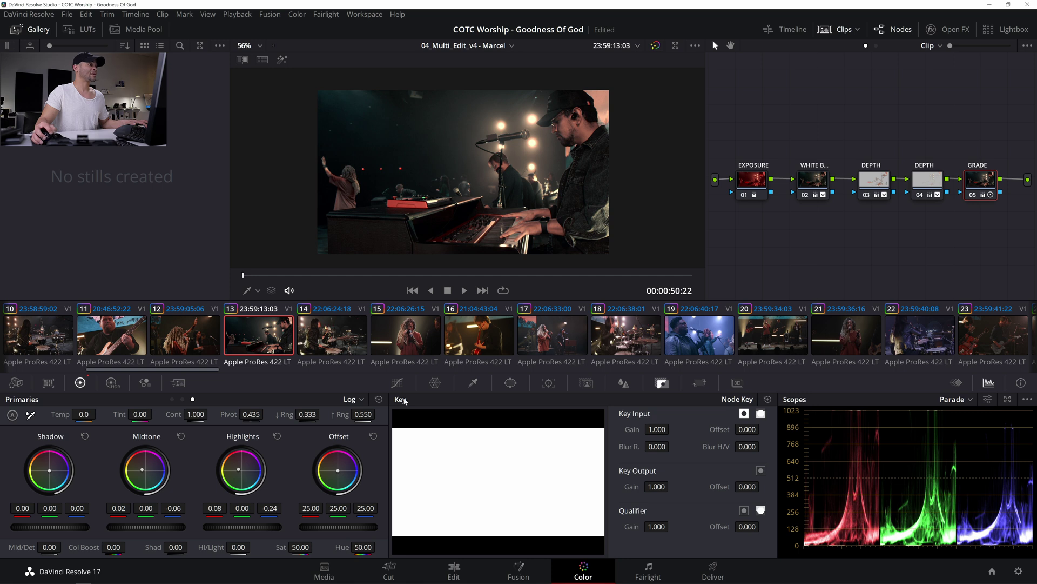
# - Warm the GRADE node's primary lift to red 0.01, blue -0.01, and cool its gain to red 0.95, green 1.01, blue 1.06
pyautogui.click(354, 399)
pyautogui.click(365, 415)
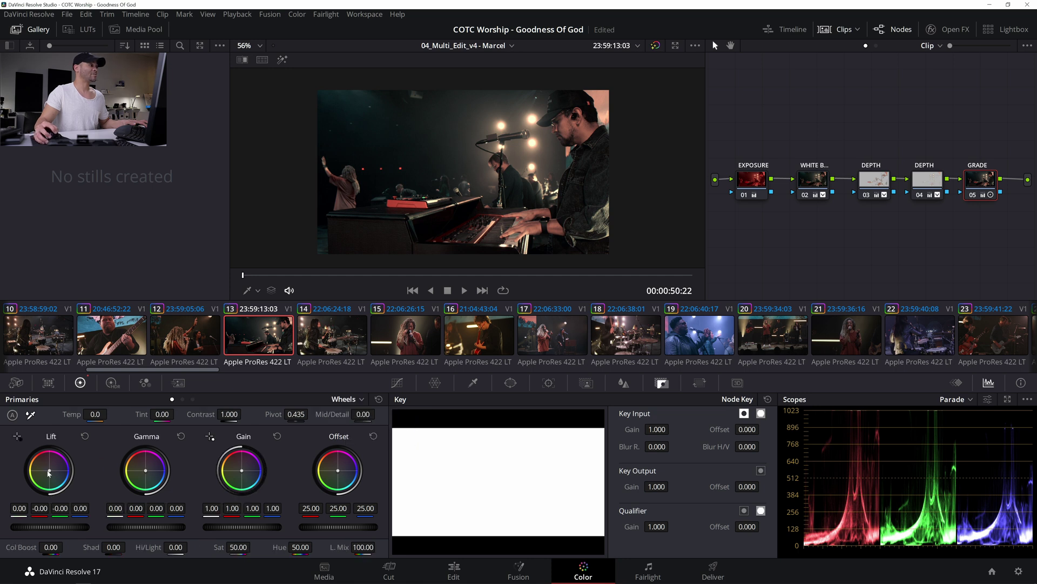
pyautogui.moveTo(50, 470); pyautogui.dragTo(50, 471)
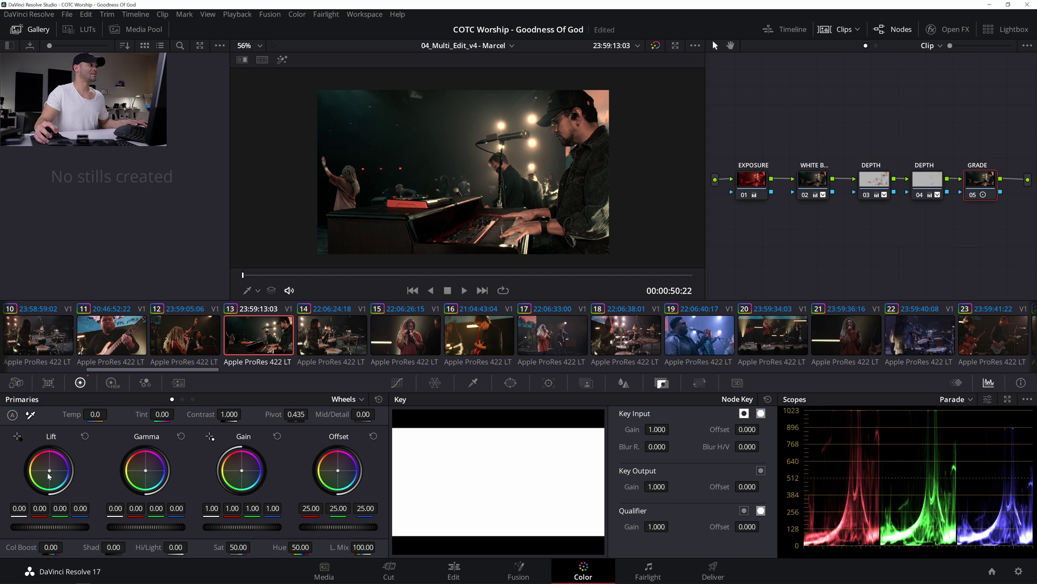
pyautogui.moveTo(49, 470); pyautogui.dragTo(49, 471)
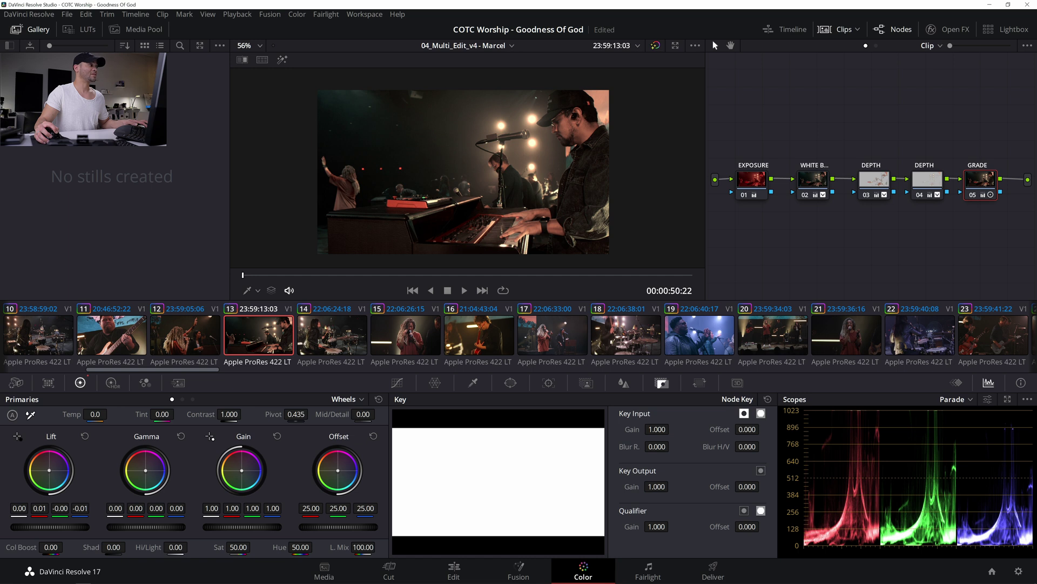
pyautogui.moveTo(49, 470); pyautogui.dragTo(49, 472)
pyautogui.hotkey('ctrl', 'z')
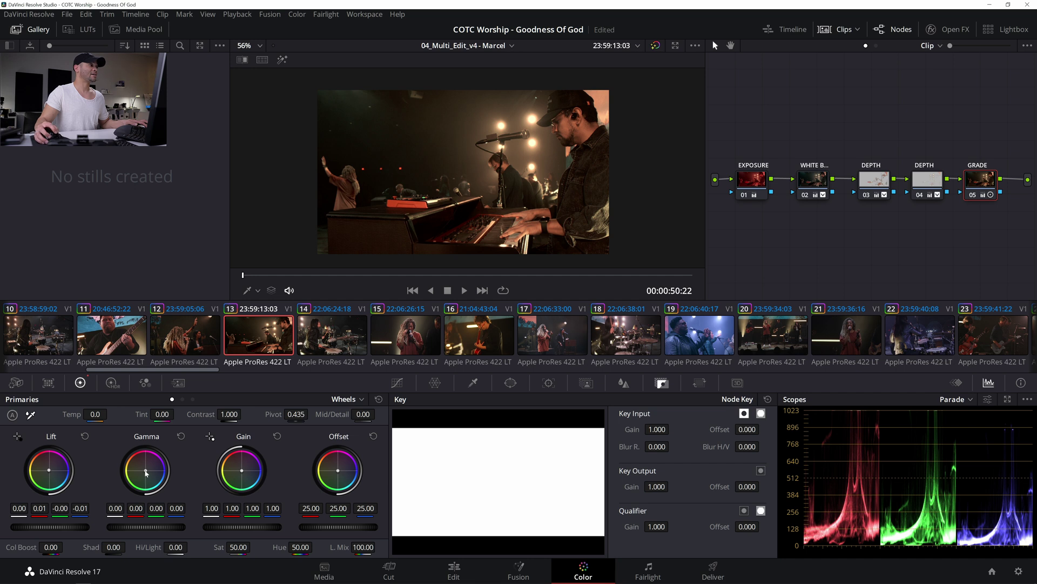
pyautogui.moveTo(145, 472); pyautogui.dragTo(146, 472)
pyautogui.moveTo(242, 473); pyautogui.dragTo(245, 476)
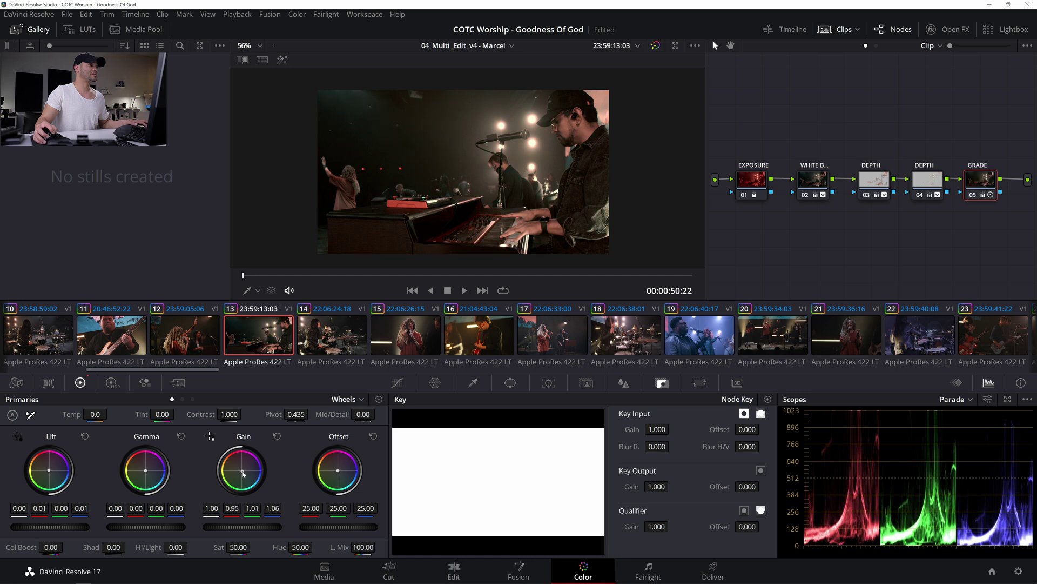
# - Compare clip 13 with neighbouring clips 12 and 14 by playing them, ending on clip 13
pyautogui.click(210, 344)
pyautogui.click(228, 344)
pyautogui.press('Up')
pyautogui.press('Down')
pyautogui.press('space')
pyautogui.press('Up')
pyautogui.press('Down')
pyautogui.click(332, 349)
pyautogui.press('space')
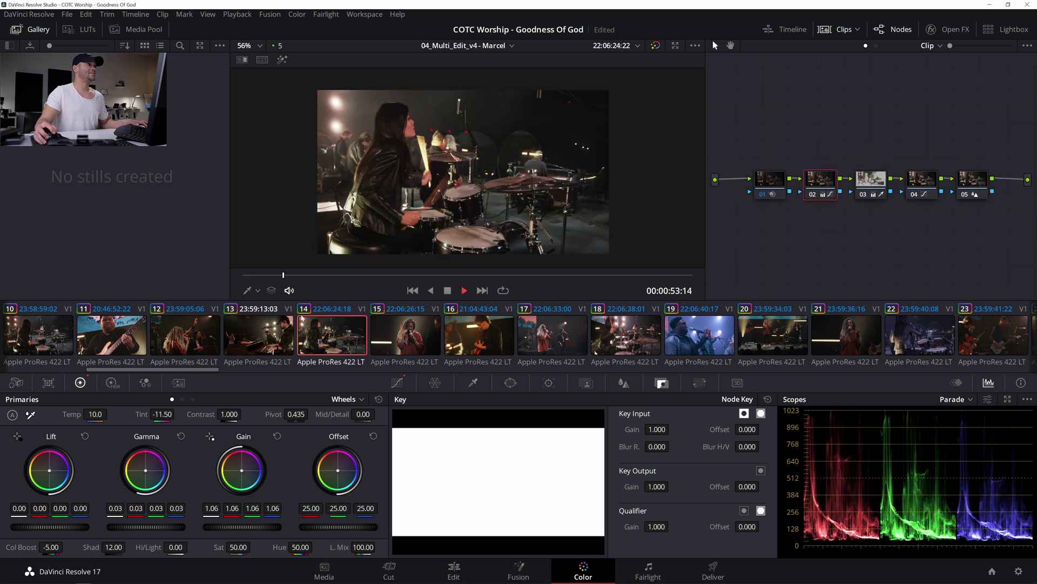
pyautogui.press('space')
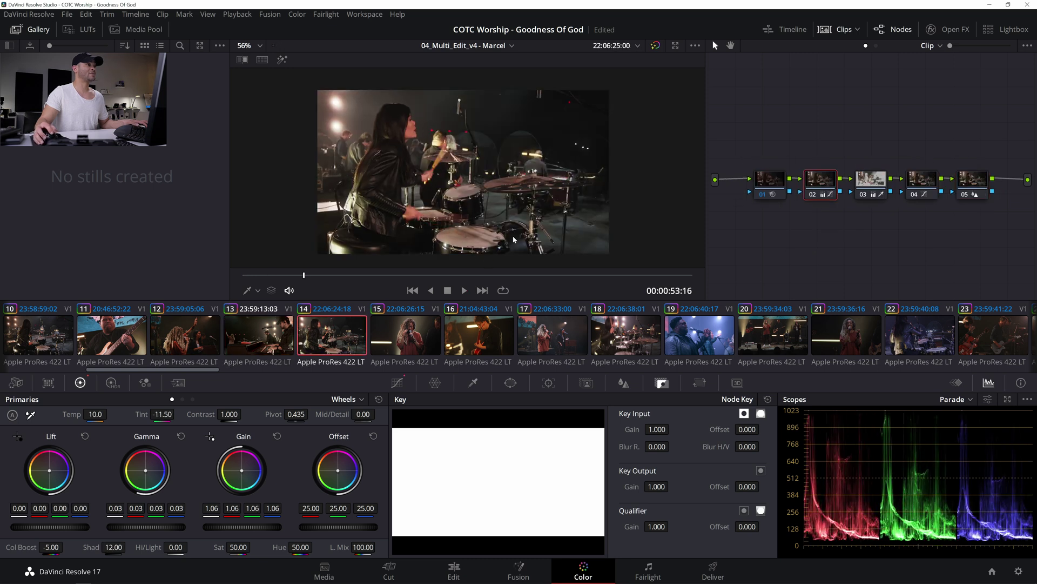
pyautogui.click(275, 345)
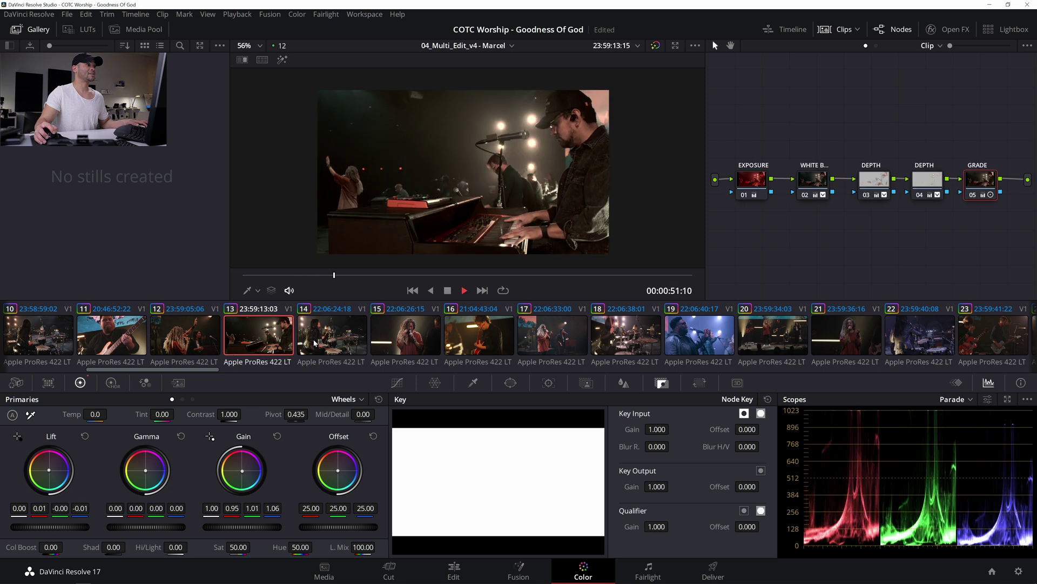
pyautogui.press('space')
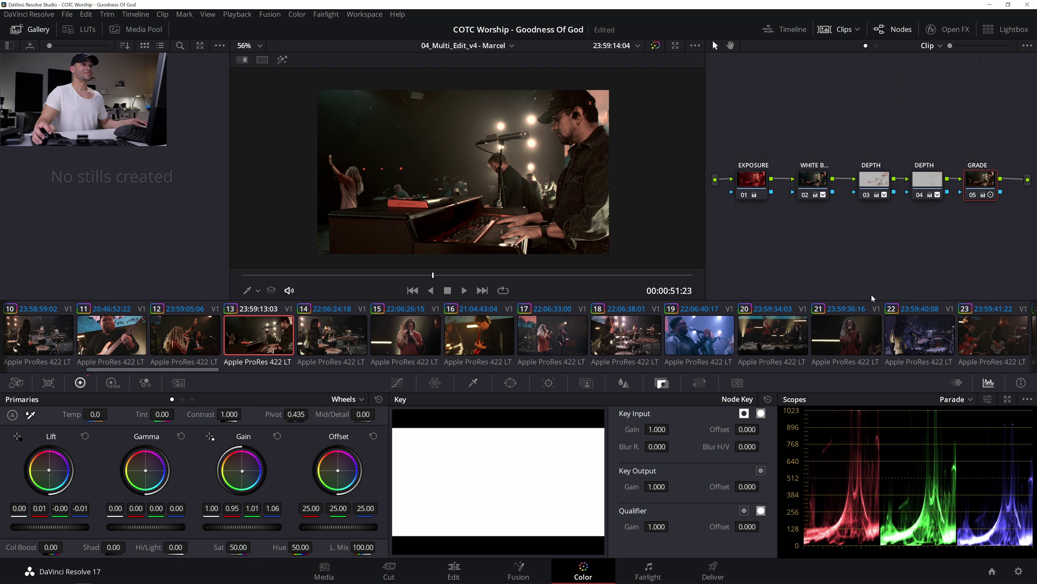
# - Add a serial node after GRADE and desaturate its shadows with Lum Vs Sat, placing a point at luminance 0.16 with saturation 0.73
pyautogui.hotkey('alt', 's')
pyautogui.click(398, 383)
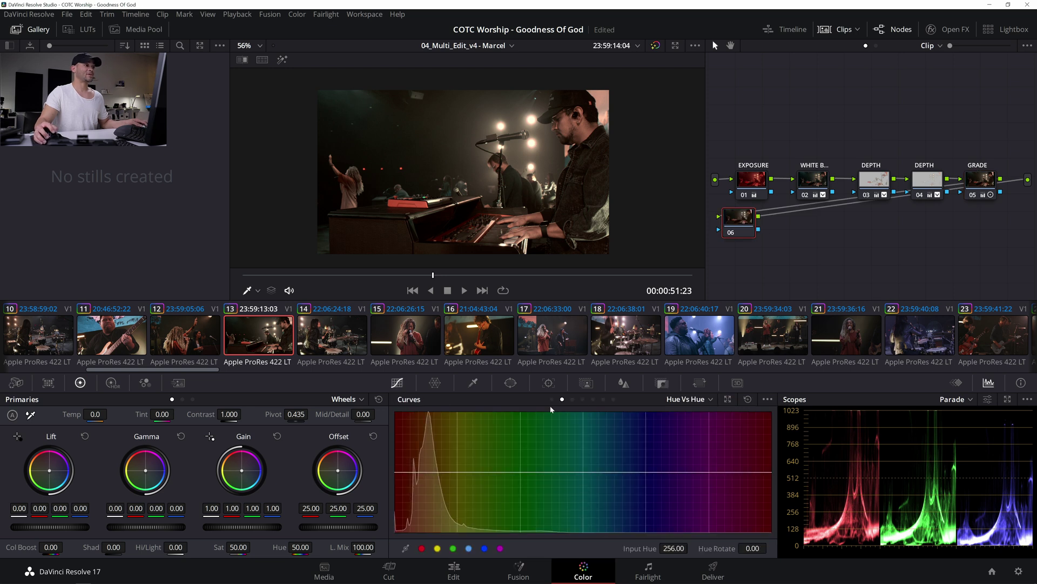
pyautogui.click(604, 399)
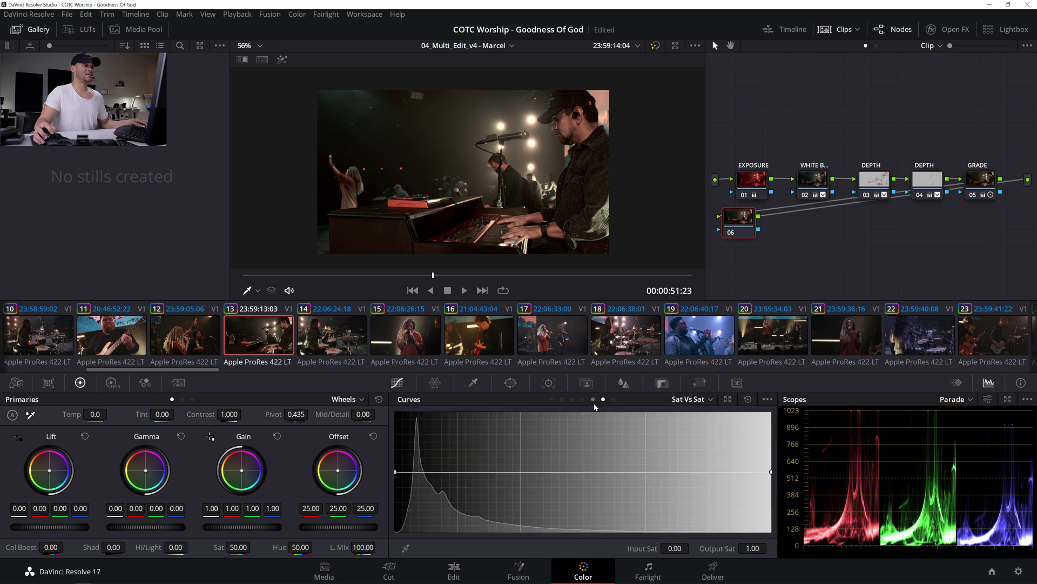
pyautogui.click(593, 400)
pyautogui.click(460, 473)
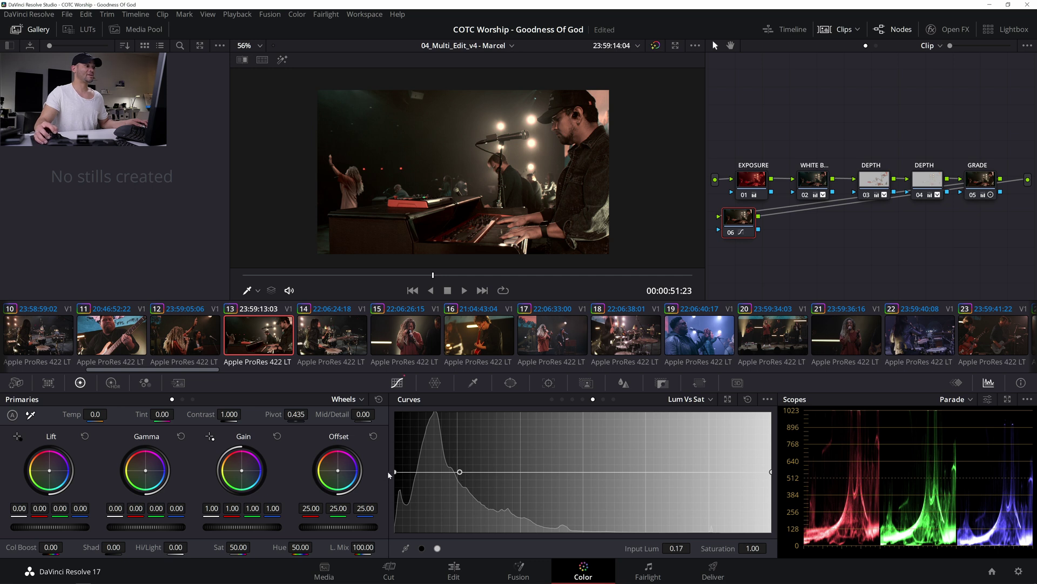
pyautogui.moveTo(396, 472); pyautogui.dragTo(406, 513)
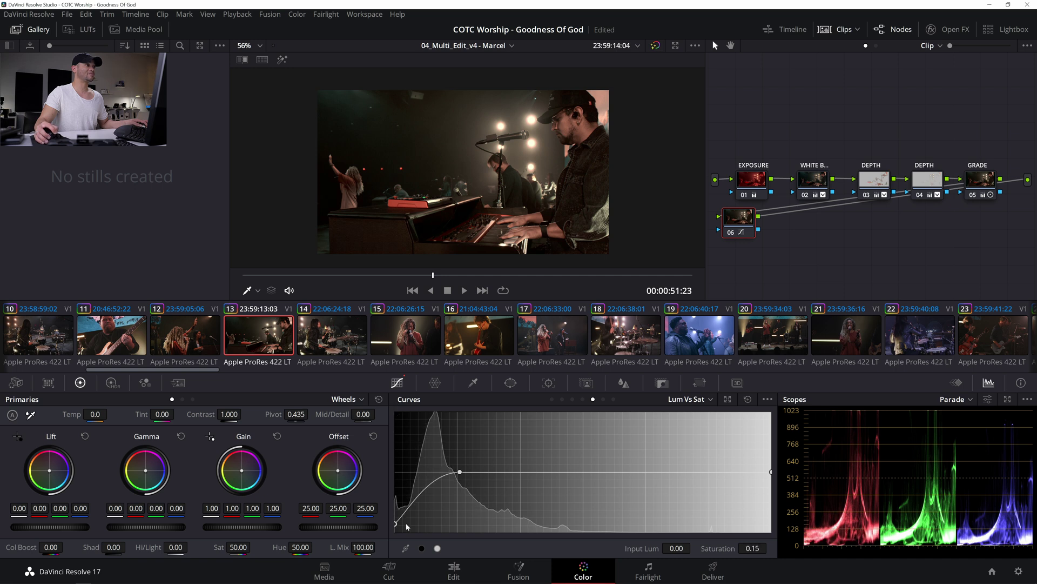
pyautogui.rightClick(407, 515)
pyautogui.moveTo(462, 479)
pyautogui.mouseDown()
pyautogui.moveTo(466, 491)
pyautogui.moveTo(465, 476)
pyautogui.moveTo(454, 488)
pyautogui.mouseUp()
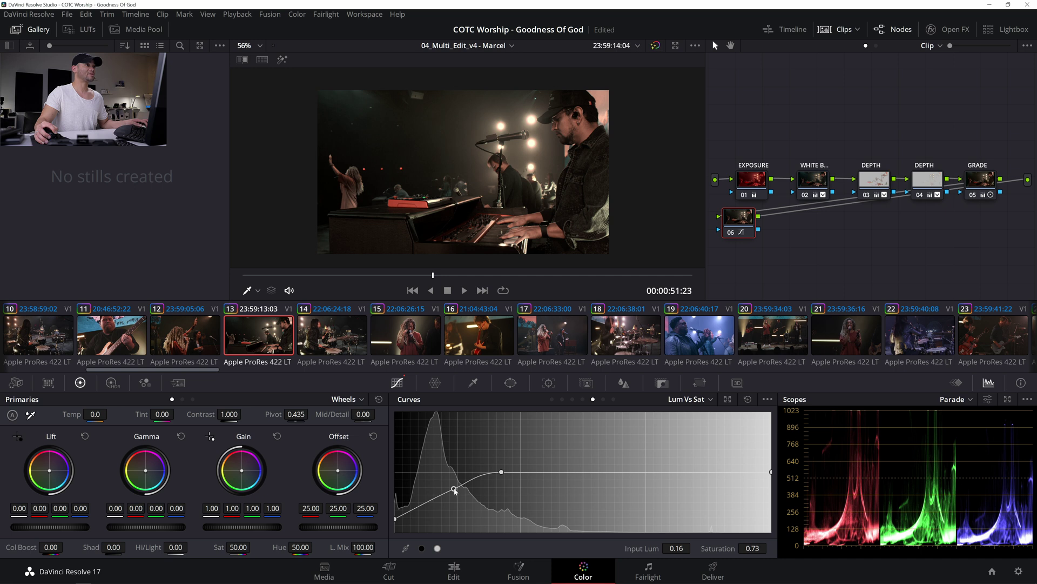
# - Raise the orange skin-tone saturation to 1.10 at hue 282.27 with Hue Vs Sat, and play the clip full screen to check it
pyautogui.click(572, 399)
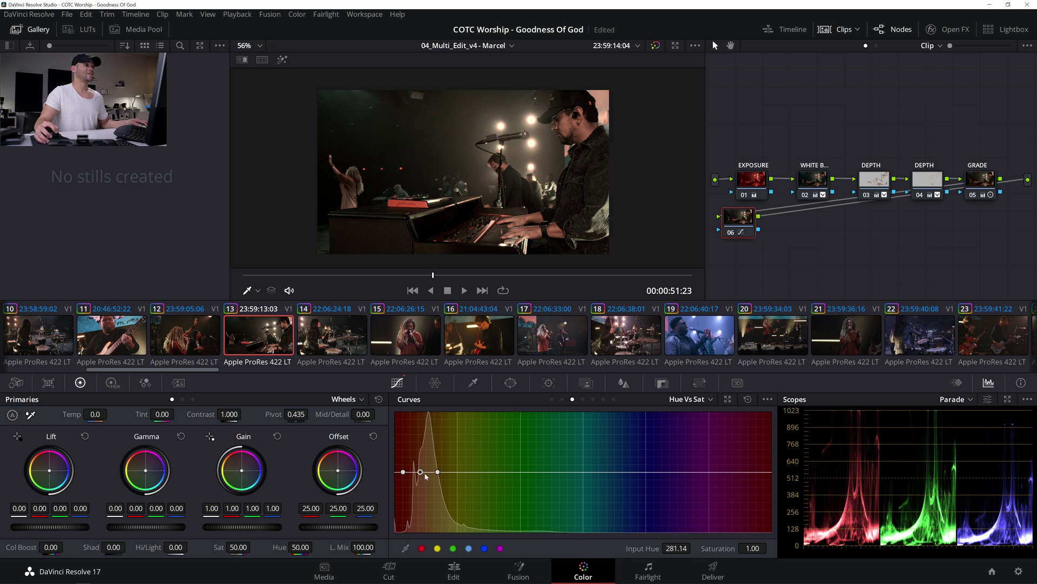
pyautogui.moveTo(423, 471); pyautogui.dragTo(422, 468)
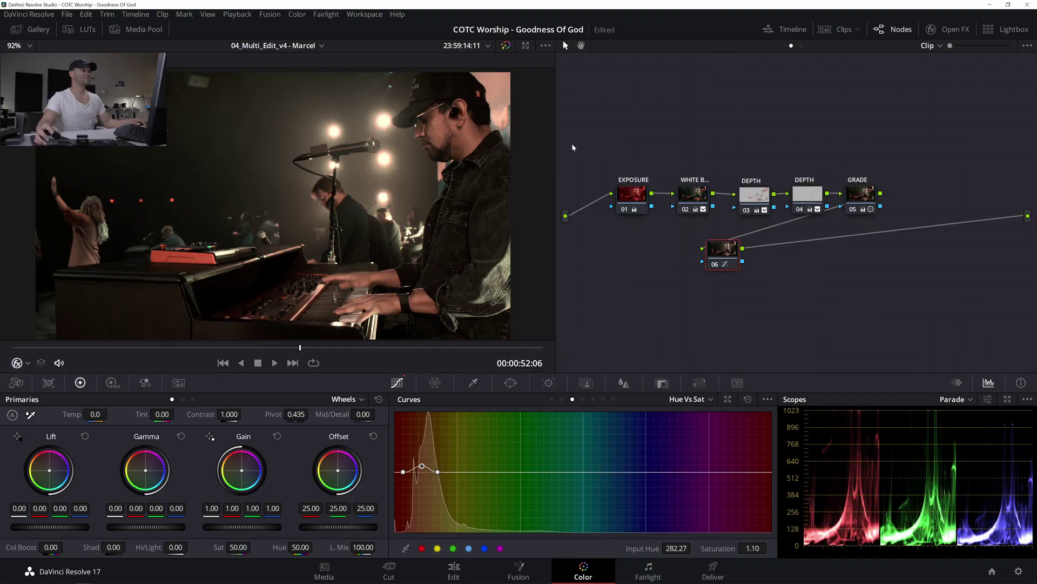
pyautogui.hotkey('ctrl', 'f')
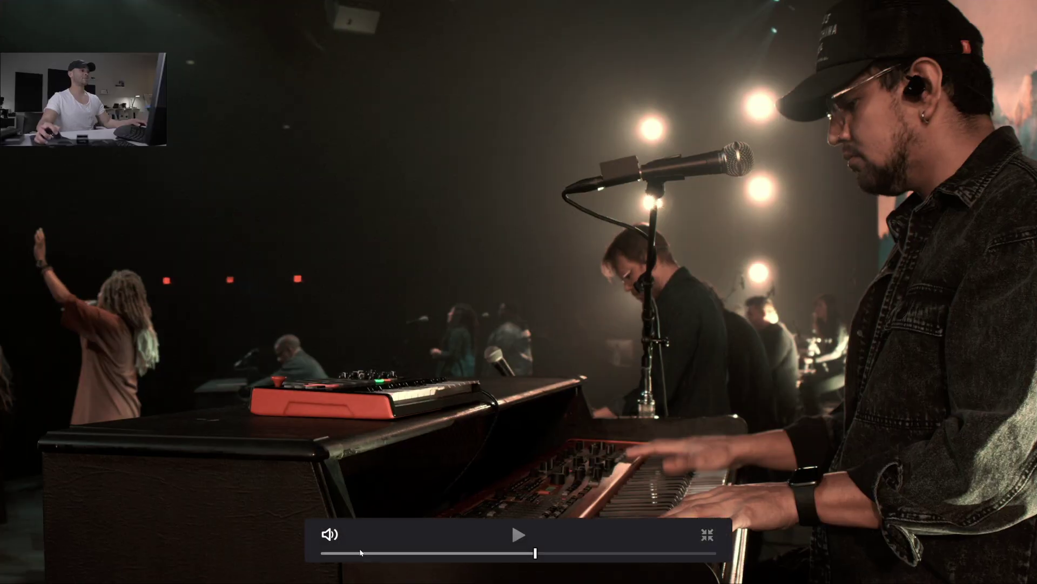
pyautogui.moveTo(360, 552); pyautogui.dragTo(322, 553)
pyautogui.press('space')
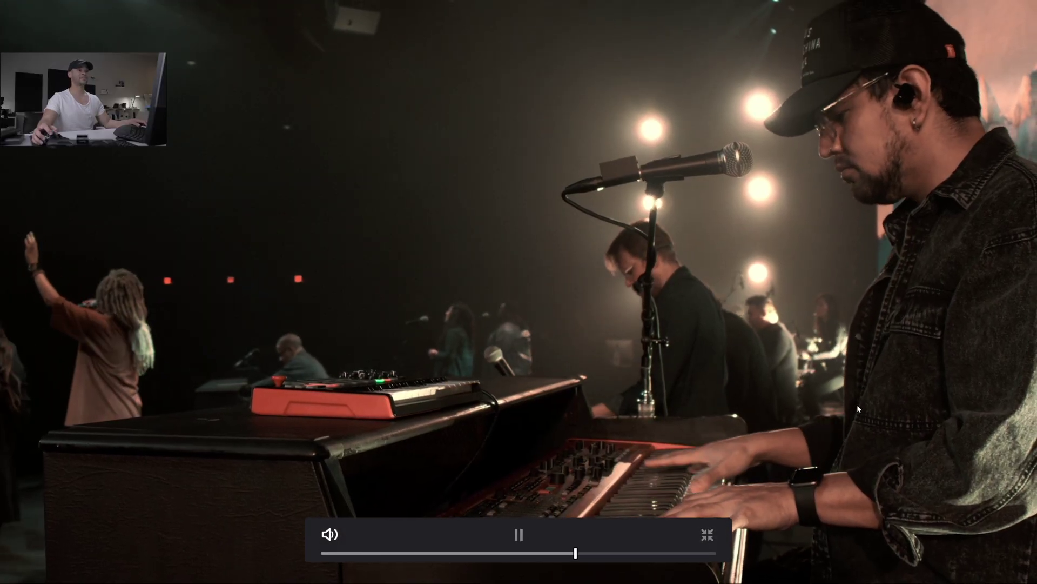
pyautogui.press('space')
pyautogui.press('p')
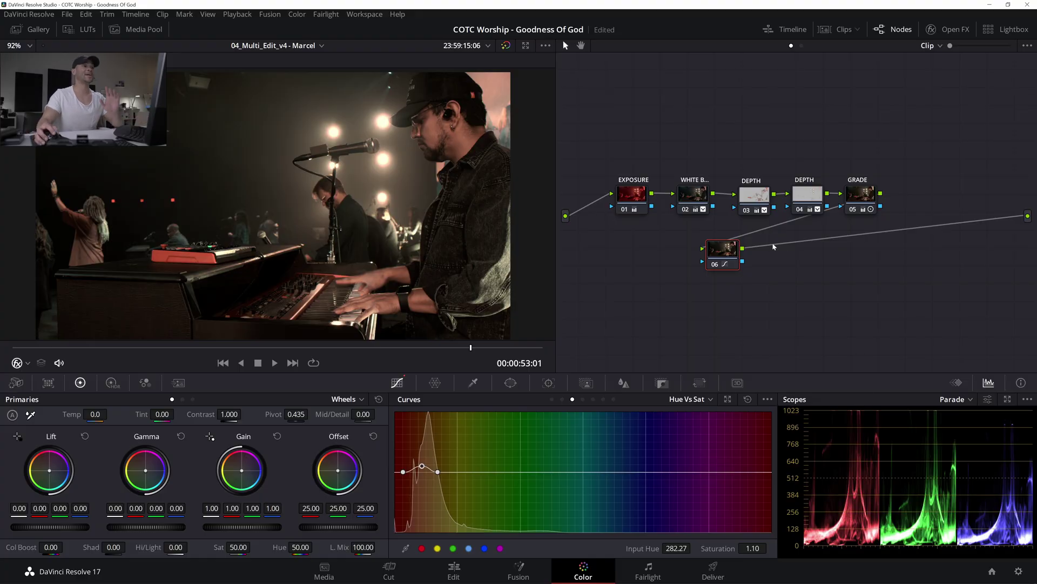
# - Add a serial node after the saturation curve node, place it below that node, and apply the Glow effect to it
pyautogui.hotkey('alt', 's')
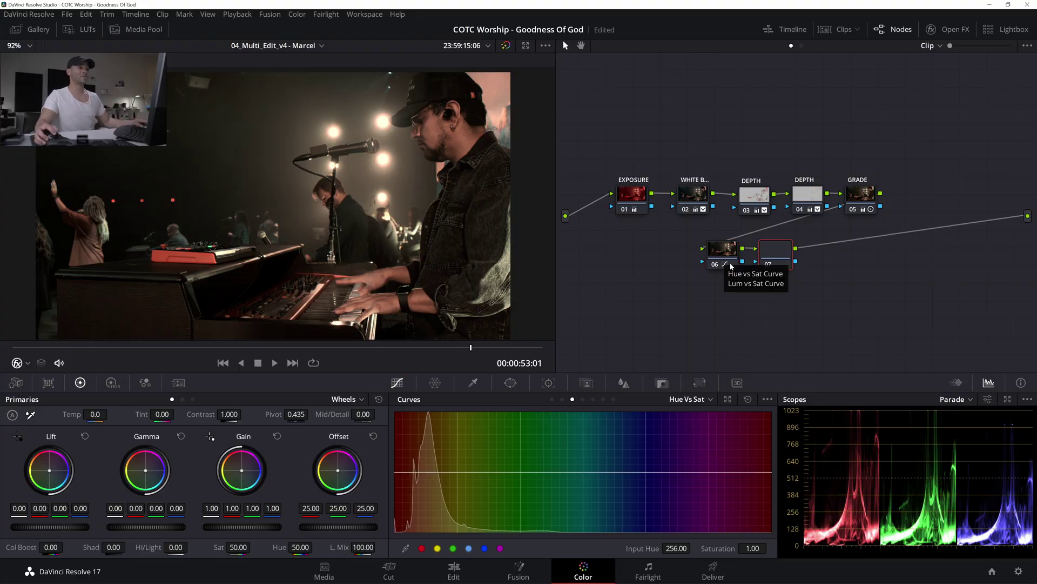
pyautogui.moveTo(771, 261); pyautogui.dragTo(740, 297)
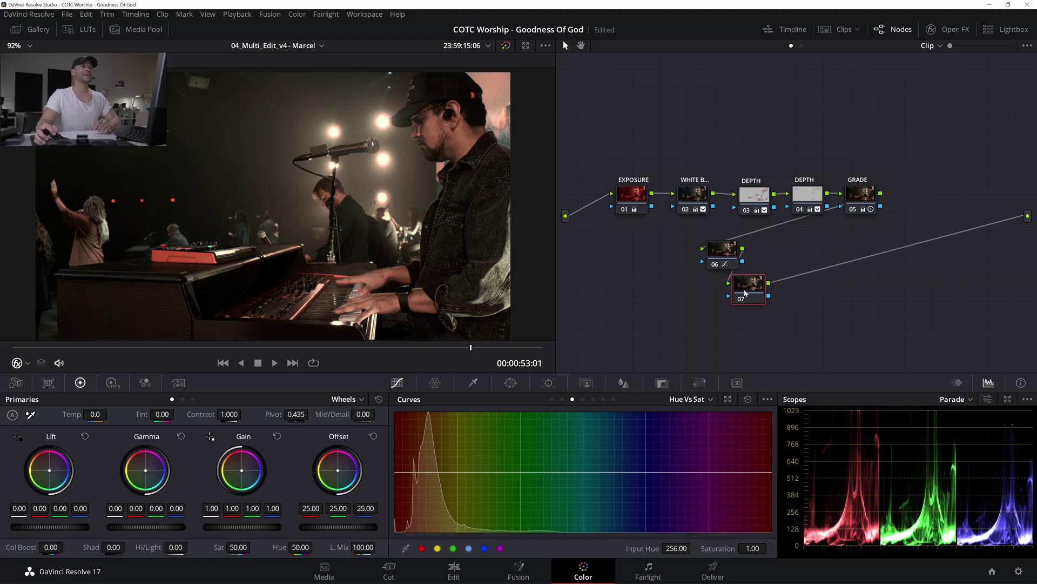
pyautogui.click(949, 31)
pyautogui.moveTo(871, 127); pyautogui.dragTo(702, 286)
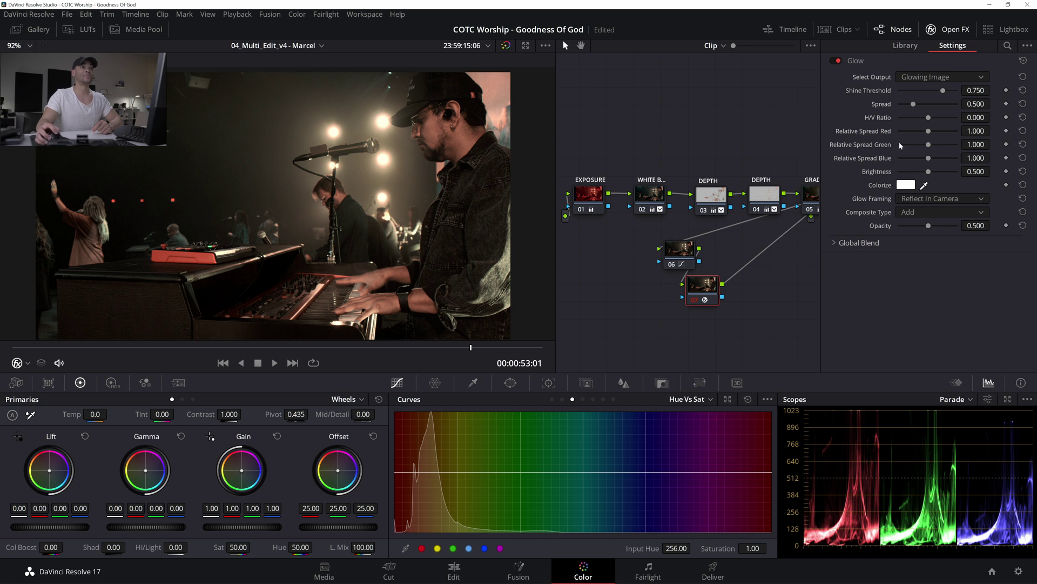
# - Set the Glow's composite type to Softlight, its shine threshold to 0 and its opacity to 0.248
pyautogui.click(921, 215)
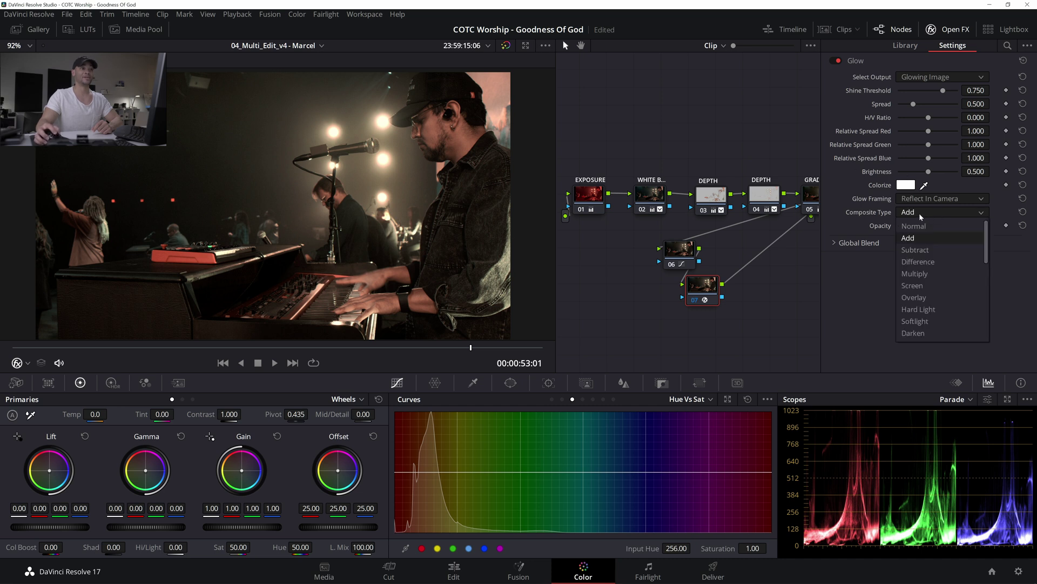
pyautogui.click(928, 322)
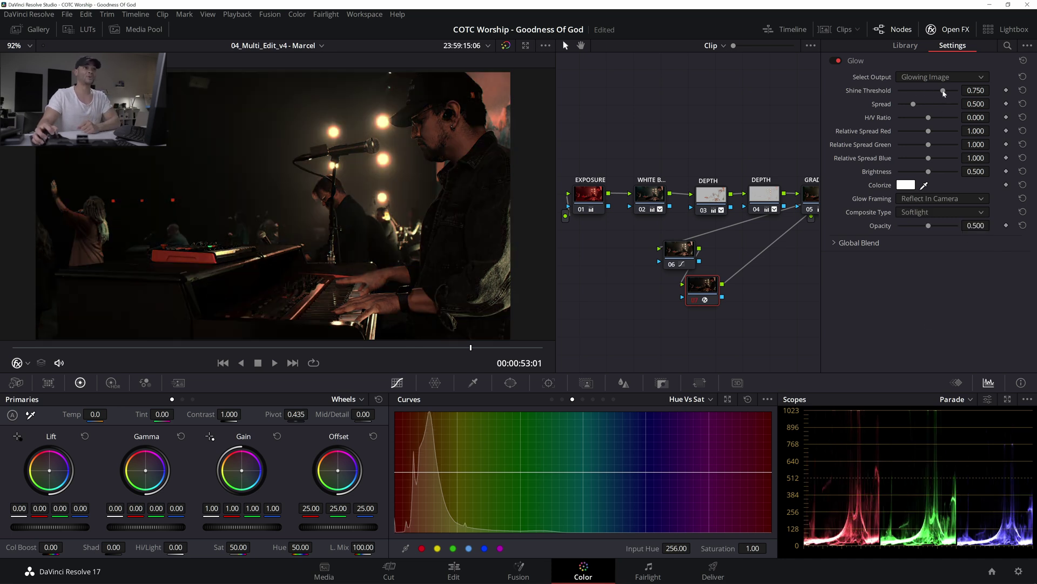
pyautogui.moveTo(944, 94); pyautogui.dragTo(899, 96)
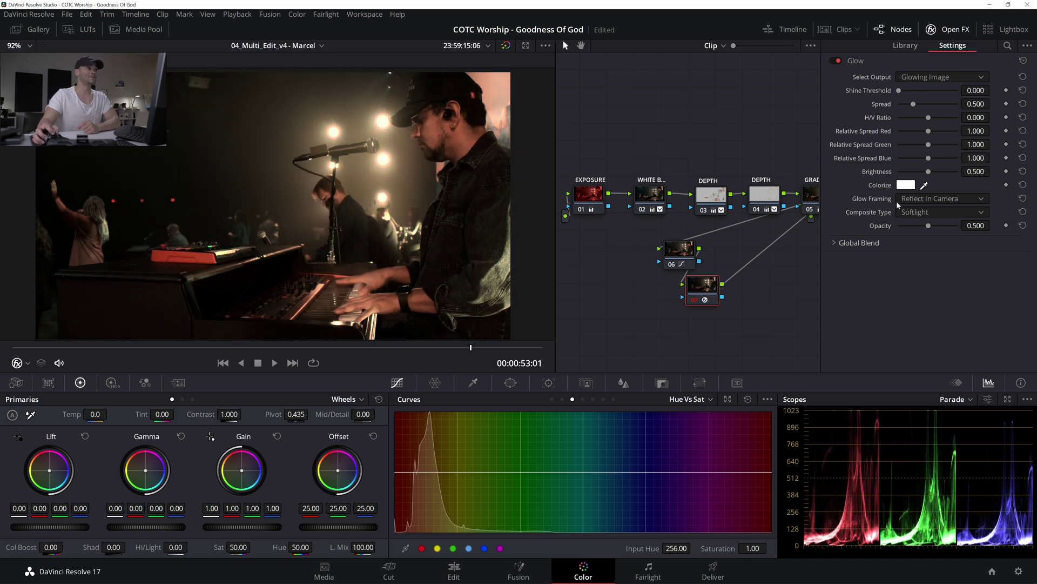
pyautogui.scroll(-3, 273, 205)
pyautogui.scroll(1, 273, 206)
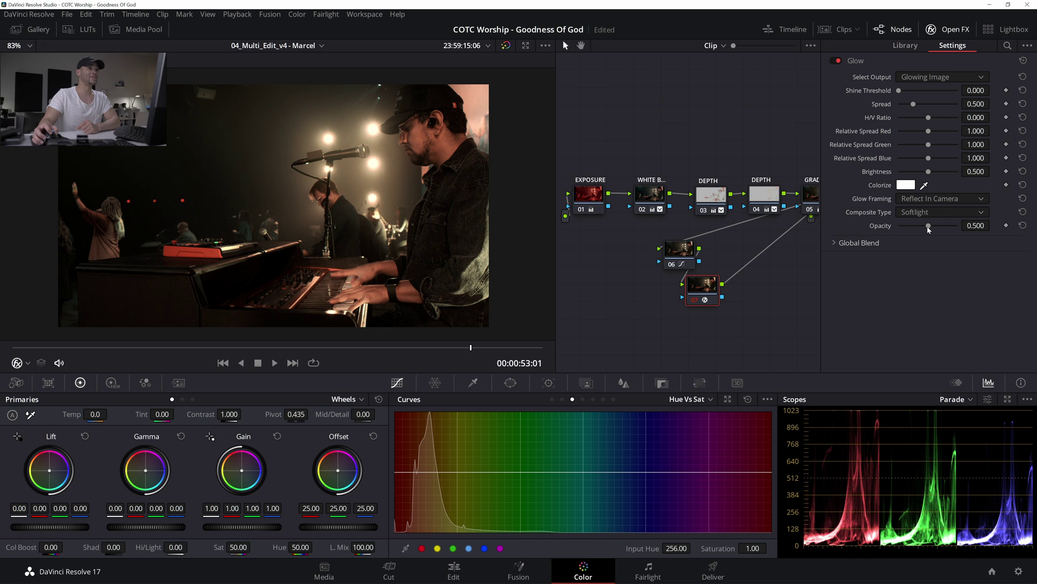
pyautogui.moveTo(928, 230); pyautogui.dragTo(913, 228)
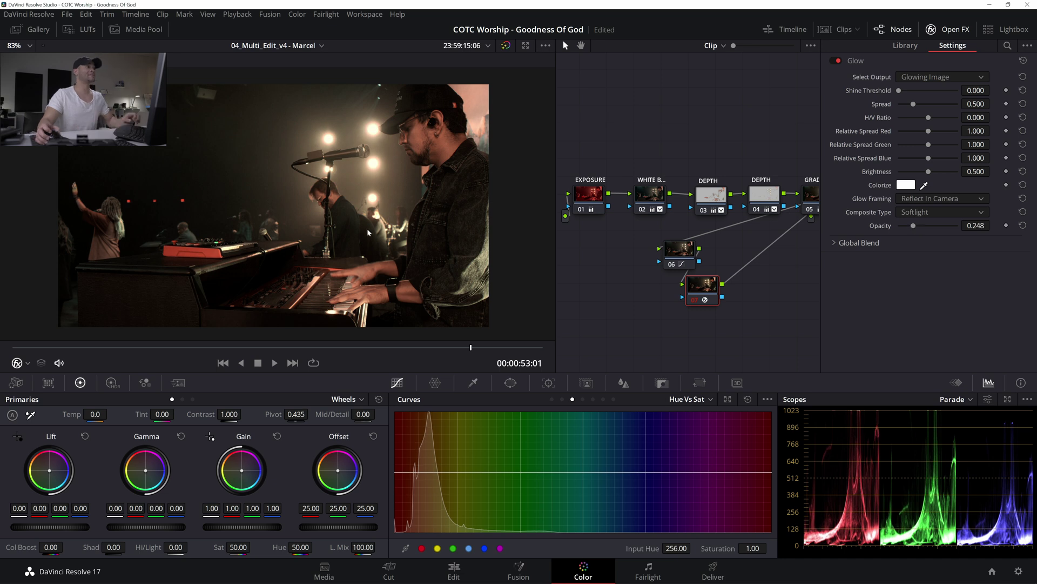